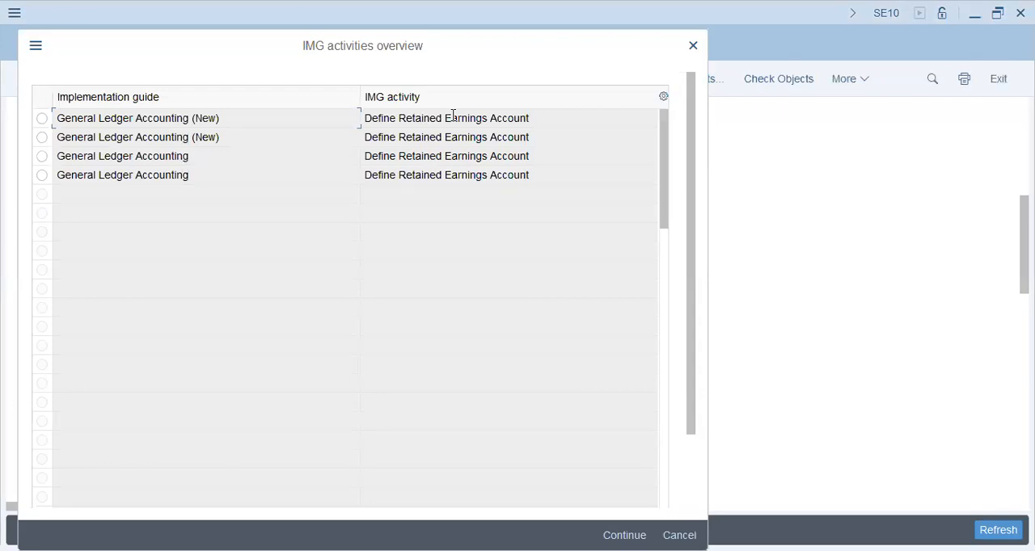
Check the Define Retained Earnings Account setting under General Ledger Accounting for chart of accounts XAP9, and return to the implementation guide.
double_click(200, 151)
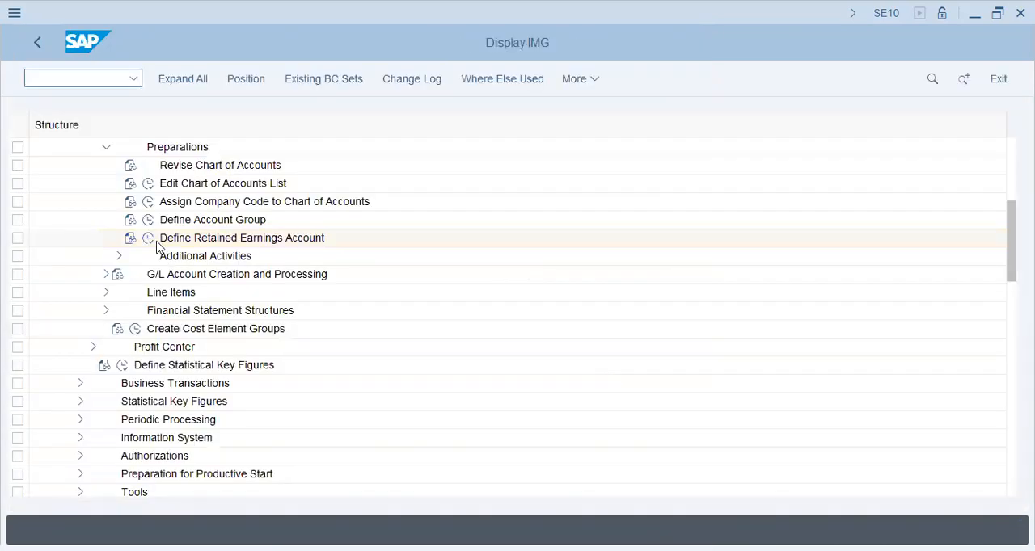
click(149, 241)
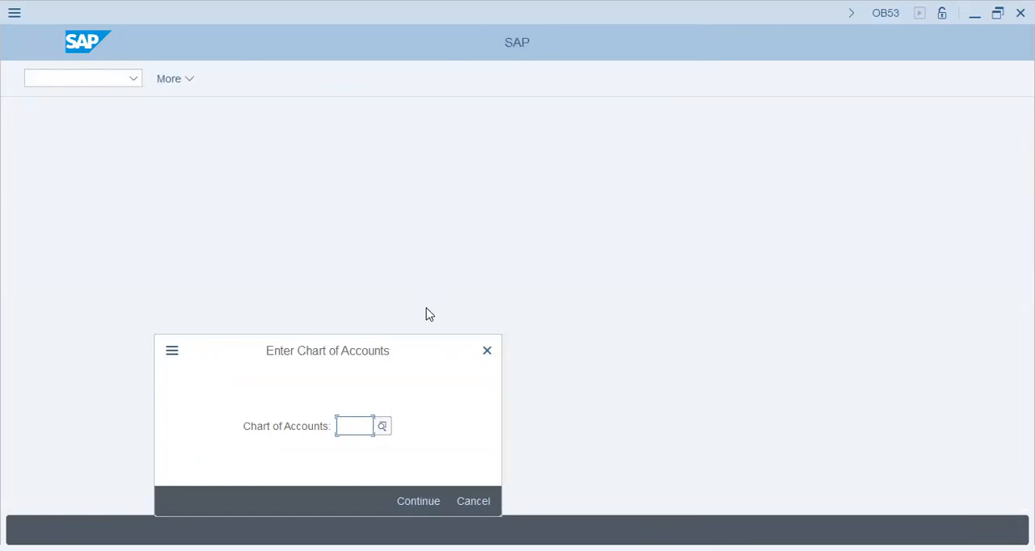
text(xa)
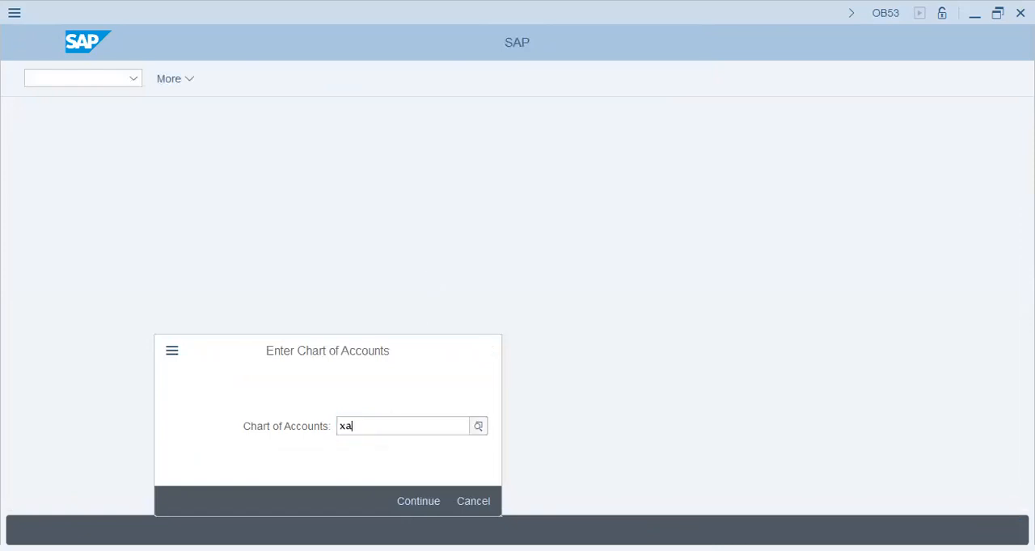
text(p9)
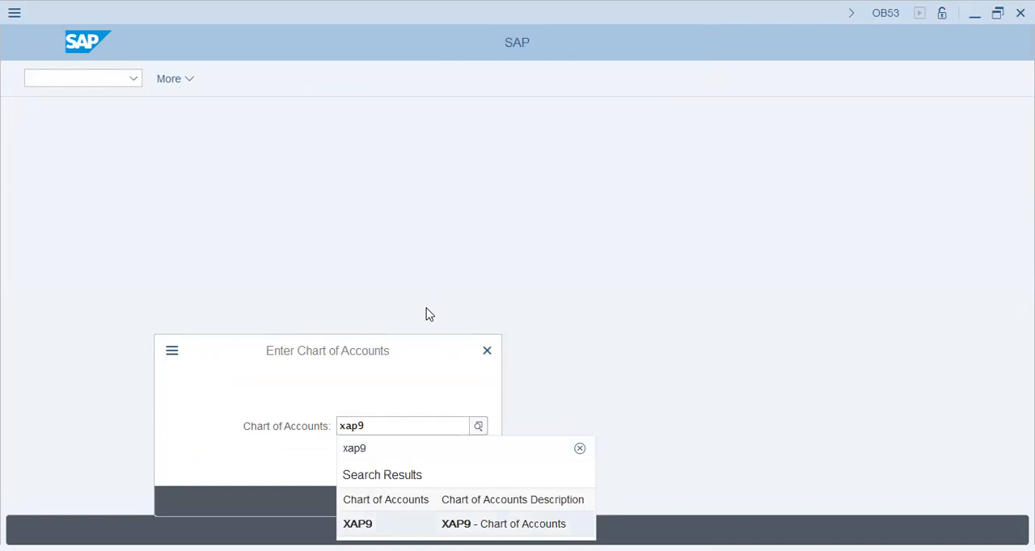
key(Return)
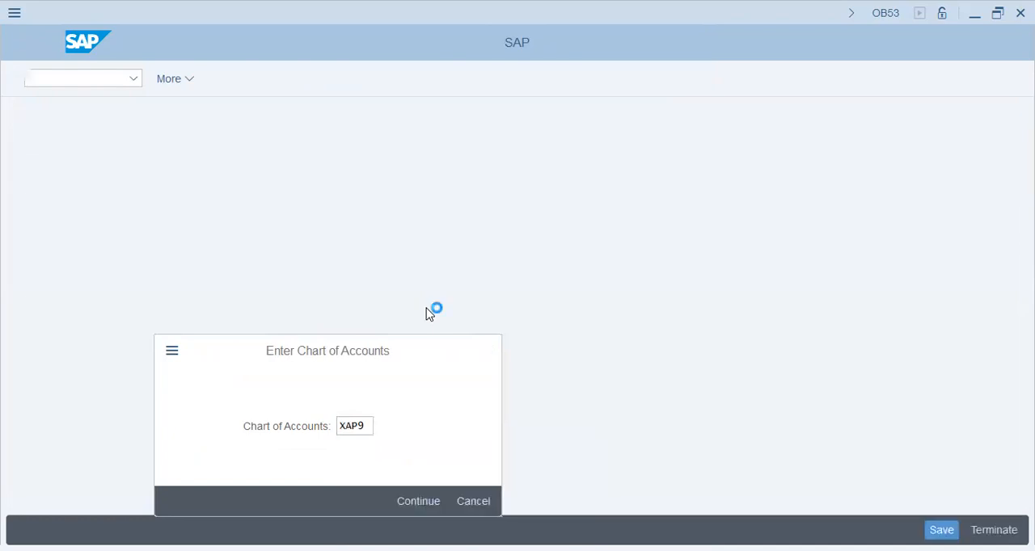
click(159, 239)
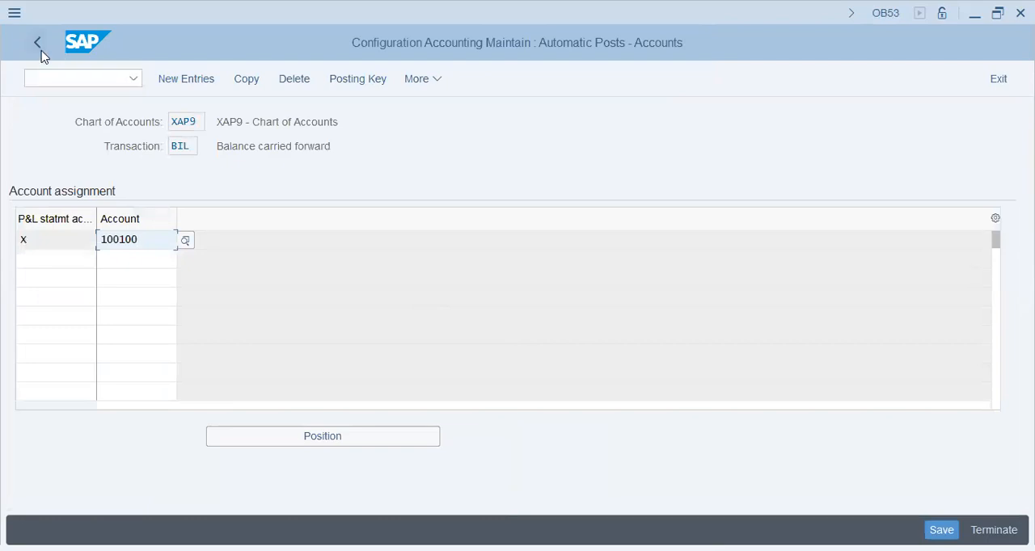
key(F3)
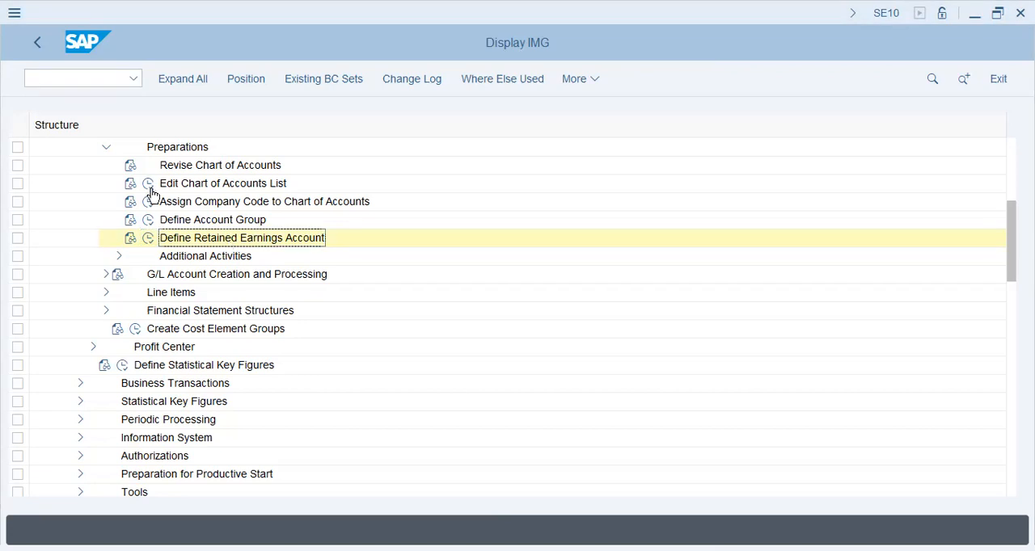
Leave the implementation guide with /n and start transaction finsc_ledger.
text(/n)
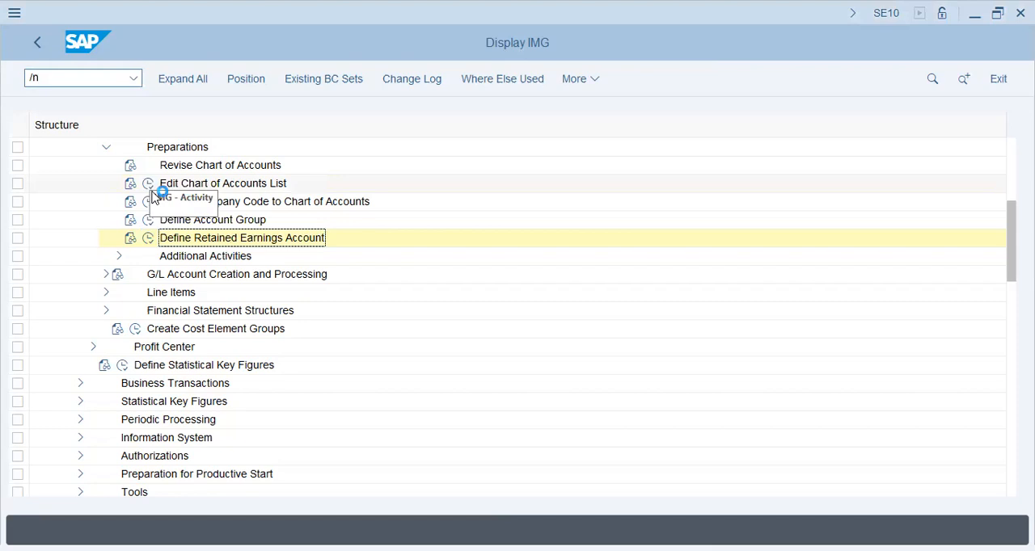
key(Return)
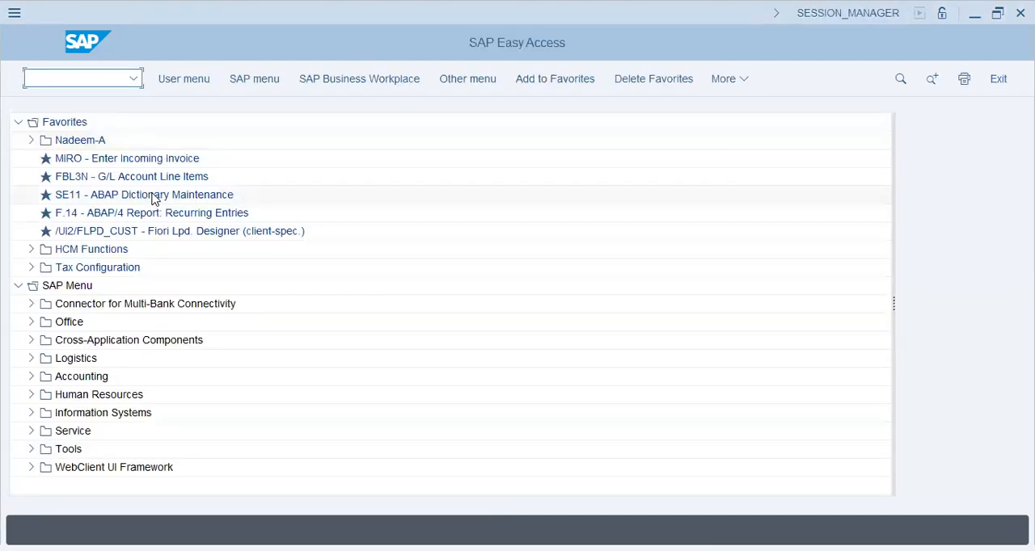
text(finsc_ledger)
key(Return)
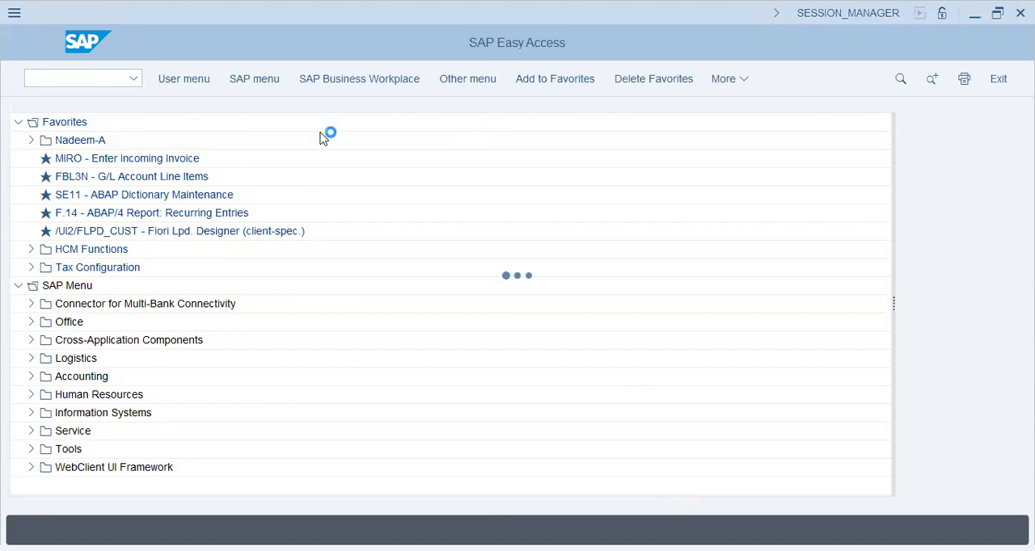
Switch to Notepad and write the heading "Ledger" on an indented line.
drag(331, 132, 714, 196)
key(Return)
key(Return)
key(Tab)
text(1)
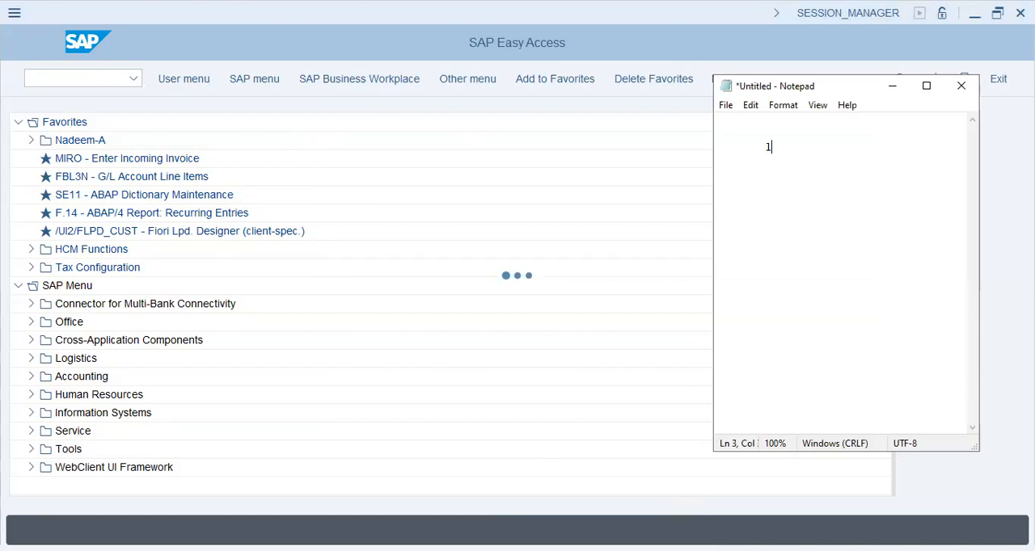
text(edger)
key(Return)
key(Tab)
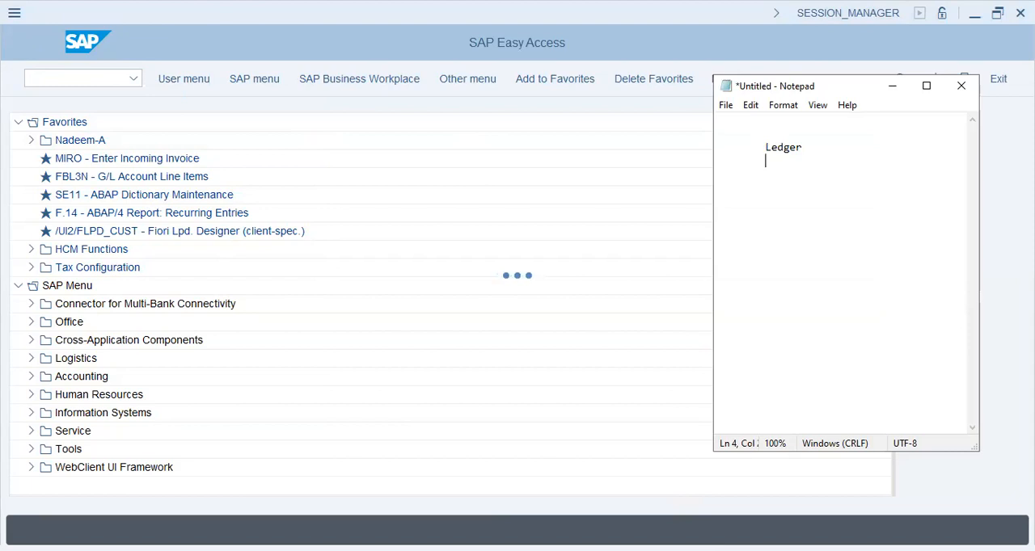
Write "Company's reporting requirements" on the line beneath the "Ledger" heading.
text(Company's rep)
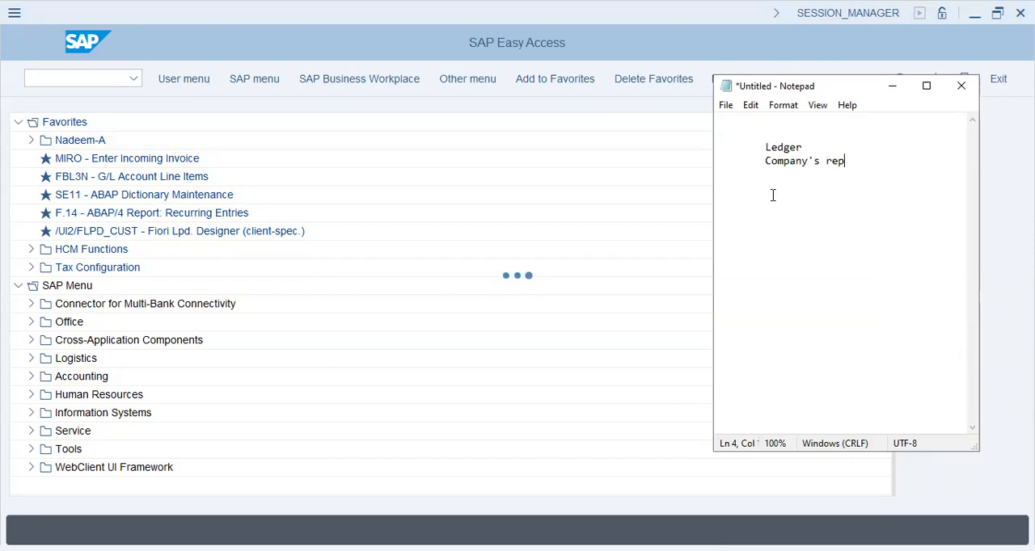
text(orting requirements)
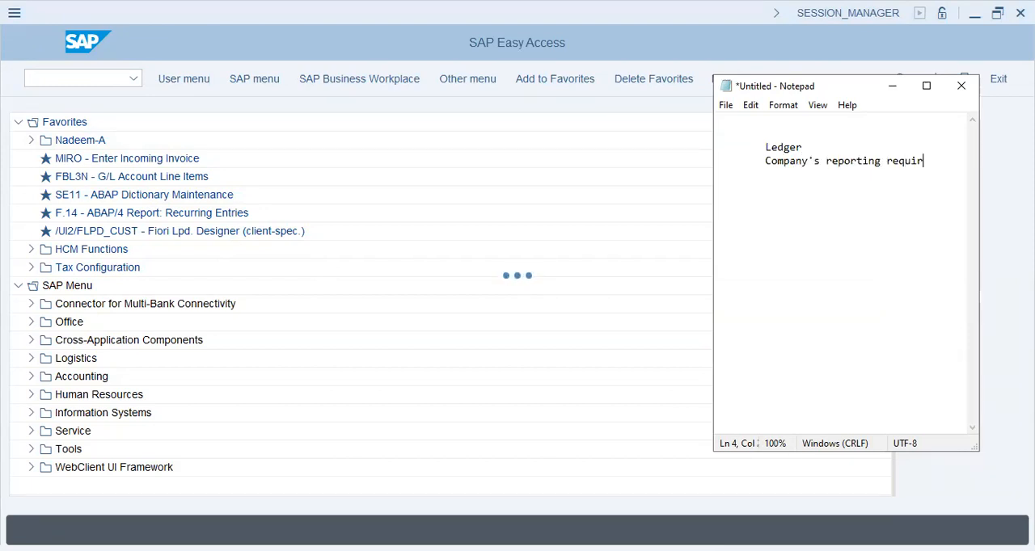
List "> USD, EUR, SAR, AED, ...," and "> Valuation" under the company's reporting requirements.
key(Return)
key(Tab)
text(> USD, ERU)
key(BackSpace)
key(BackSpace)
text(UR, SAR,)
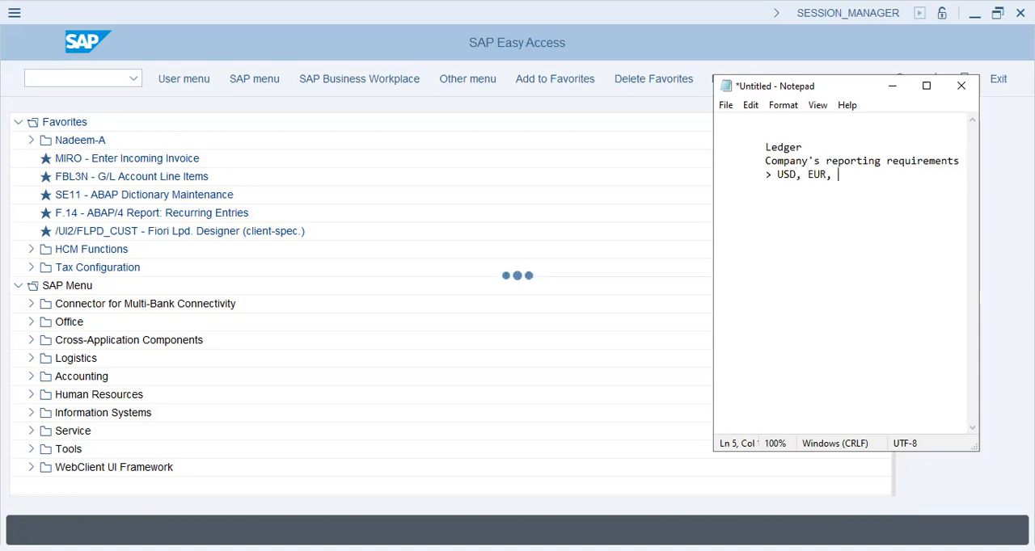
text( AED, ...,)
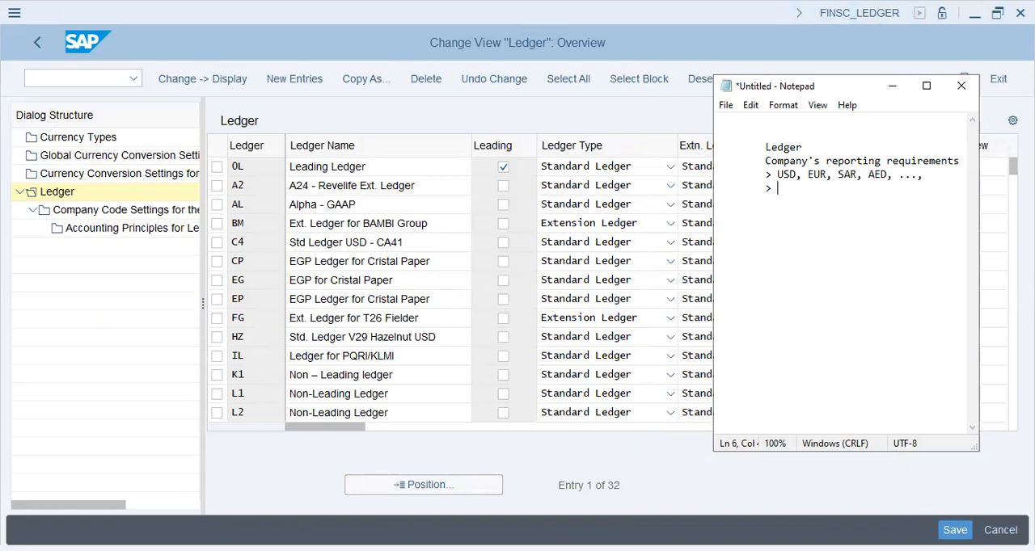
text(Valuation)
Switch back to SAP and select leading ledger 0L together with its Company Code Settings for the Ledger entry.
click(217, 167)
click(216, 168)
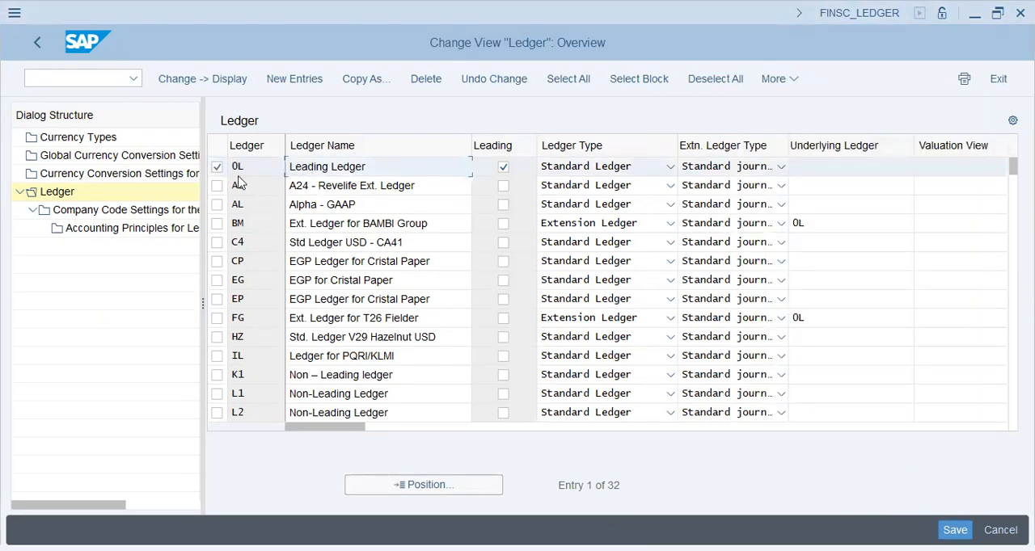
click(97, 210)
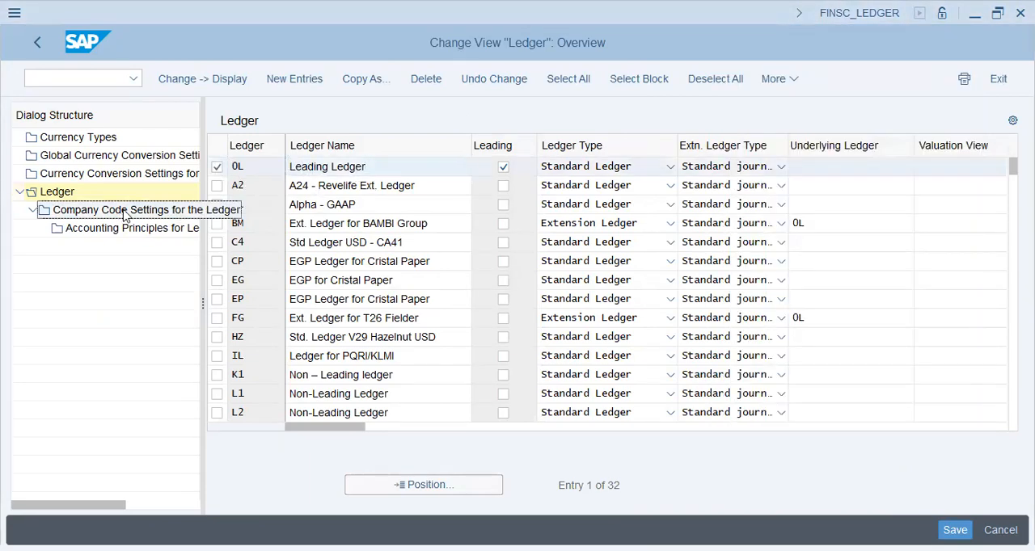
click(375, 166)
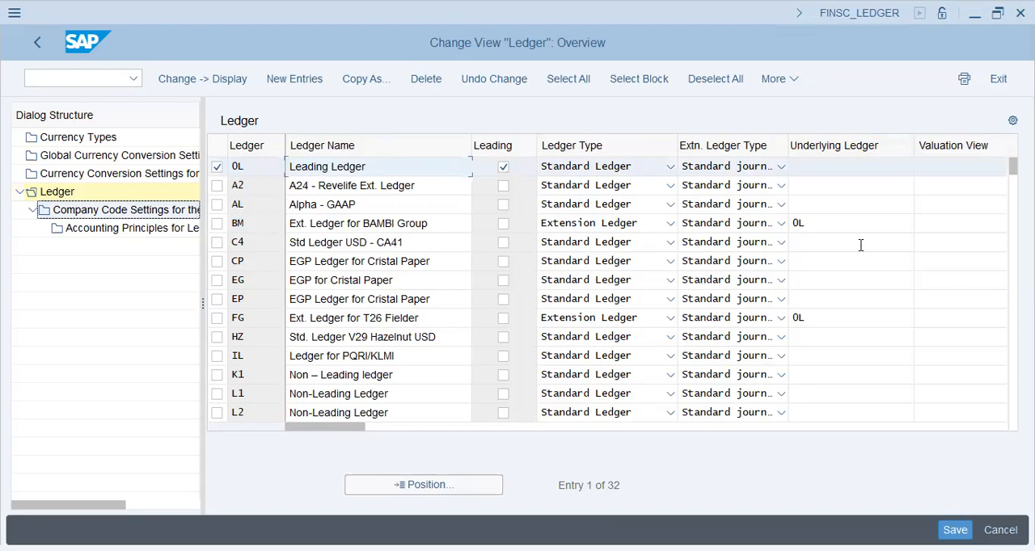
Switch to Notepad and add the heading "Leading Ledger" with a ">" bullet beneath it.
key(alt+Tab)
text(Leading on)
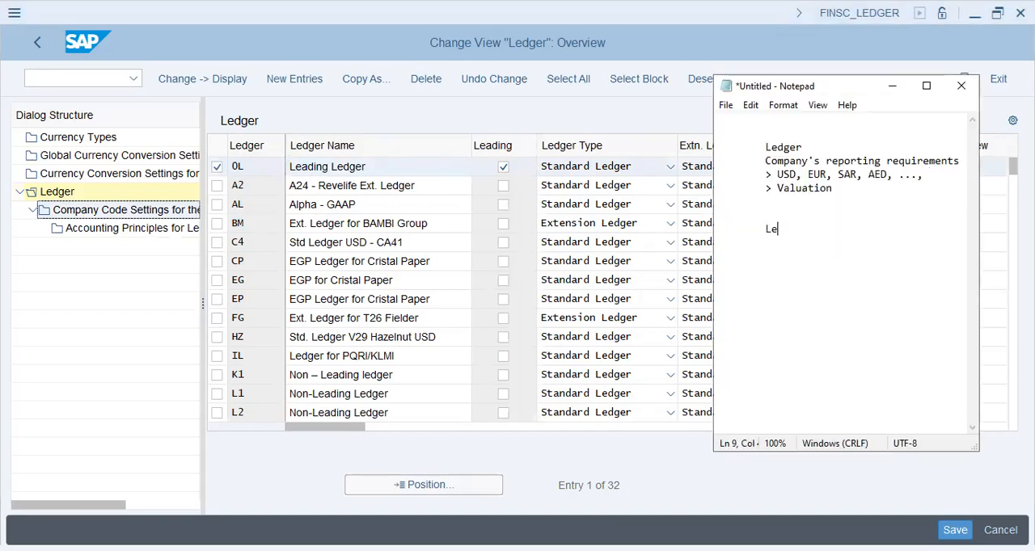
key(BackSpace)
key(BackSpace)
text(Ledger)
key(Return)
text(>)
key(Return)
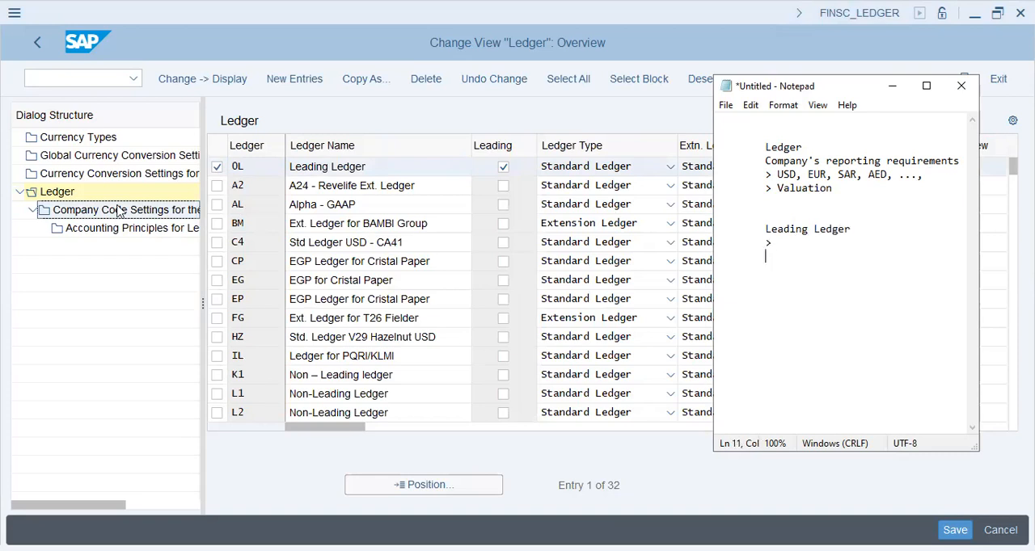
Switch back to SAP, find company code XAP9 in ledger 0L's company code settings and open its details.
click(361, 158)
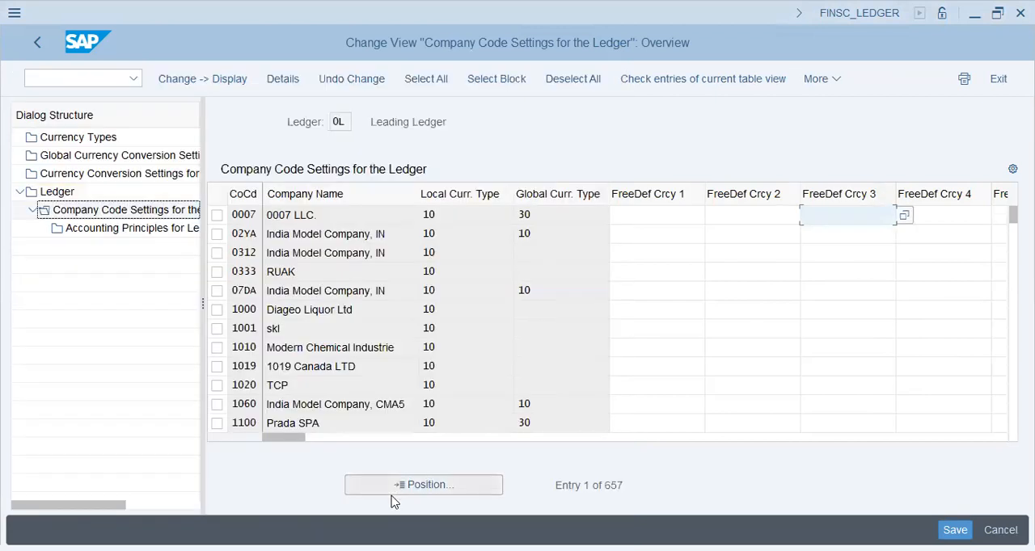
click(440, 495)
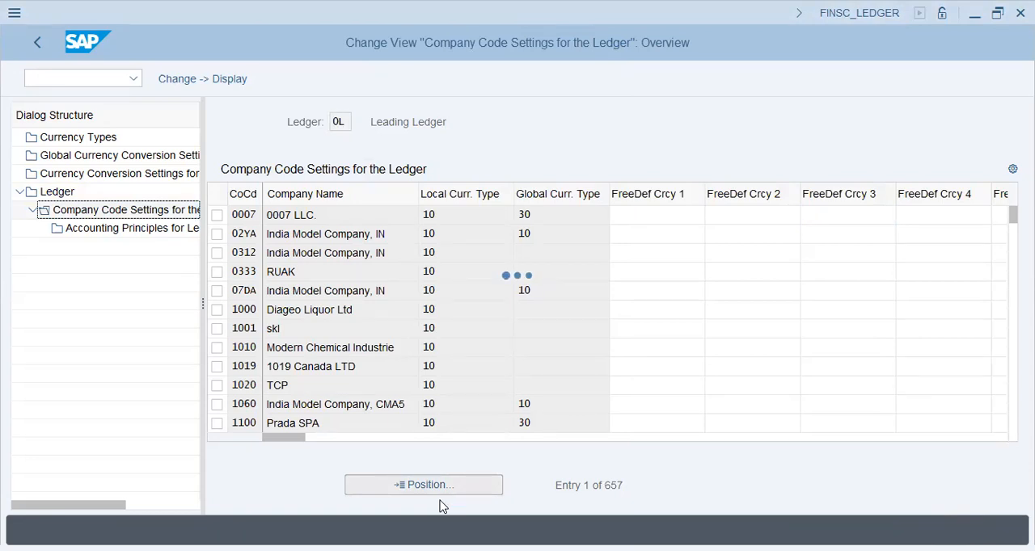
text(xap9)
key(Return)
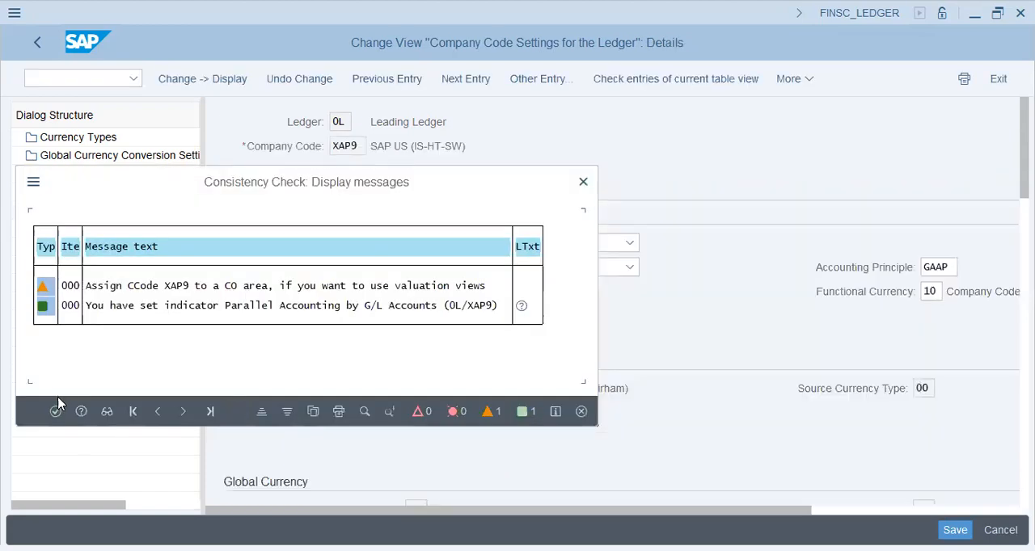
click(55, 411)
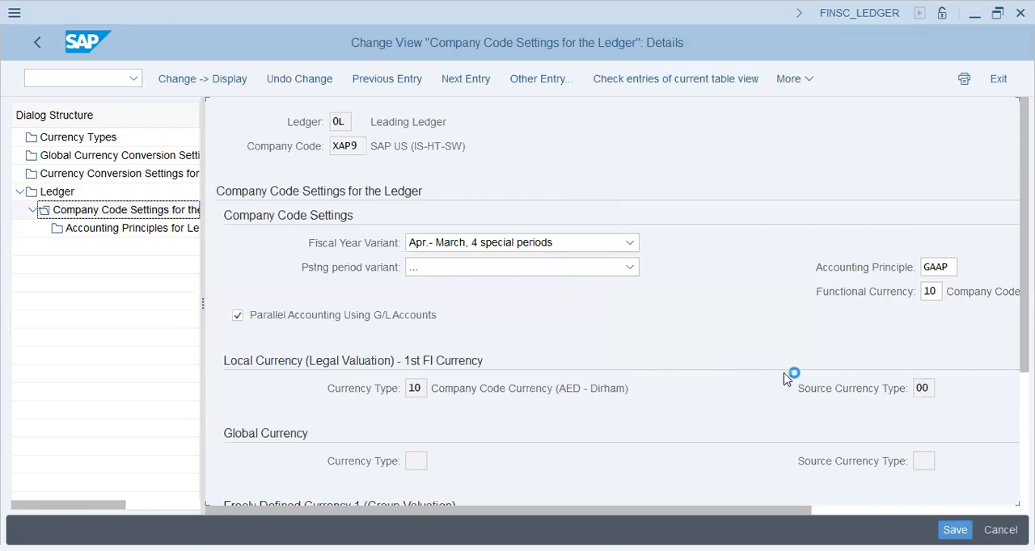
Set the fiscal year variant of company code XAP9 in ledger 0L to "January - December, 4 Special".
click(358, 150)
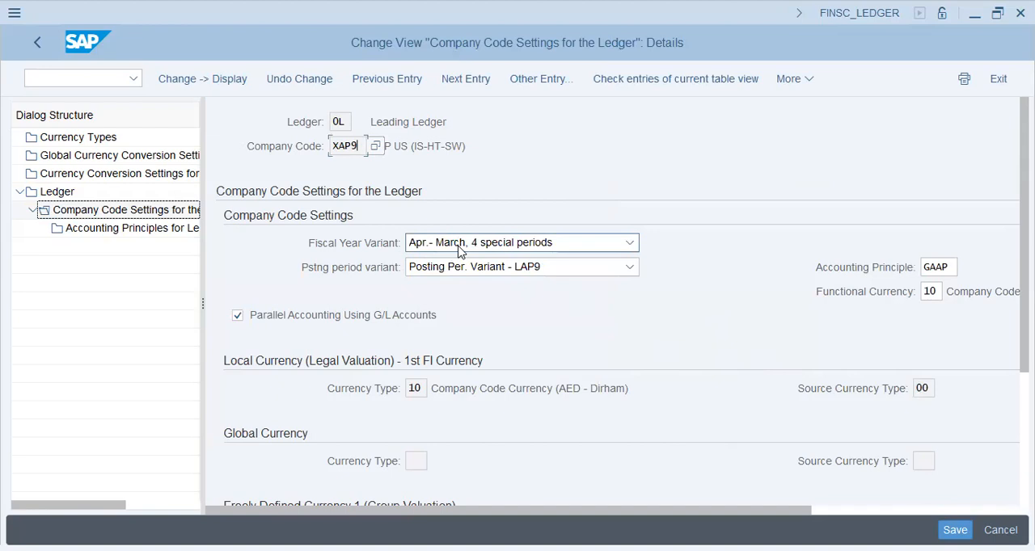
click(417, 251)
scroll(521, 459, down, 4)
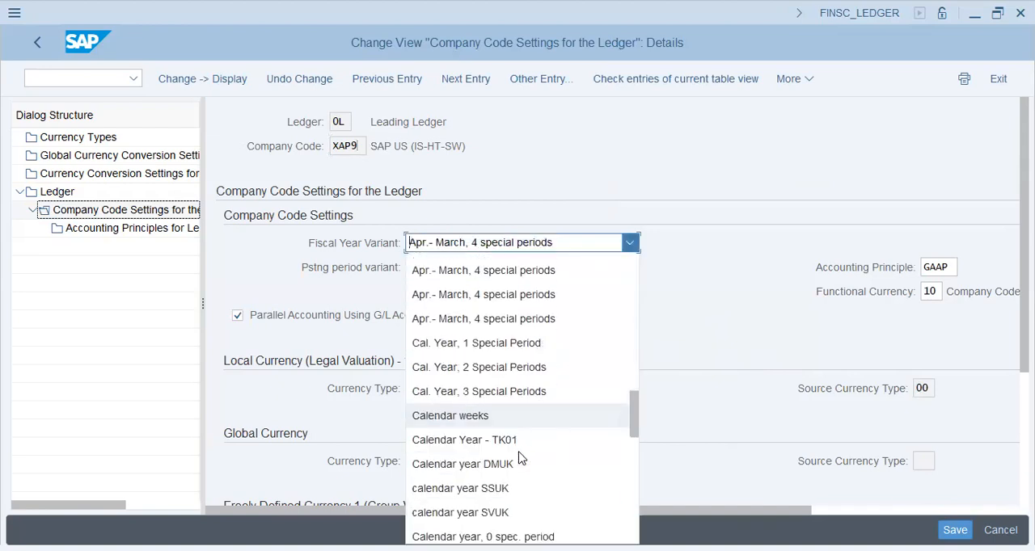
scroll(521, 458, down, 3)
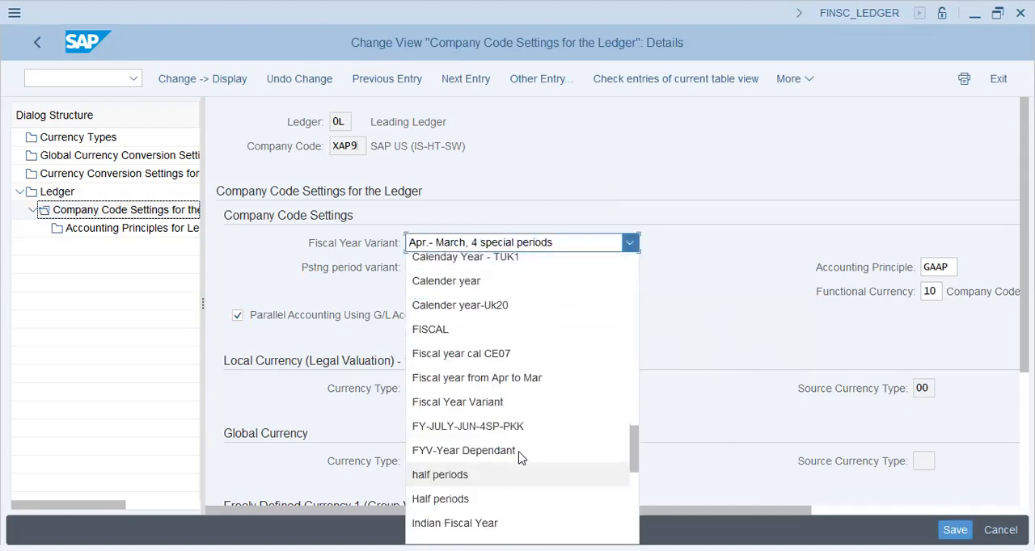
scroll(531, 424, down, 2)
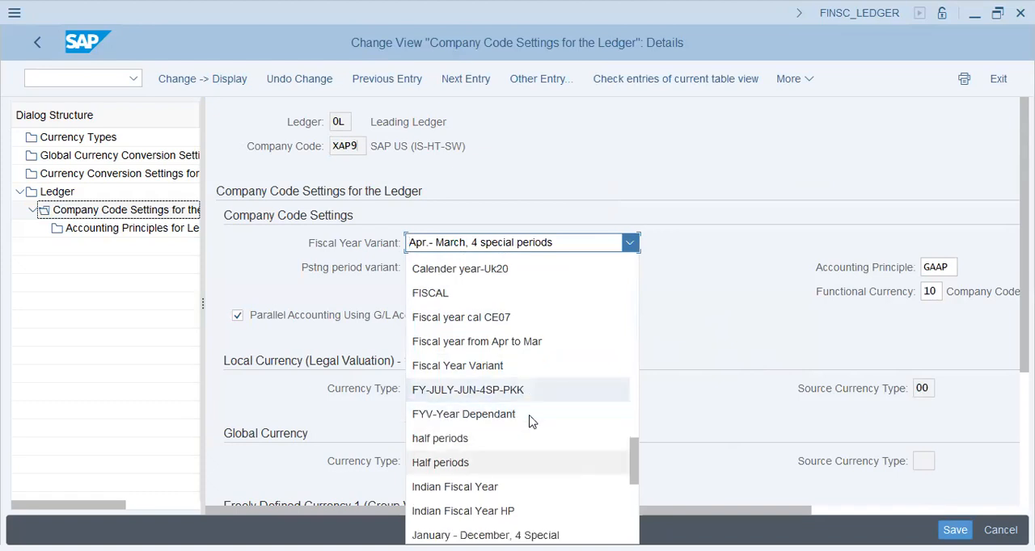
scroll(531, 422, down, 1)
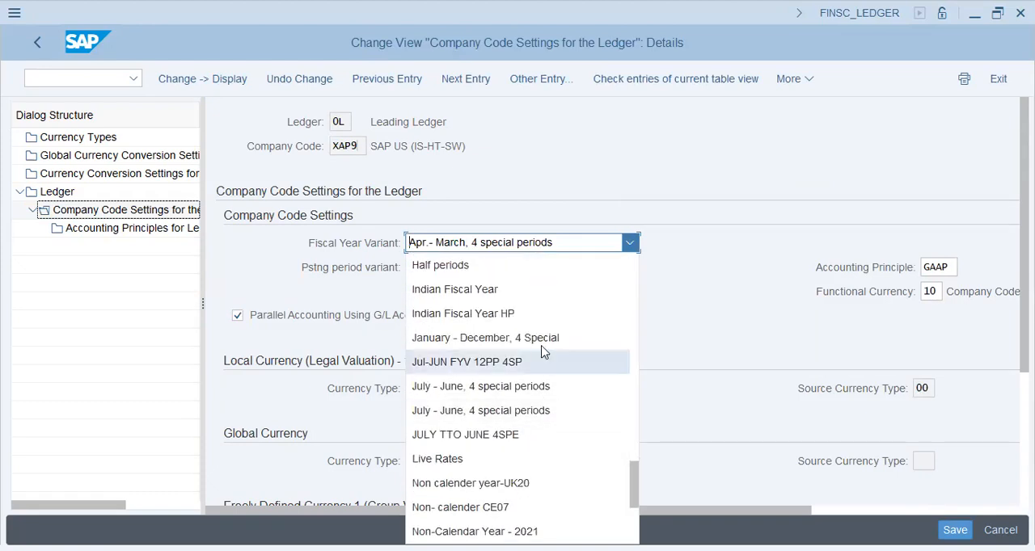
click(546, 349)
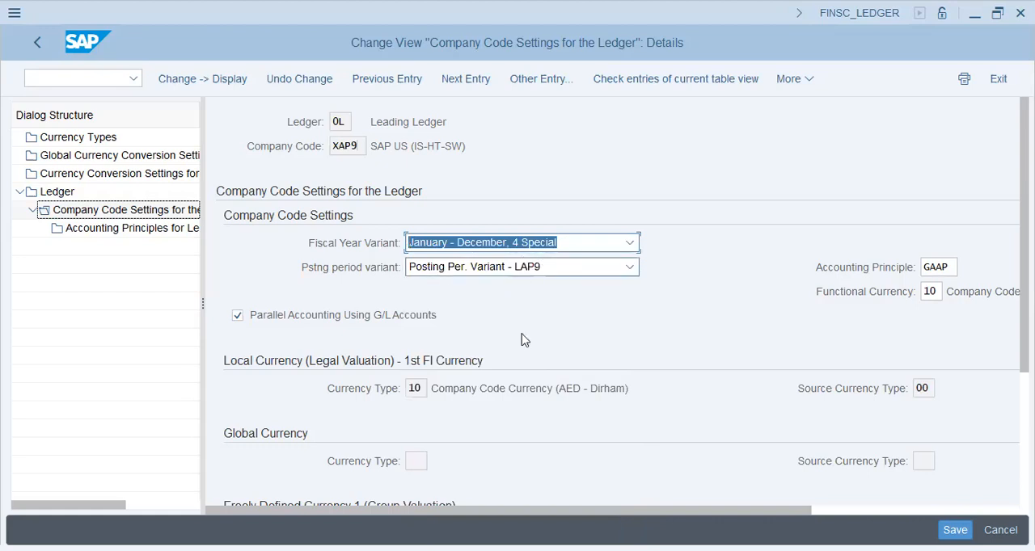
Examine the two freely defined group valuation currencies of XAP9, and request the Currency Types view.
scroll(522, 411, down, 1)
scroll(522, 411, down, 4)
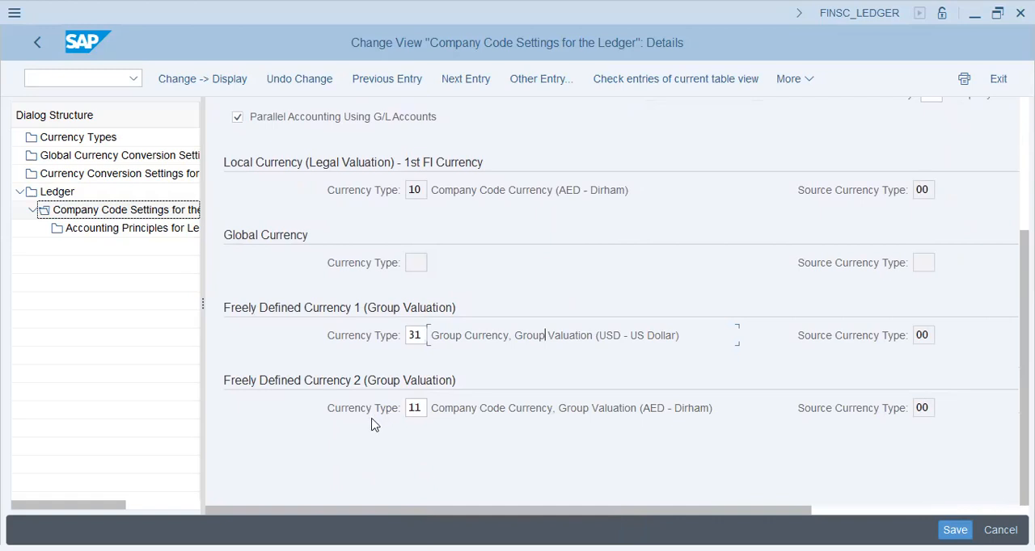
drag(629, 410, 492, 409)
click(558, 330)
drag(529, 409, 637, 409)
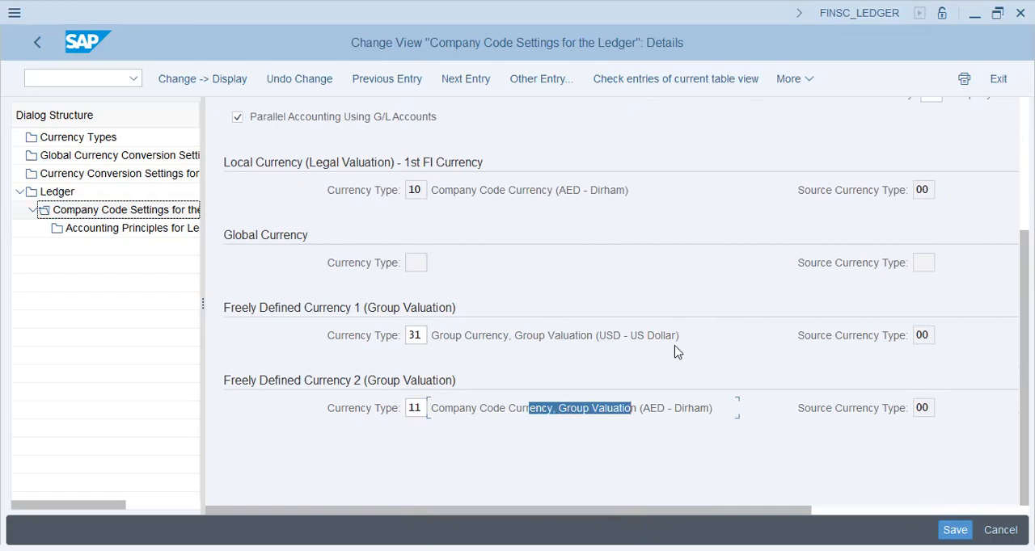
click(558, 408)
click(98, 138)
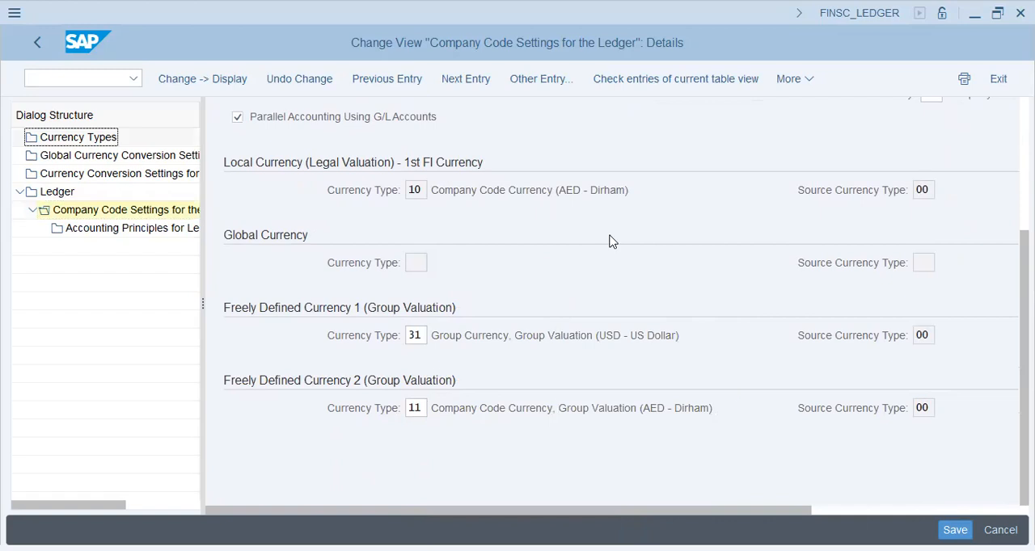
Add the line "Currency types" to the Notepad notes, and return to SAP to accept the fiscal year variant change.
key(alt+Tab)
key(Return)
text(Currency types)
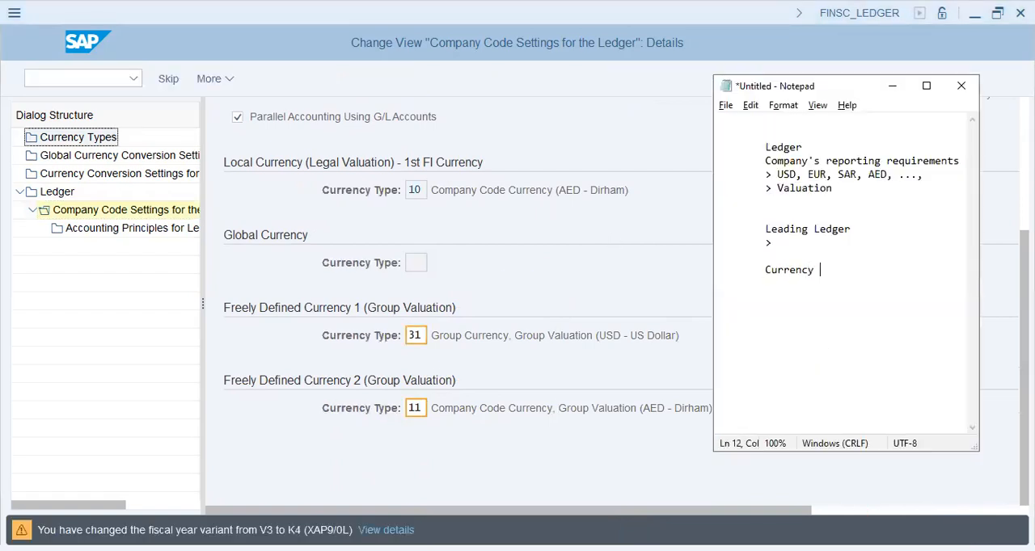
key(Return)
click(395, 459)
key(Return)
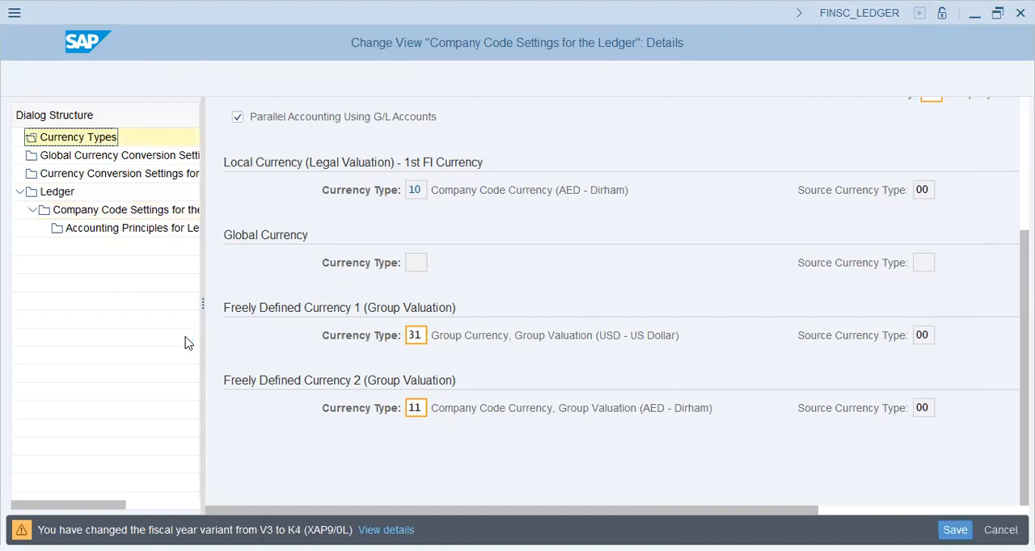
Examine the group valuation and profit center valuation currency types, and the legal currency type assigned to type 31.
click(55, 388)
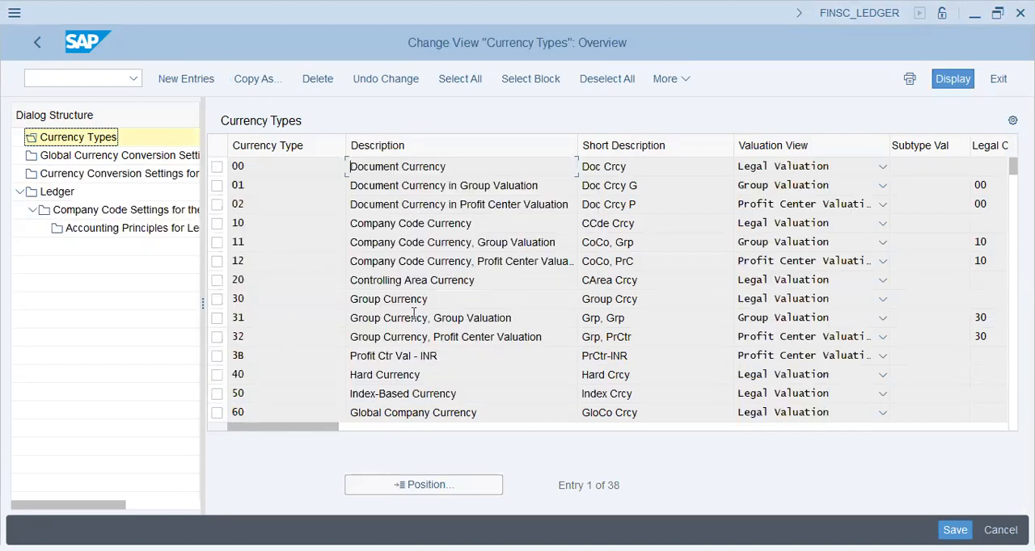
drag(538, 318, 296, 304)
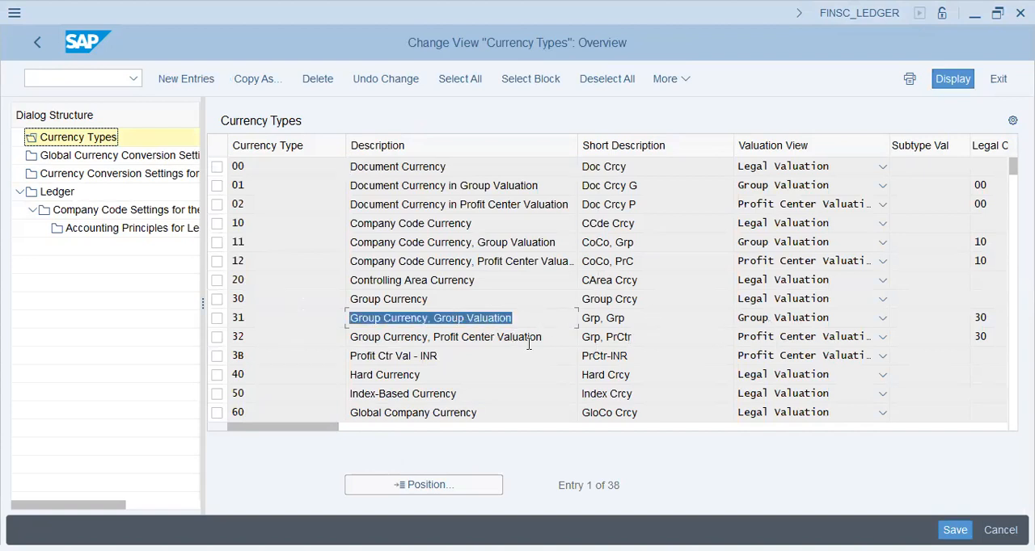
drag(553, 340, 268, 339)
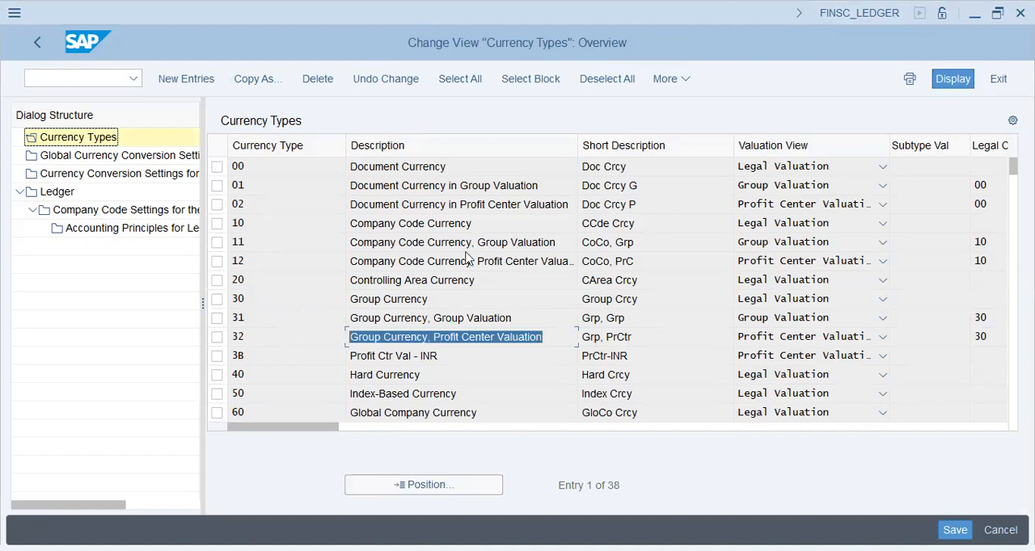
drag(558, 240, 243, 255)
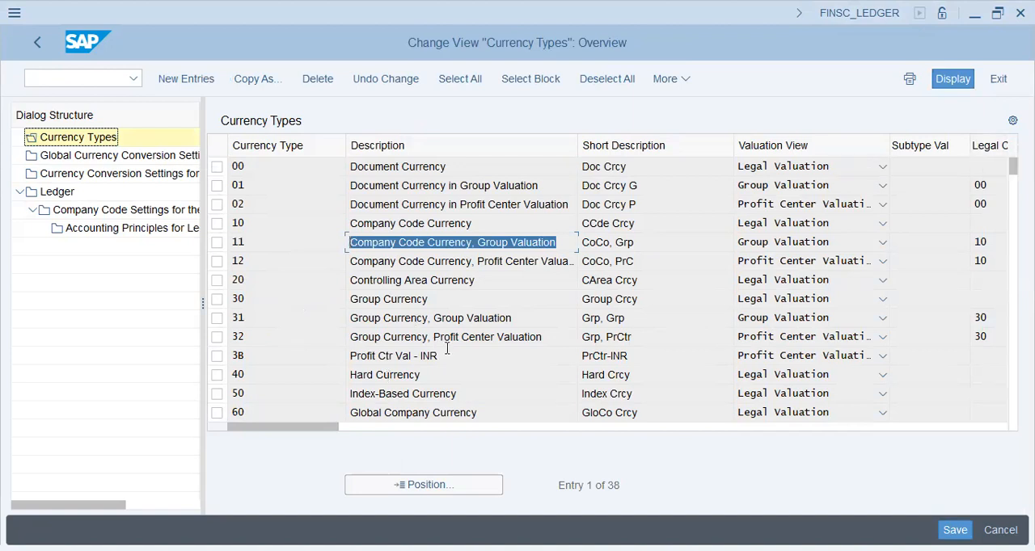
click(558, 320)
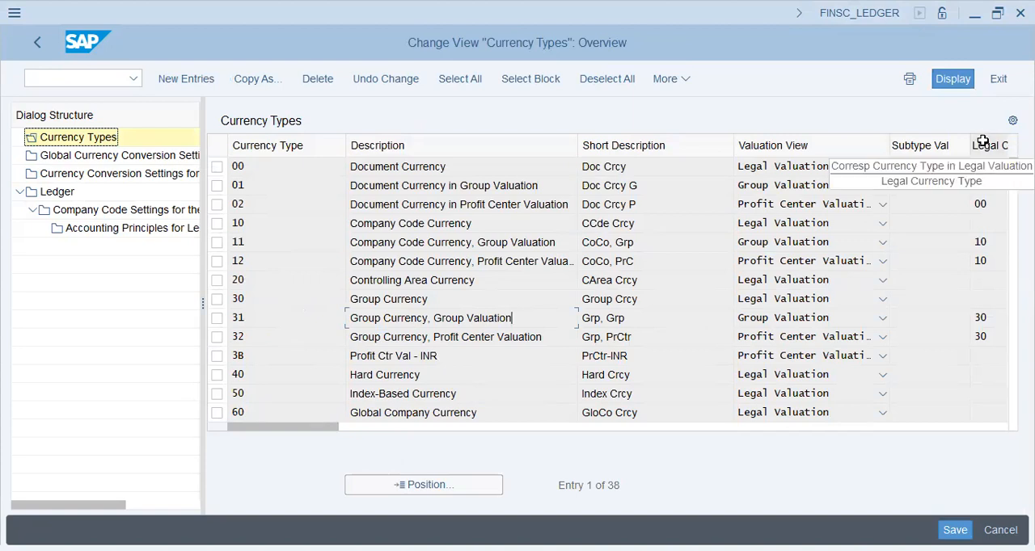
click(984, 318)
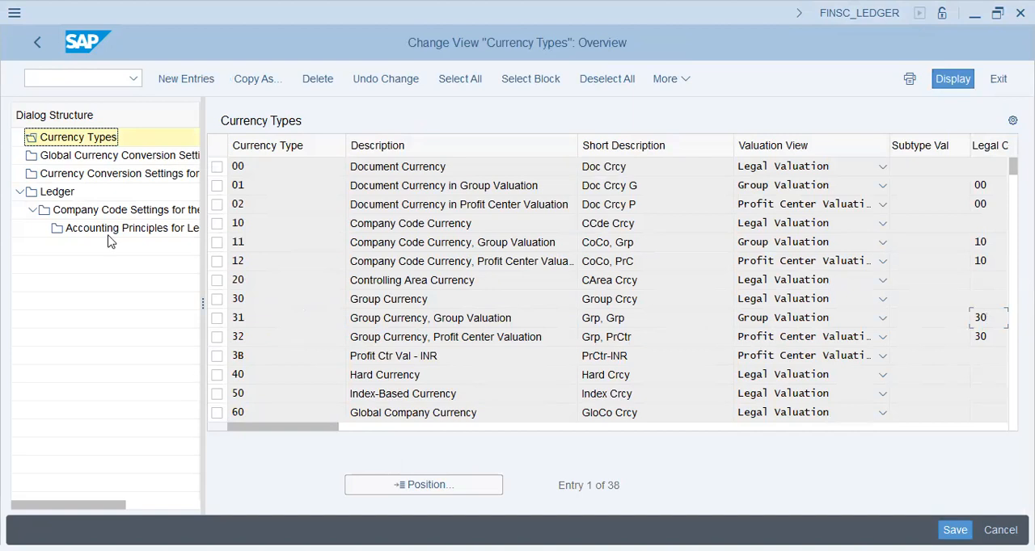
Open the Global Currency Conversion Settings, dismiss the consistency check, and examine the company code, controlling area and profit center currency entries.
click(113, 157)
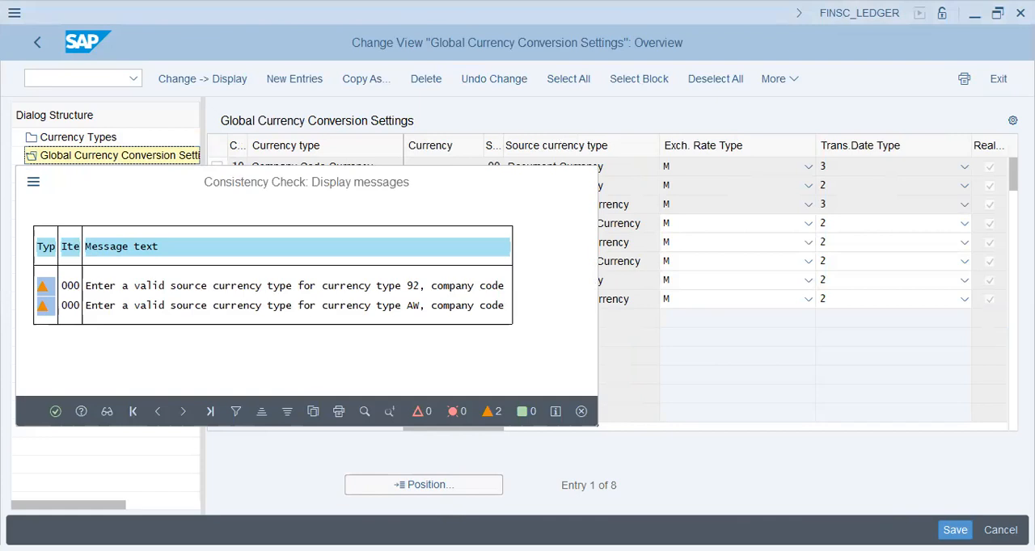
key(Return)
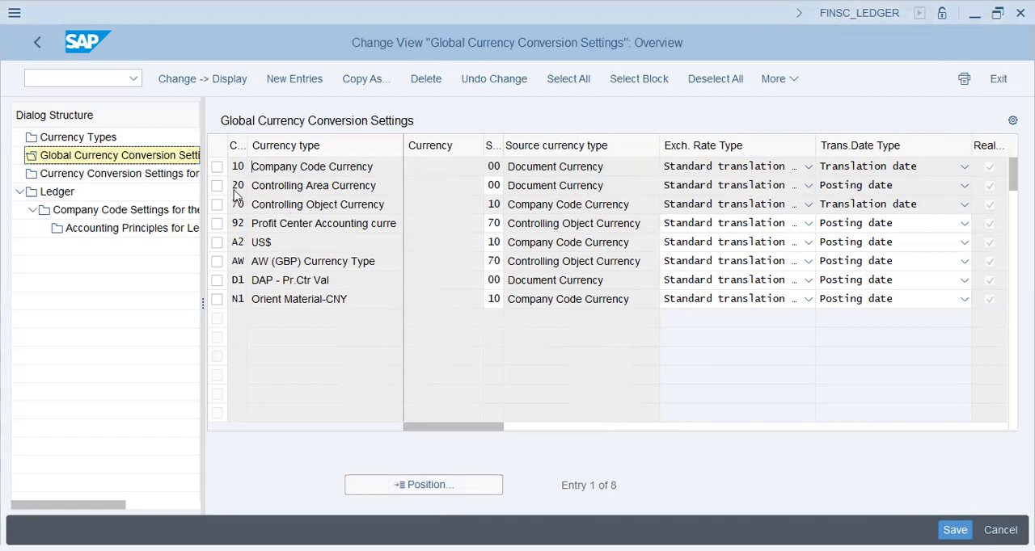
triple_click(317, 166)
click(321, 167)
click(315, 188)
drag(379, 165, 188, 166)
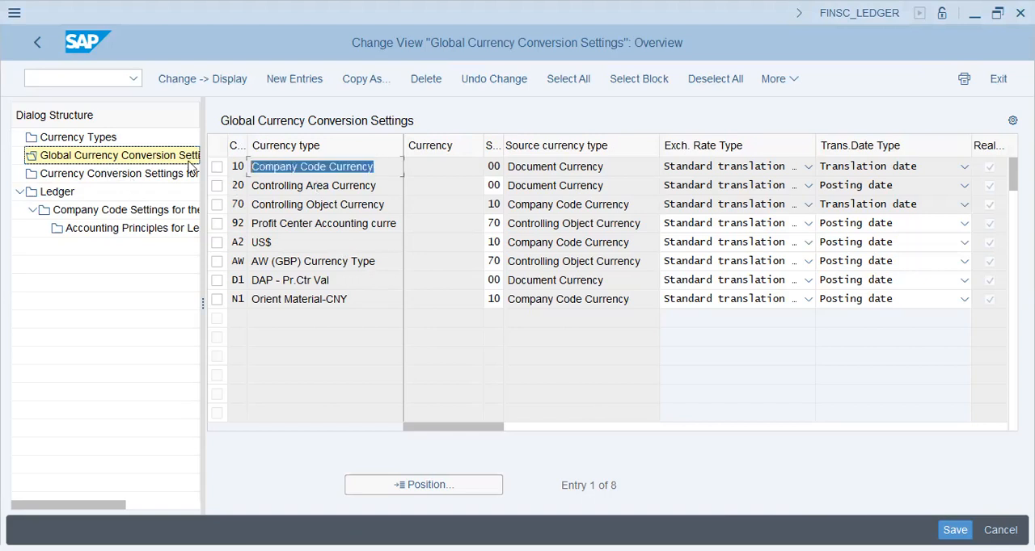
drag(376, 184, 203, 186)
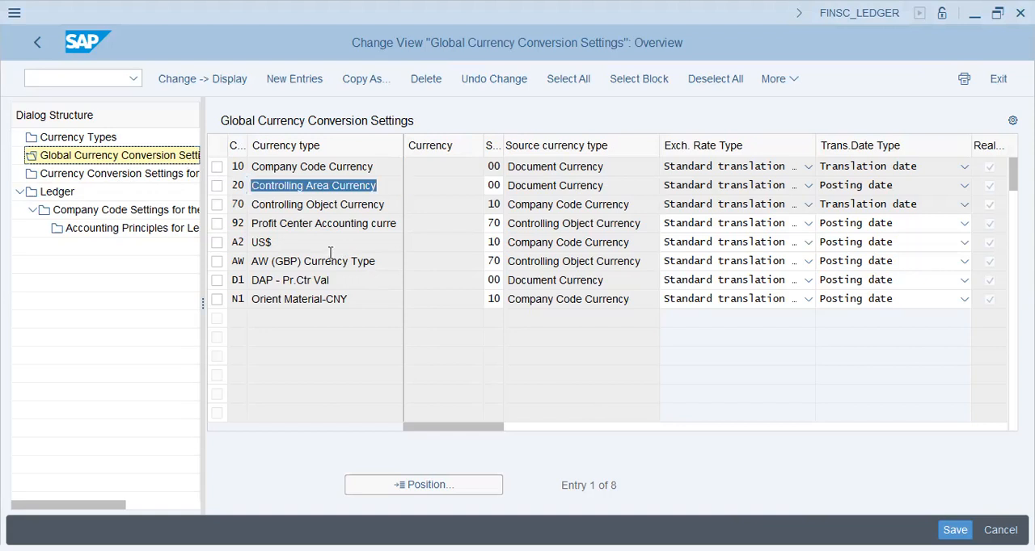
drag(371, 223, 237, 219)
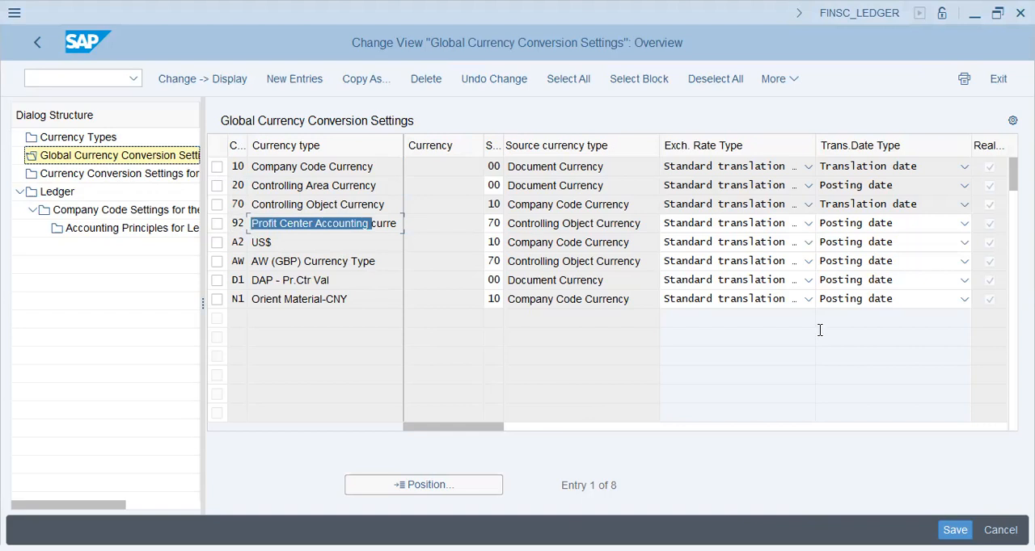
Switch to Notepad and add the separate lines "Global Currency" and "Curr. Conv - Co.Code" below the "Currency types" note.
key(alt+Tab)
key(Return)
key(Return)
text(Global Currency)
key(Return)
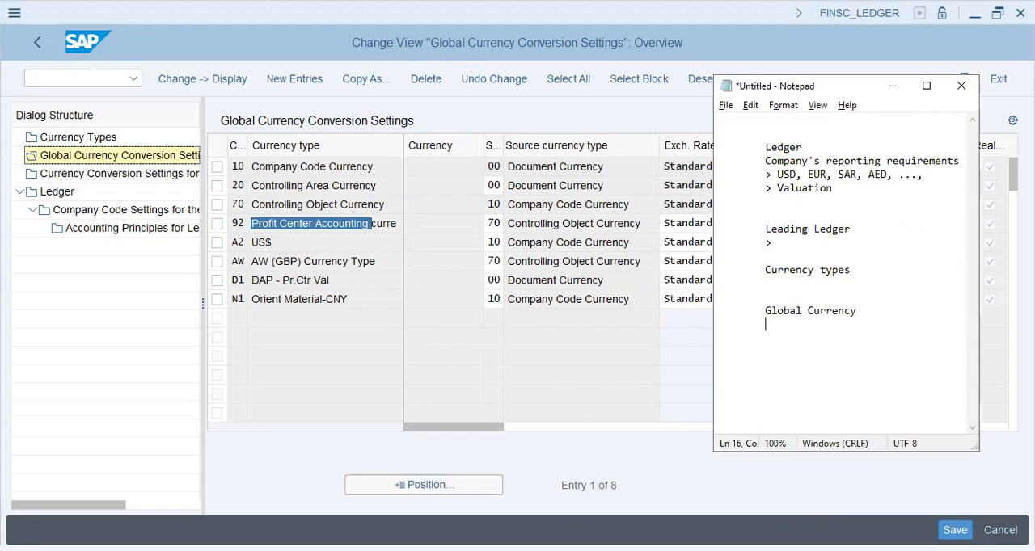
text(Curr. Conv - Co.Code)
key(Return)
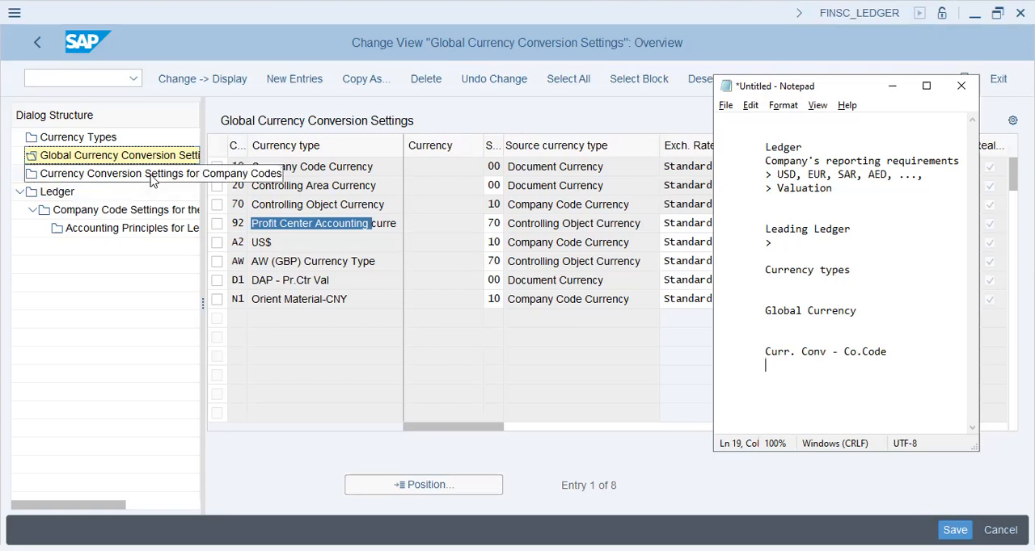
Return to SAP, open the Currency Conversion Settings for Company Codes, dismiss the consistency check, and position the list at company code XAP9.
click(738, 312)
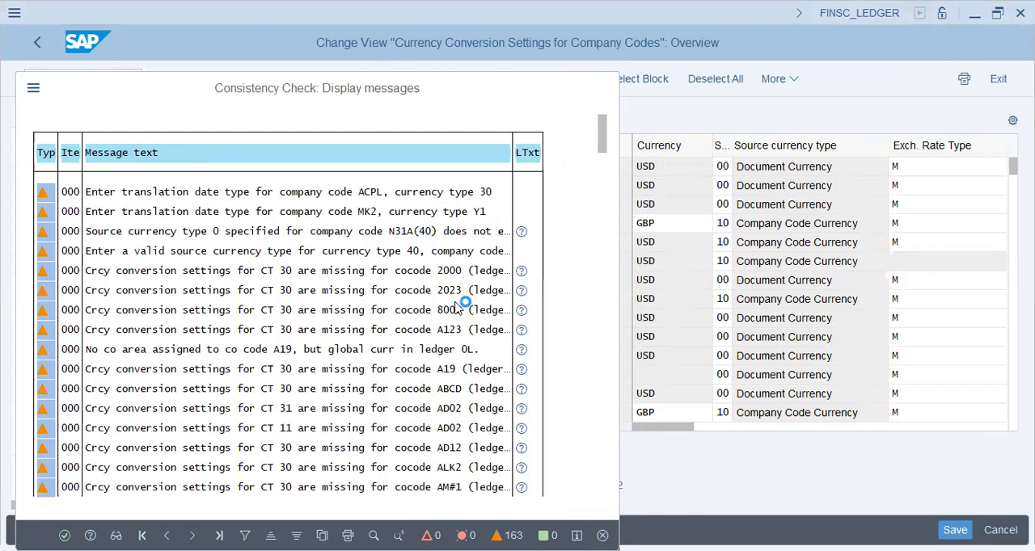
key(Escape)
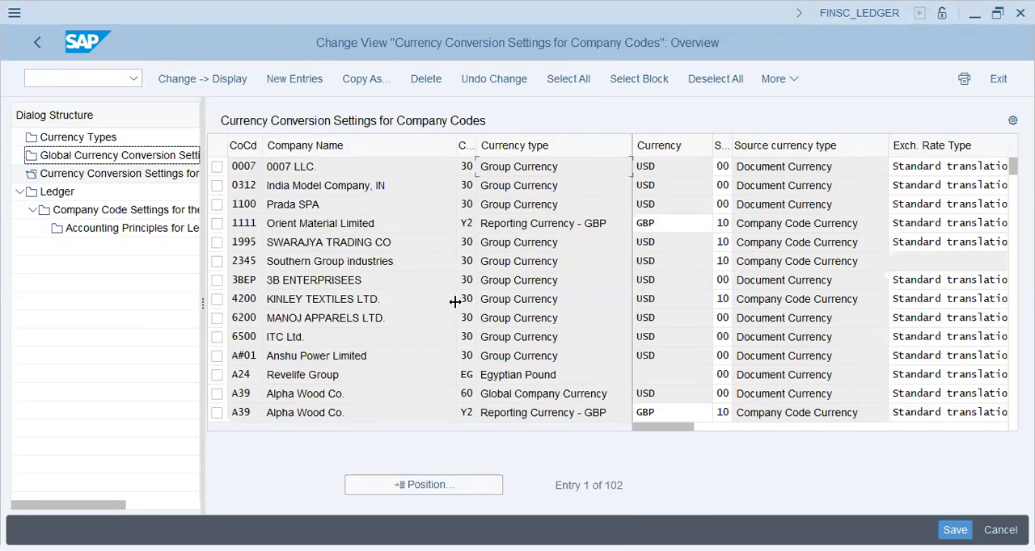
click(443, 492)
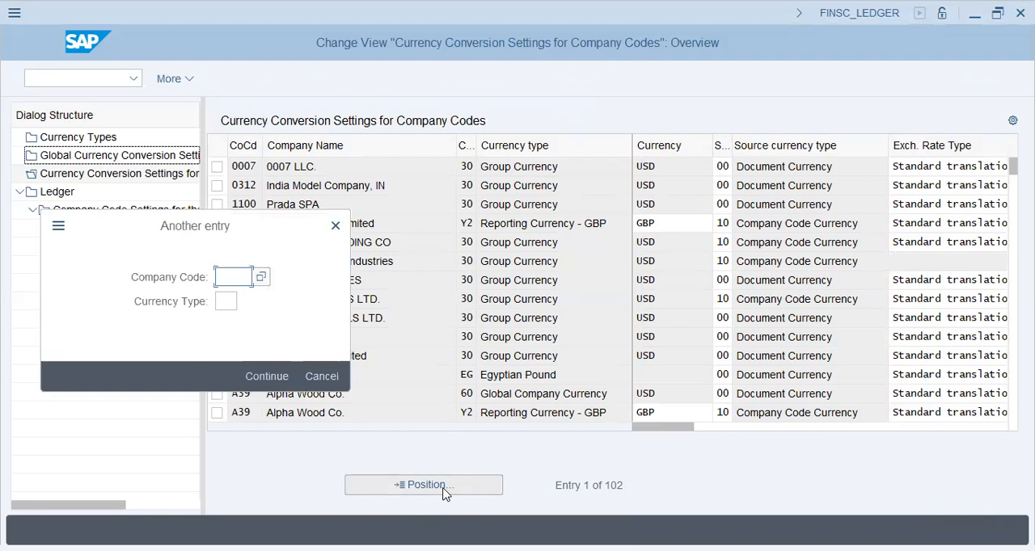
text(xap9)
key(Return)
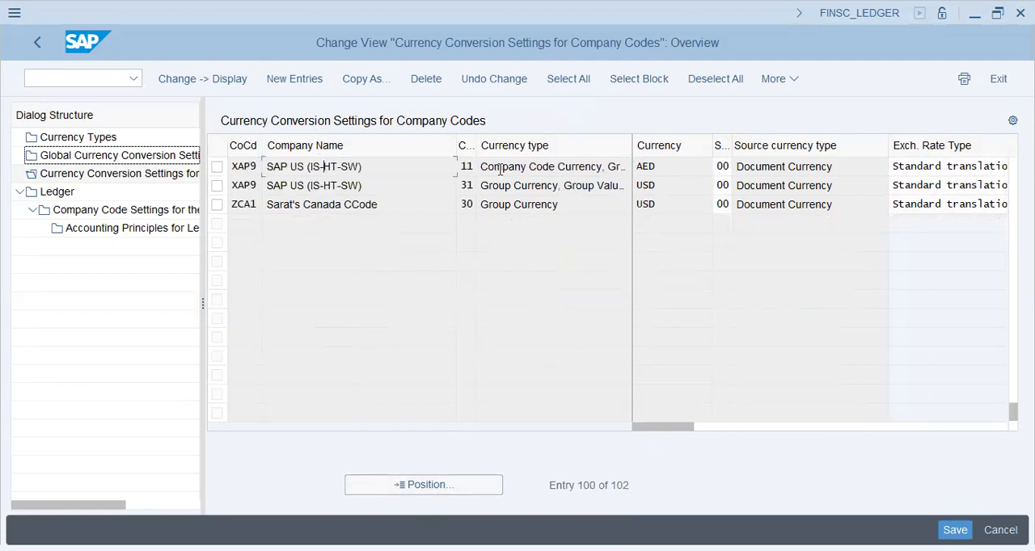
Examine the currencies assigned to XAP9's currency types 11 and 31 in the conversion settings.
click(545, 168)
double_click(89, 207)
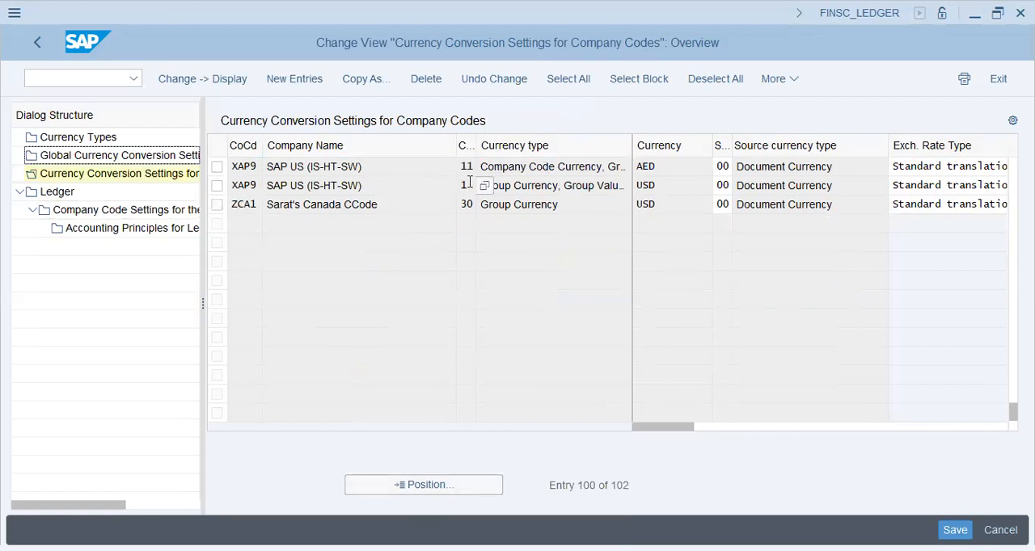
double_click(672, 167)
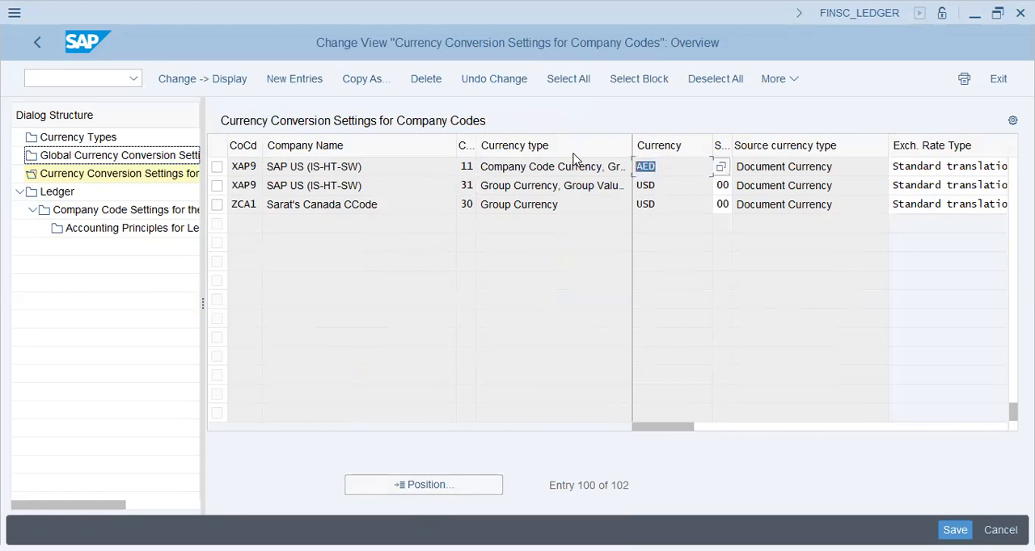
double_click(668, 185)
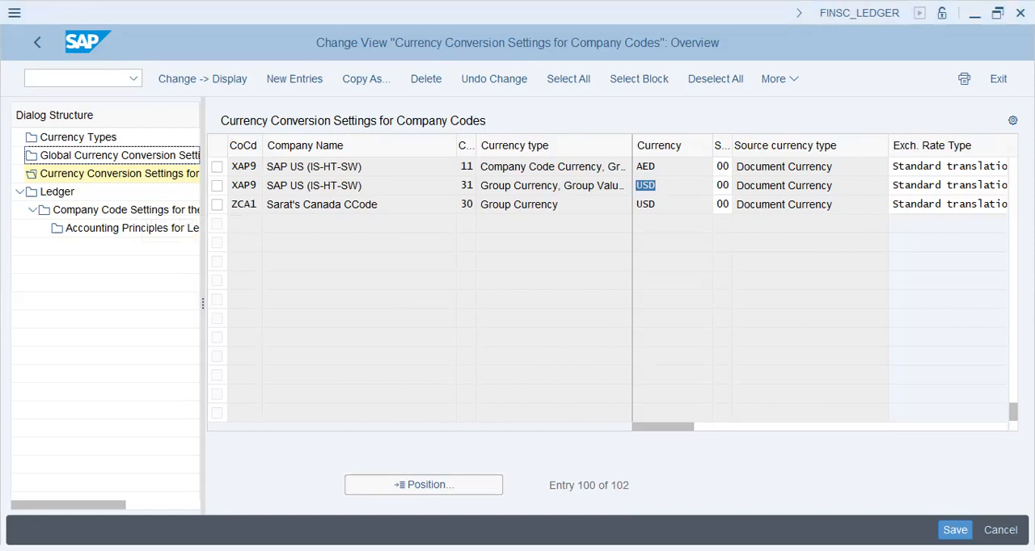
Switch to Notepad and review the noted reporting requirements, covering the currency list and valuation.
key(alt+Tab)
click(873, 308)
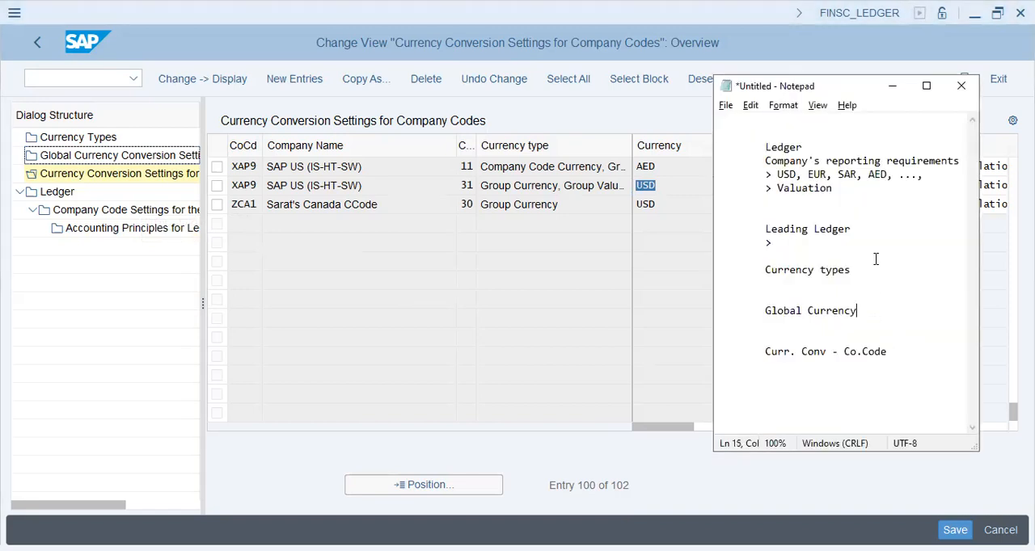
click(809, 248)
click(800, 203)
key(alt+Tab)
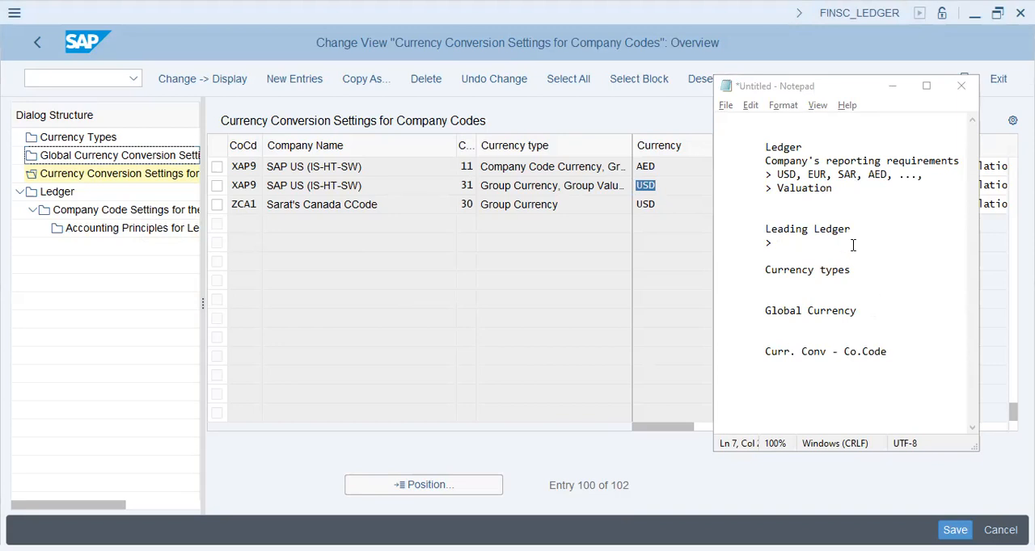
key(alt+Tab)
key(Up)
key(Up)
key(shift+Right)
key(shift+Right)
key(shift+Right)
key(shift+Right)
key(shift+Right)
key(shift+Right)
key(shift+Right)
key(shift+Right)
key(shift+Right)
key(shift+Right)
key(shift+Right)
key(shift+Right)
key(shift+Right)
key(shift+Right)
key(shift+Right)
key(shift+Right)
key(shift+Right)
key(shift+Right)
key(shift+Right)
key(shift+Right)
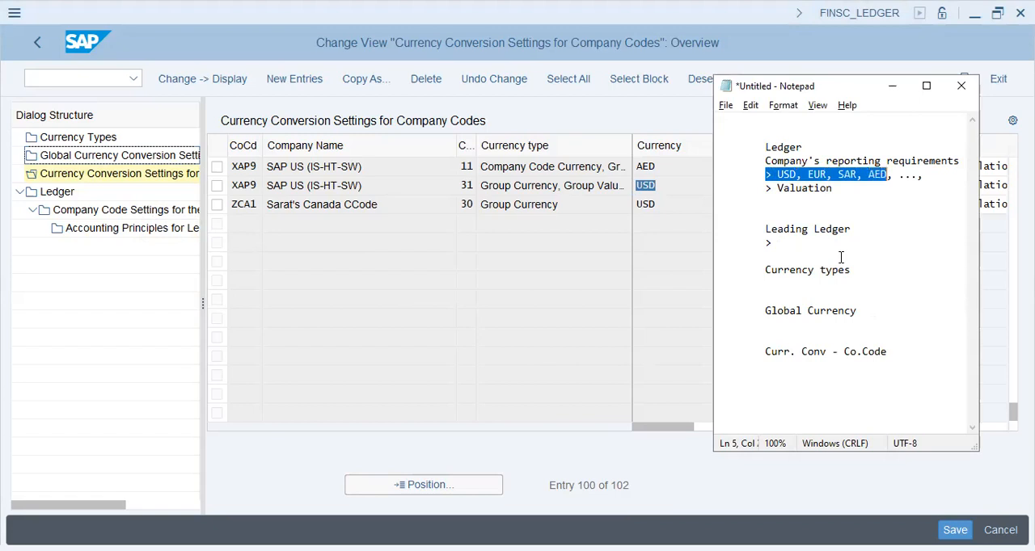
key(Down)
key(shift+Left)
key(shift+Left)
key(shift+Left)
click(840, 258)
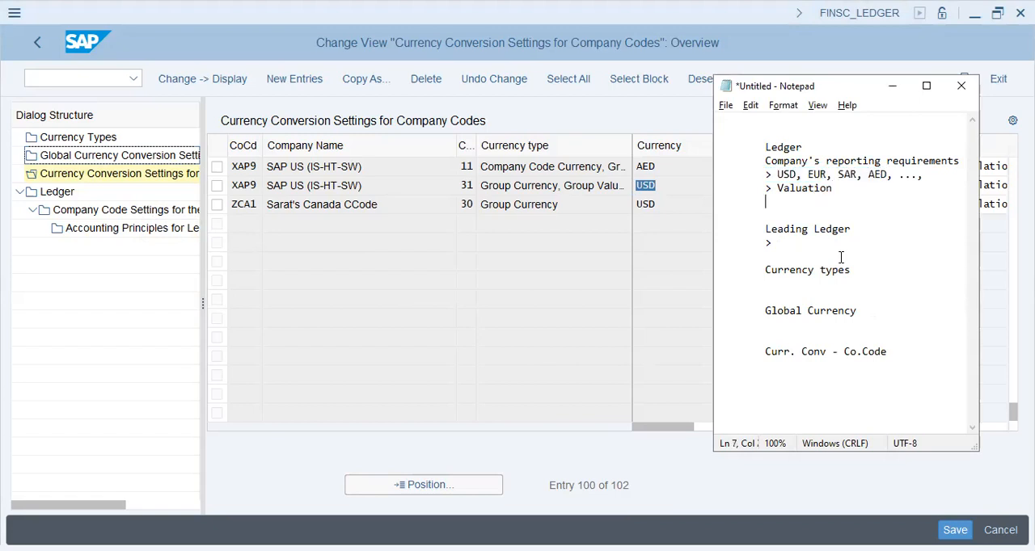
click(766, 174)
Add the line "> SAP Landscape" above the "Leading Ledger" heading and extend that heading with "- 0L".
click(773, 217)
text(> SAP Landscape)
click(889, 250)
text(- 0L)
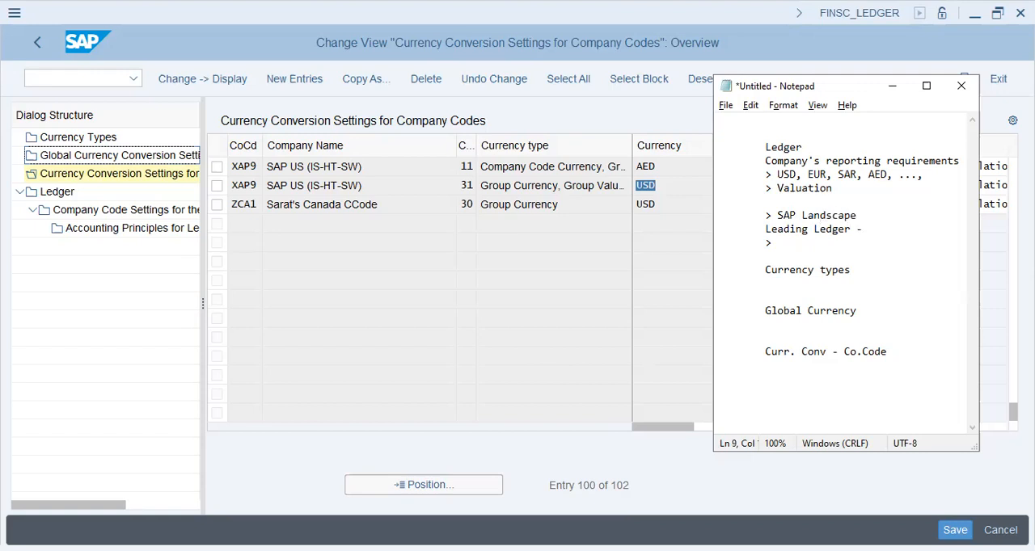
Add the indented items "> Standard Ledger" and "> Extension Ledger" beneath the leading ledger note.
key(Down)
key(Return)
text(> Standard Ledger)
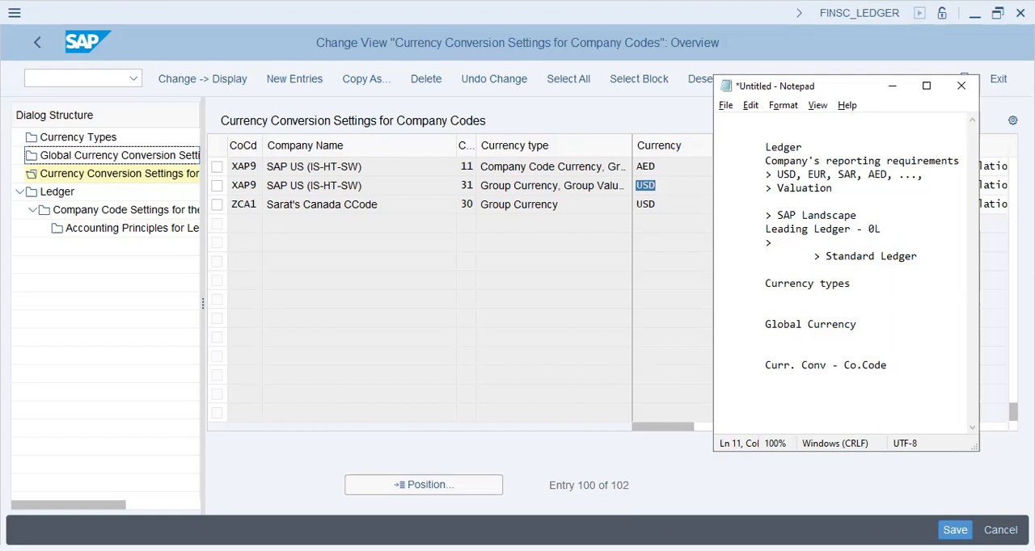
key(Return)
text(> E)
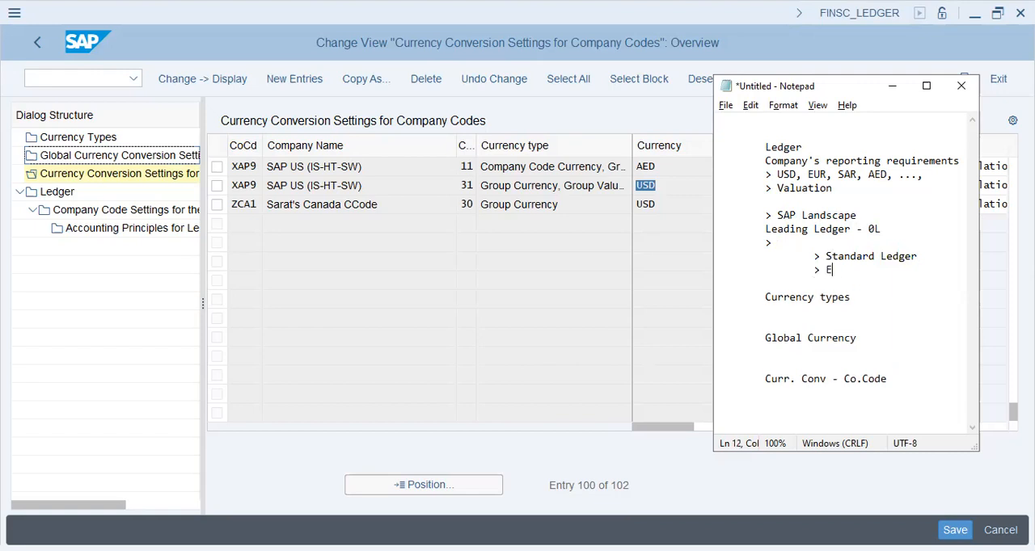
text(xtension Ledger)
Insert blank lines below the "Valuation" note and add the line "CEOs, CFOs ---> Reports".
key(Up)
key(Up)
key(Up)
key(Up)
key(Up)
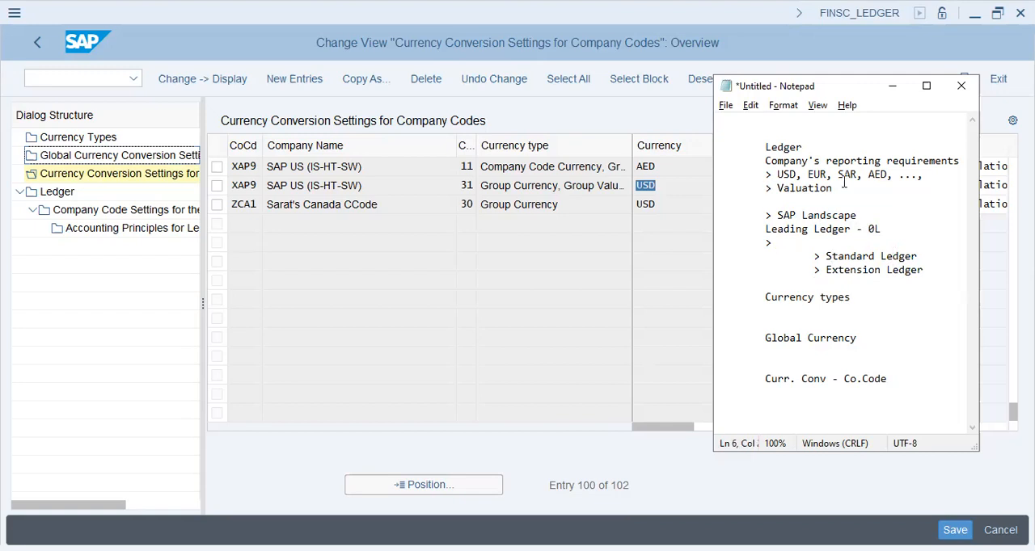
key(Return)
key(Return)
key(Return)
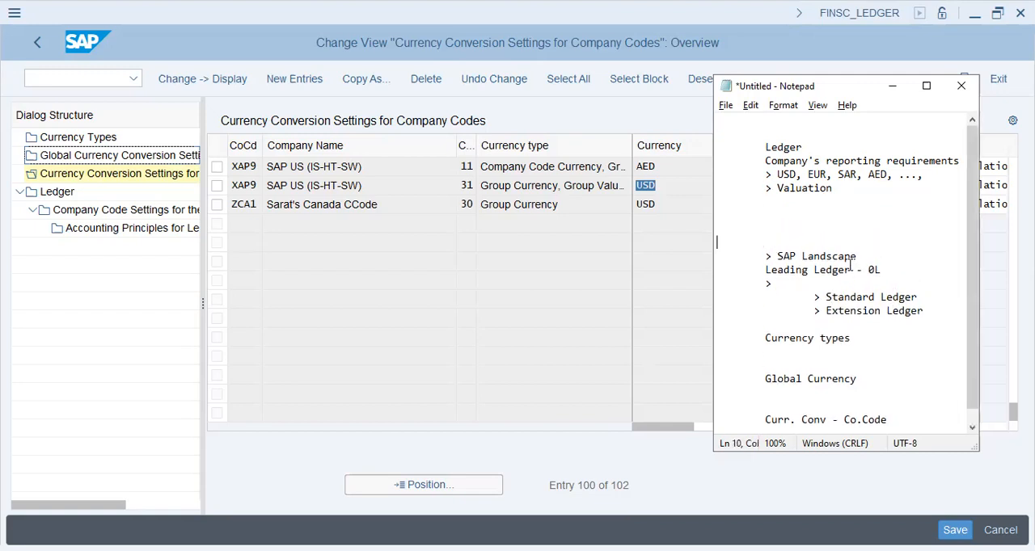
key(Up)
key(Up)
key(Up)
text(CEOs, CFOs --)
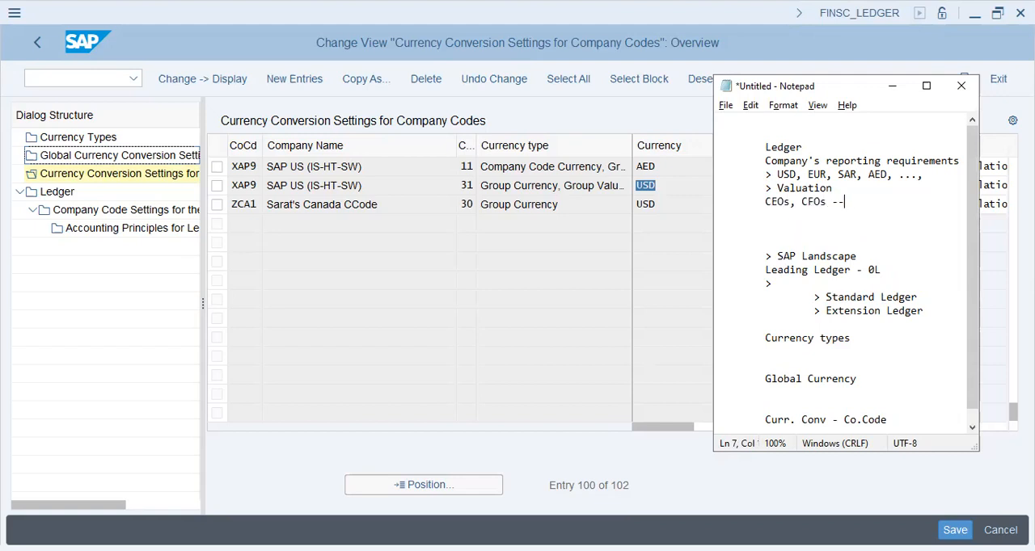
text(-> Reports)
key(Return)
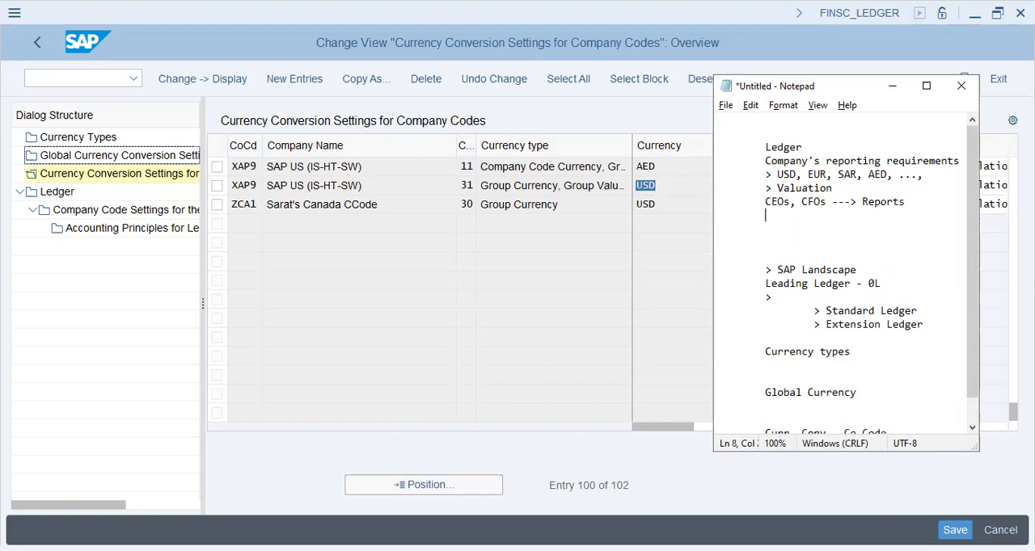
Add the items "> US" and "> CFOs - Vietnam" below the "CEOs, CFOs ---> Reports" line.
text(> USD)
key(BackSpace)
key(Return)
text(> CFO)
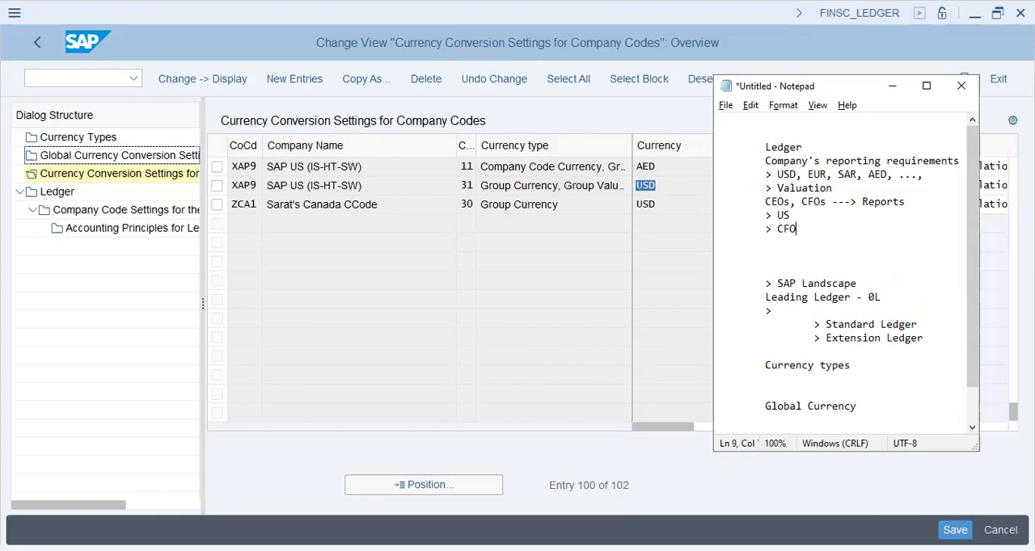
text(s - Vietnam)
key(Return)
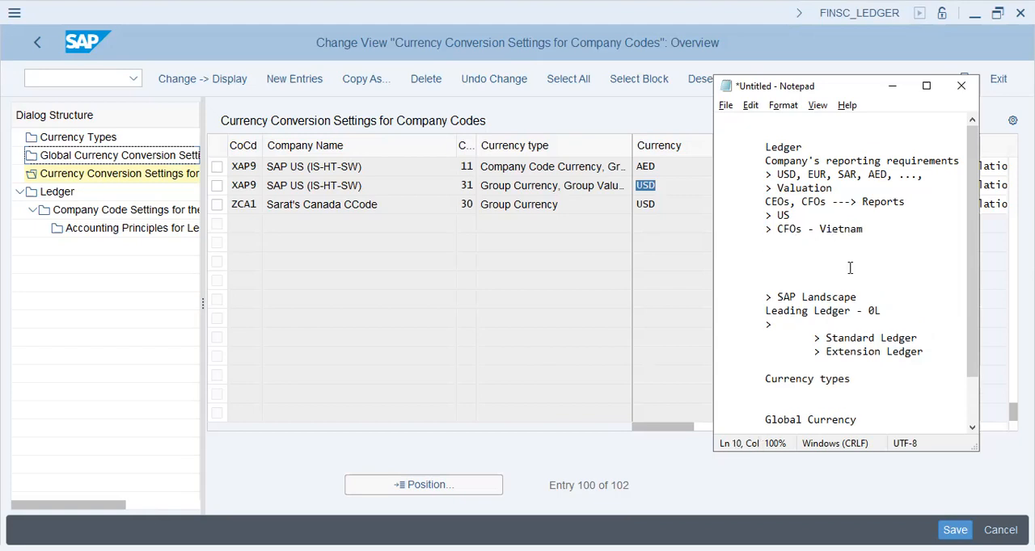
Add the indented item "> USD, SAR, AED, GBP, Eur" beneath the "> CFOs - Vietnam" line.
key(Tab)
text(> USD, SAR, AED, GBP, Eur)
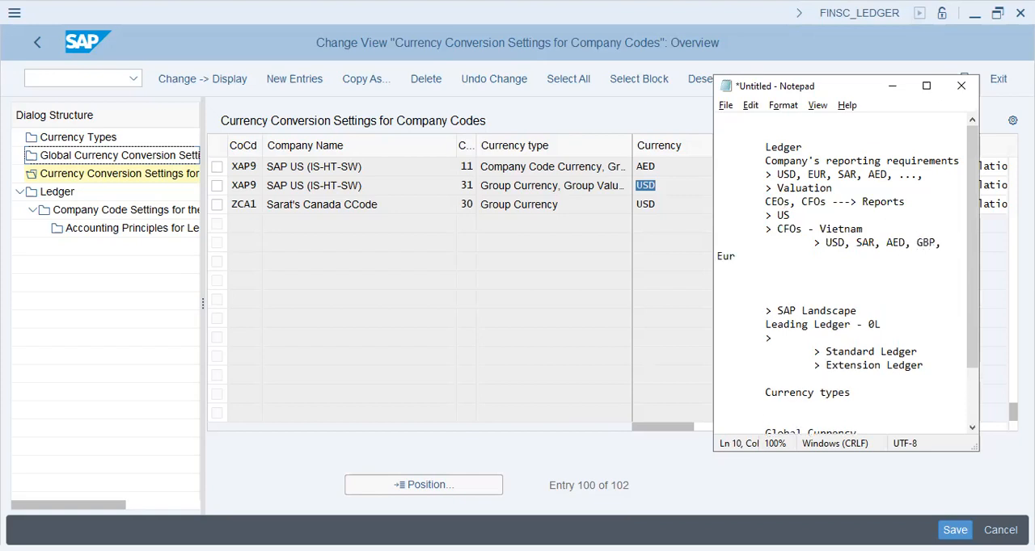
Add the item "> Legal, Group, Pr.Ctr Val" beneath the Vietnam currency list.
key(Return)
key(Tab)
key(Tab)
text(> )
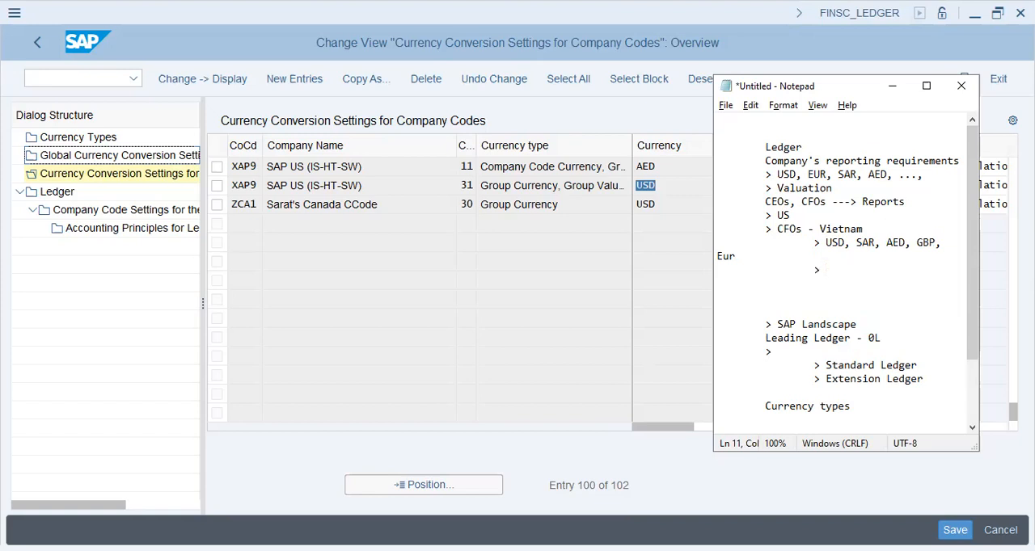
text(Legal, )
text(Group)
text(Pr)
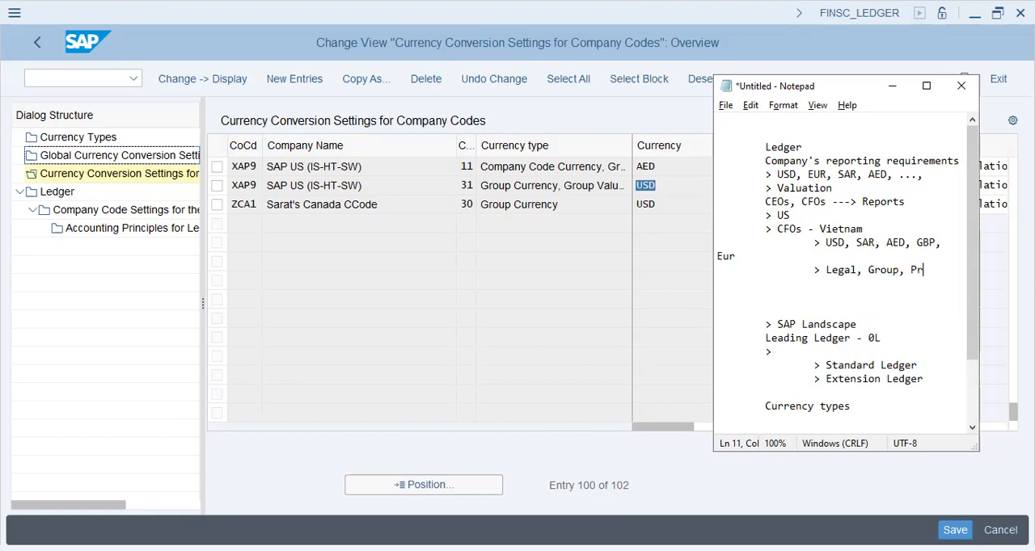
text(.Ctr Val)
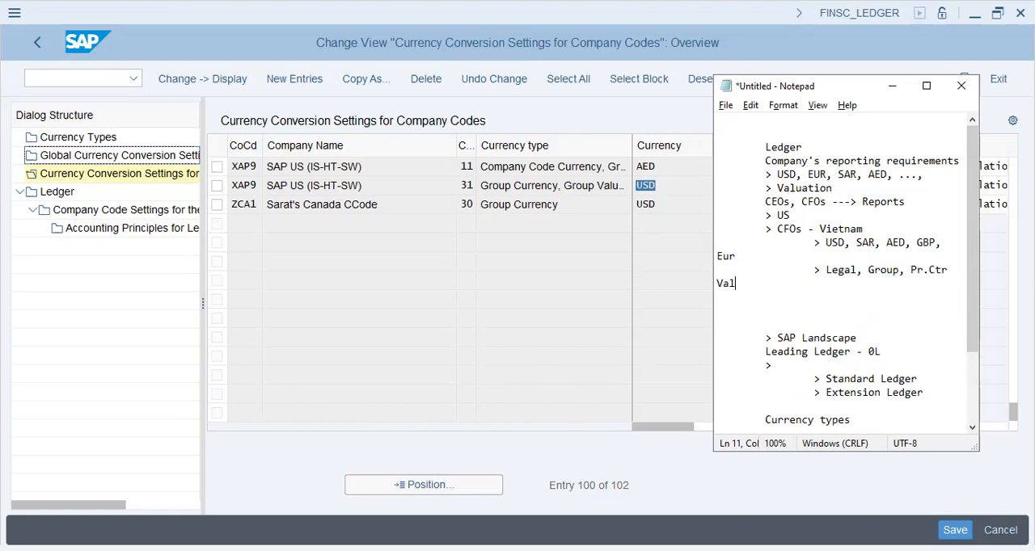
Reduce the indent of the "> Legal, Group, Pr.Ctr Val" line to match the "> CFOs - Vietnam" item.
key(Return)
key(Tab)
key(Up)
key(BackSpace)
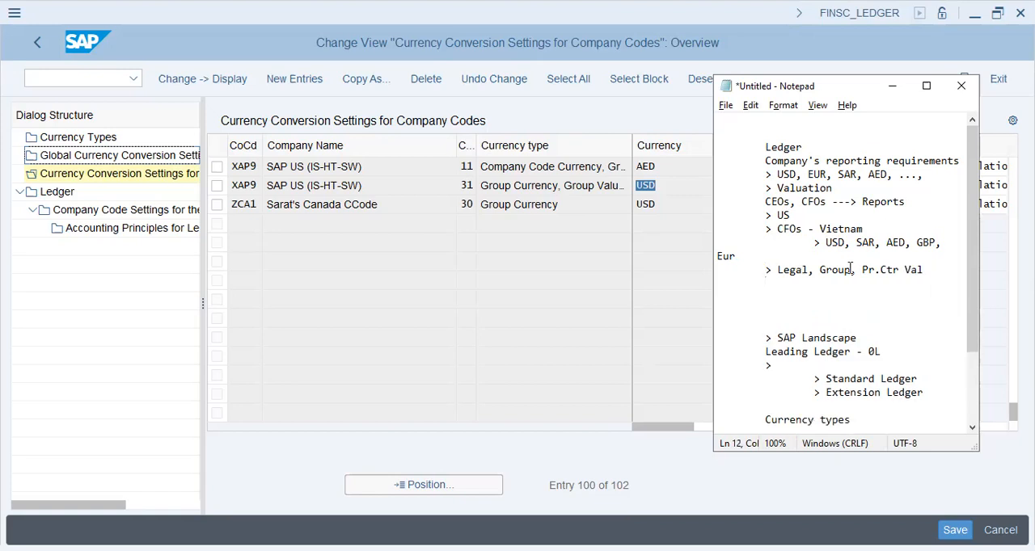
Leave a blank line below the valuation list and add the item "> Legal val: Curr + Fin.Stat.".
key(Return)
key(Tab)
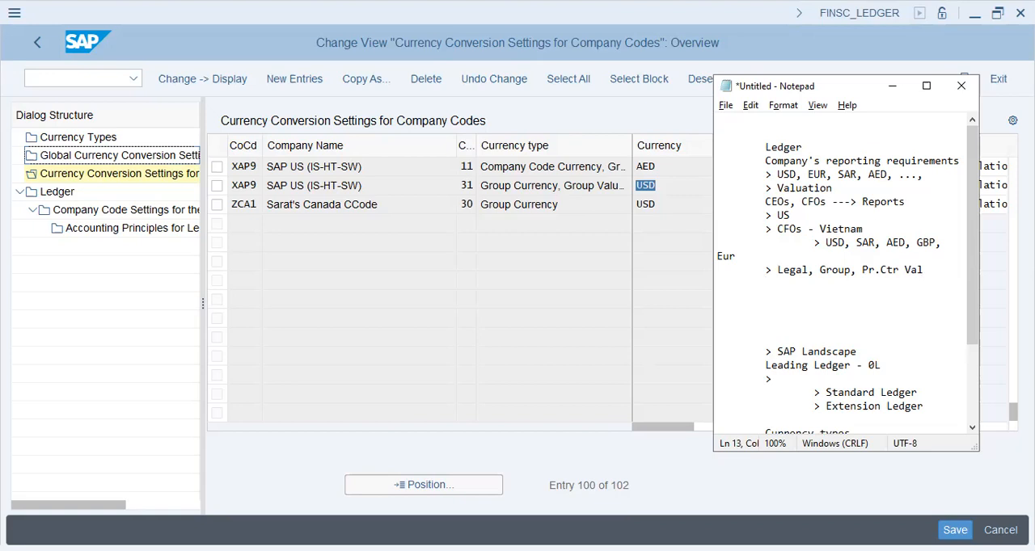
text(> Legal val: Curr + Fin.Stat.)
Add the item "> Group val: Group of Cos + Curr" below the legal valuation line.
key(Return)
key(Tab)
text(> Group val)
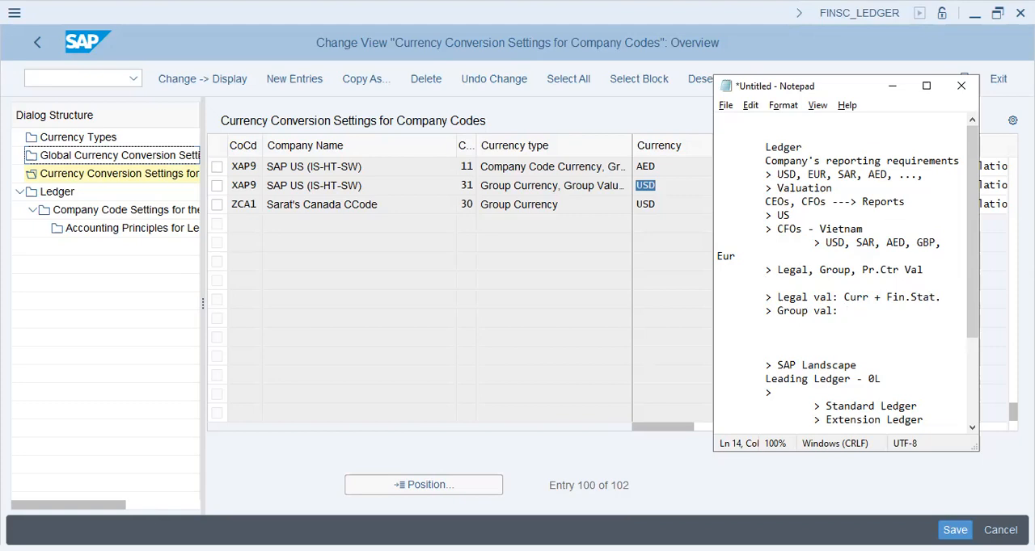
text(: Group of c)
key(BackSpace)
text(Cos + Curr)
Start the item "> Pr.Ct.val: Internal val ->" below the group valuation line.
key(Return)
key(Tab)
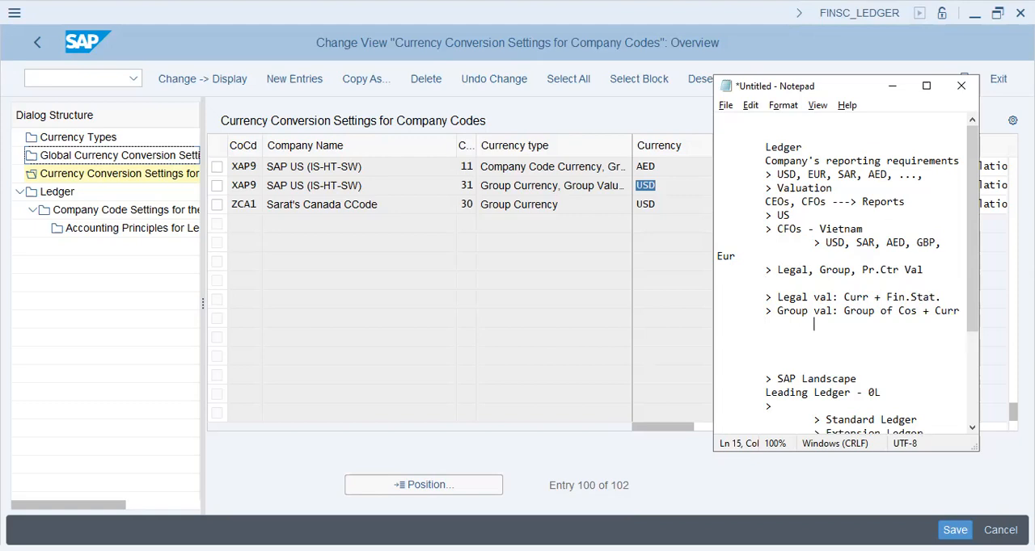
text(> Pro)
text(Ct.val: Interla)
key(BackSpace)
key(BackSpace)
key(BackSpace)
text(nal valu)
key(BackSpace)
text(->)
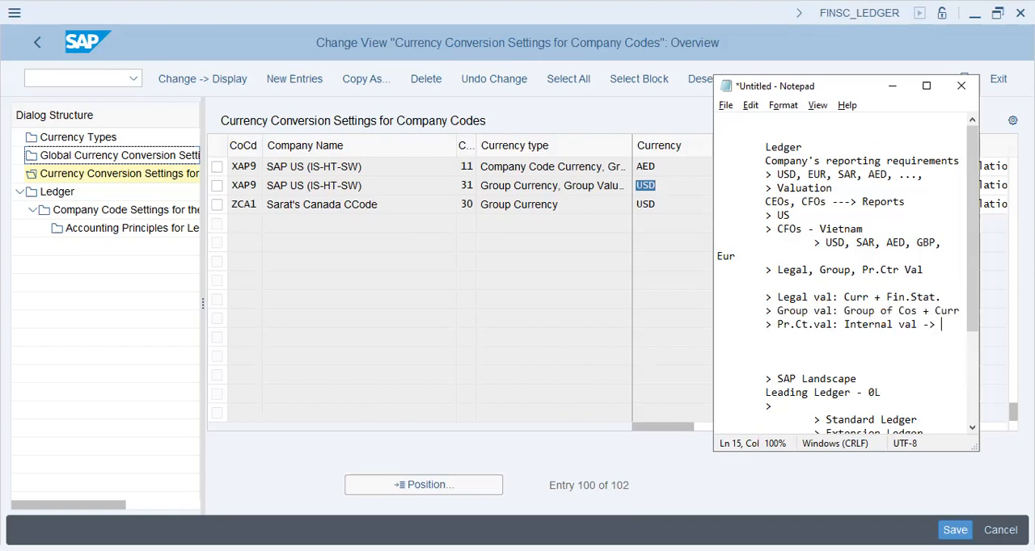
text( prod + ma)
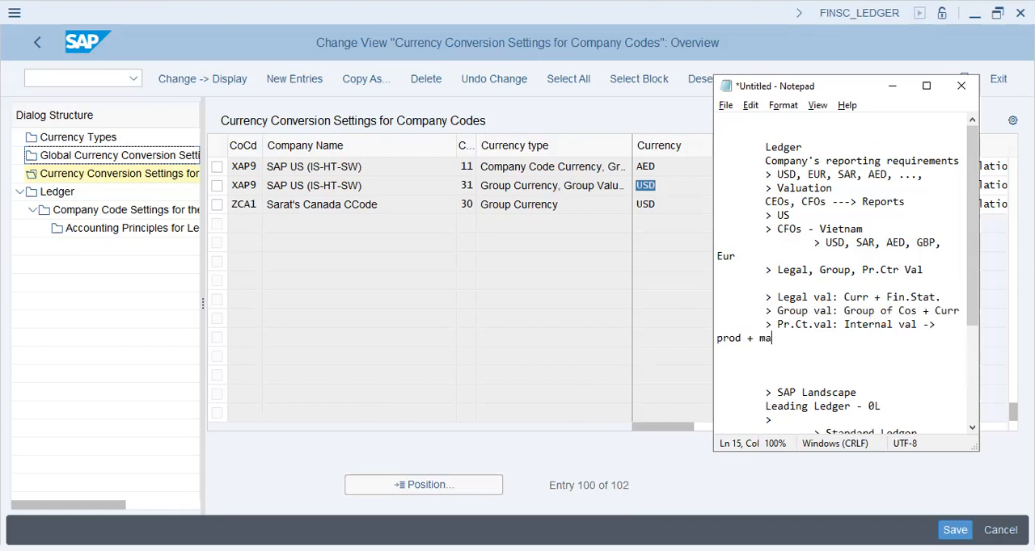
text(terial + wIP)
Complete the "Pr.Ct.val" item with "prod + material + WIP + profitability + Rev/Inc".
key(BackSpace)
key(BackSpace)
text(WI)
key(BackSpace)
key(BackSpace)
key(BackSpace)
text(WIP + profitabil)
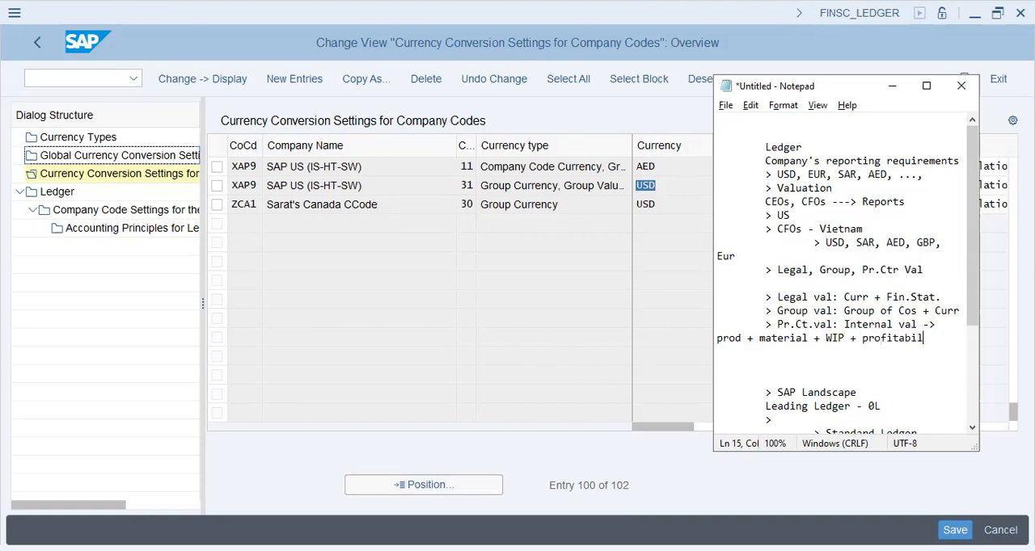
text(ity _+)
key(BackSpace)
key(BackSpace)
text(+ Rev/Inc)
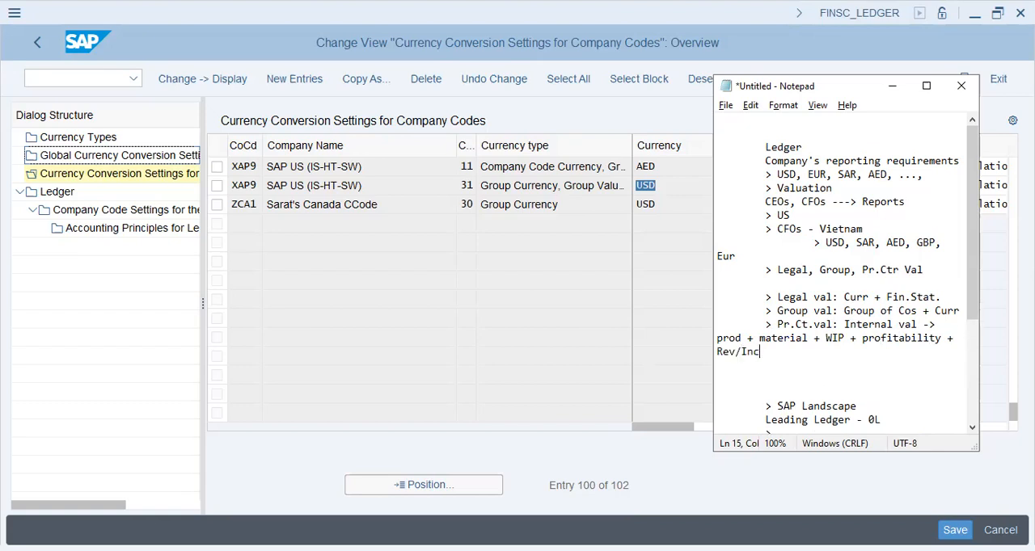
Look over the legal, group and profit center valuation notes, highlighting the three entries.
key(Up)
key(Down)
key(Down)
key(Down)
key(Down)
key(Down)
scroll(821, 267, down, 4)
scroll(820, 267, up, 4)
drag(767, 291, 832, 325)
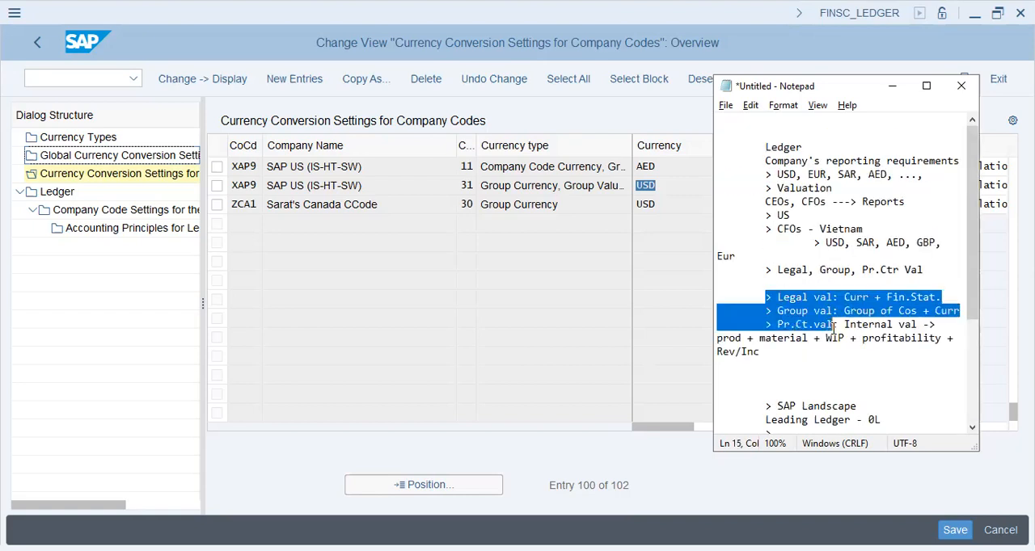
Append a dash to the "> Standard Ledger" item and add "Entries + Reporting Curr + Acctg std." indented beneath it.
scroll(794, 283, down, 4)
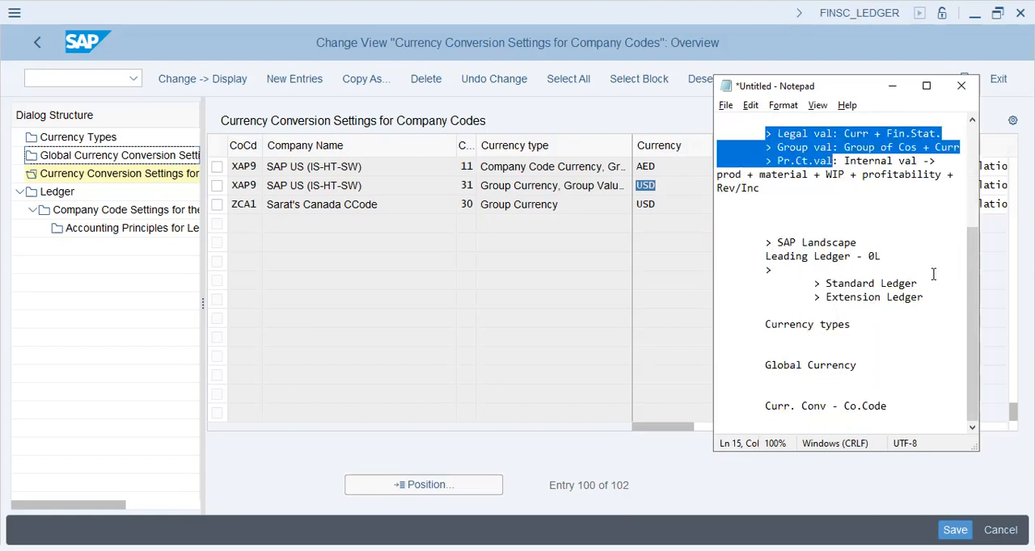
click(933, 280)
text(-)
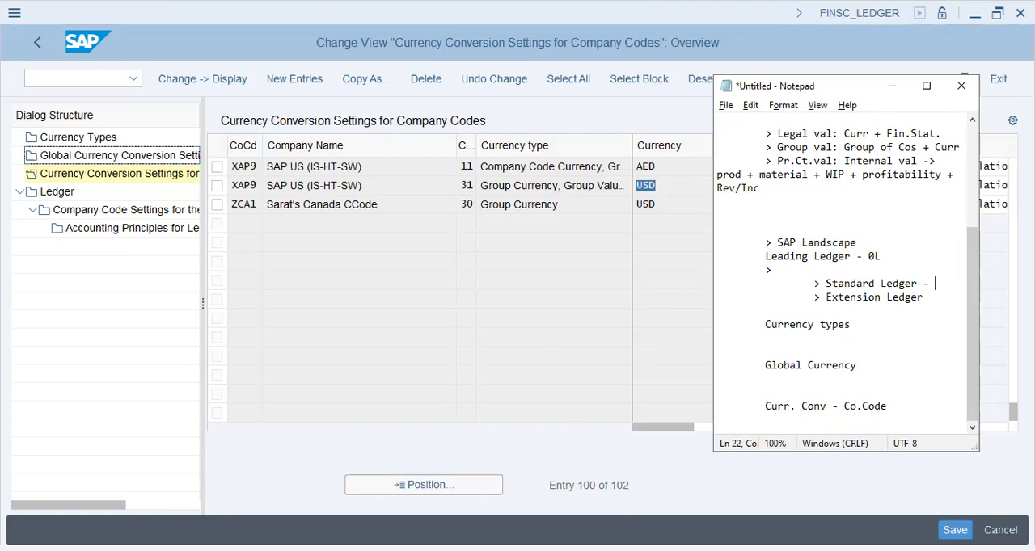
key(Return)
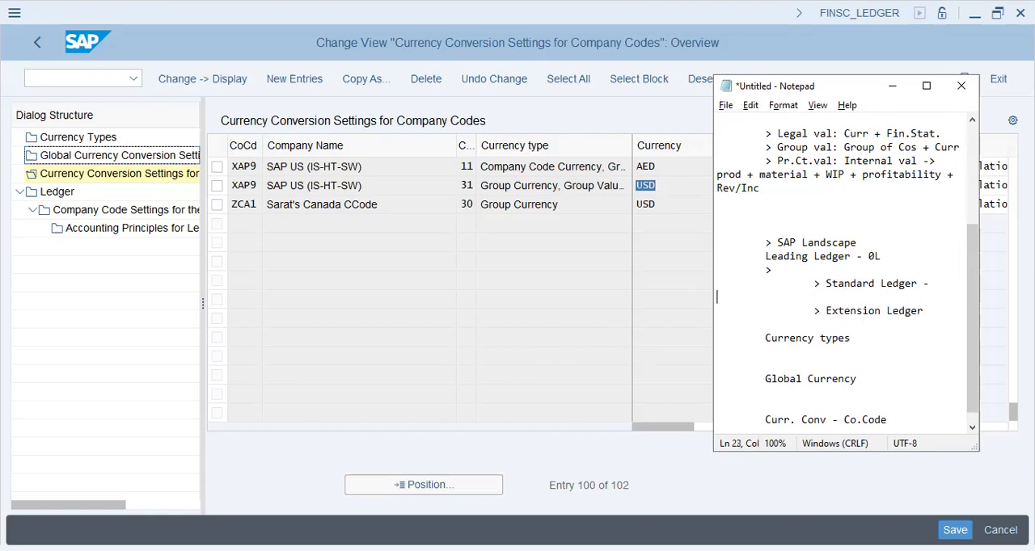
text(Entries + Reporting)
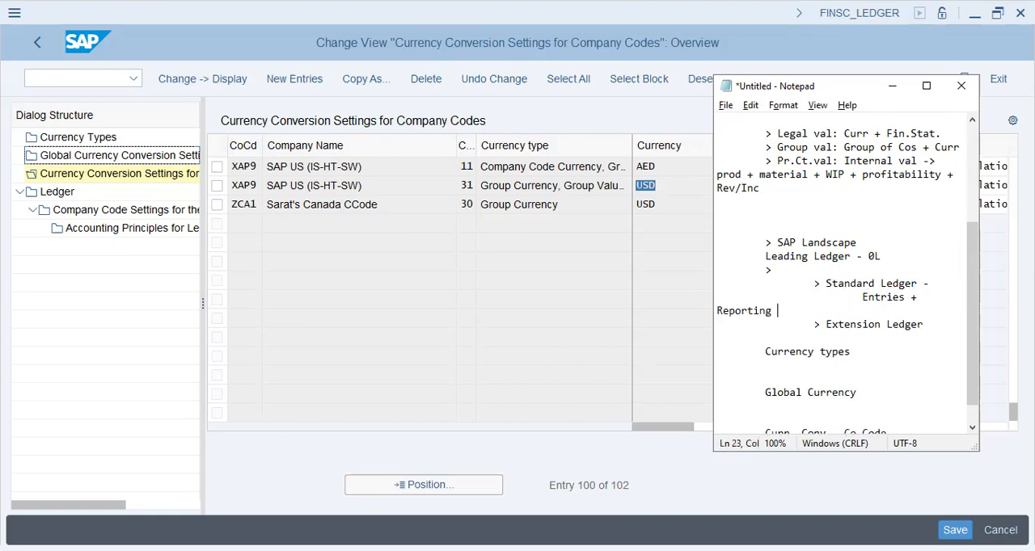
text( Curr + Acctg stand)
key(BackSpace)
key(BackSpace)
key(BackSpace)
text(d.)
drag(885, 256, 760, 256)
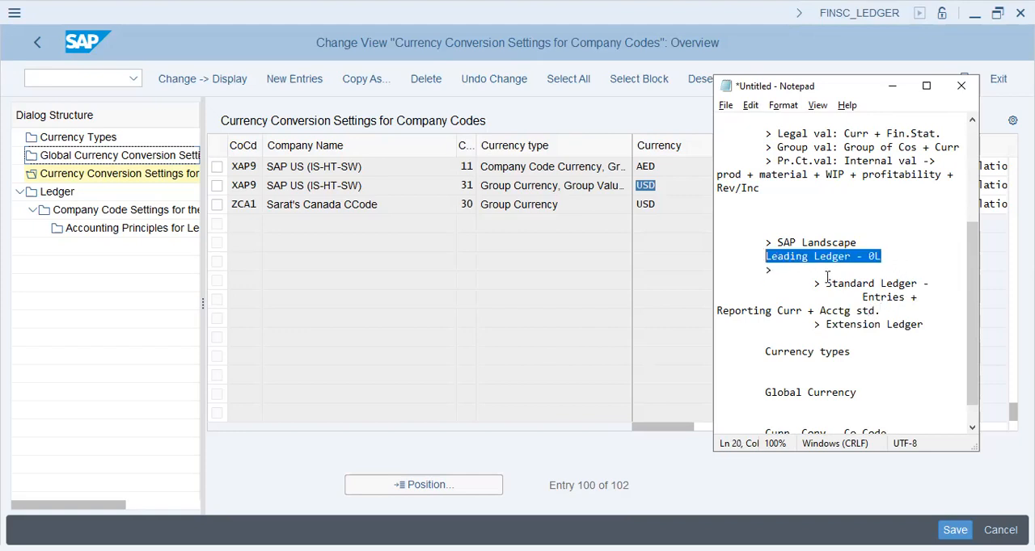
drag(936, 283, 823, 284)
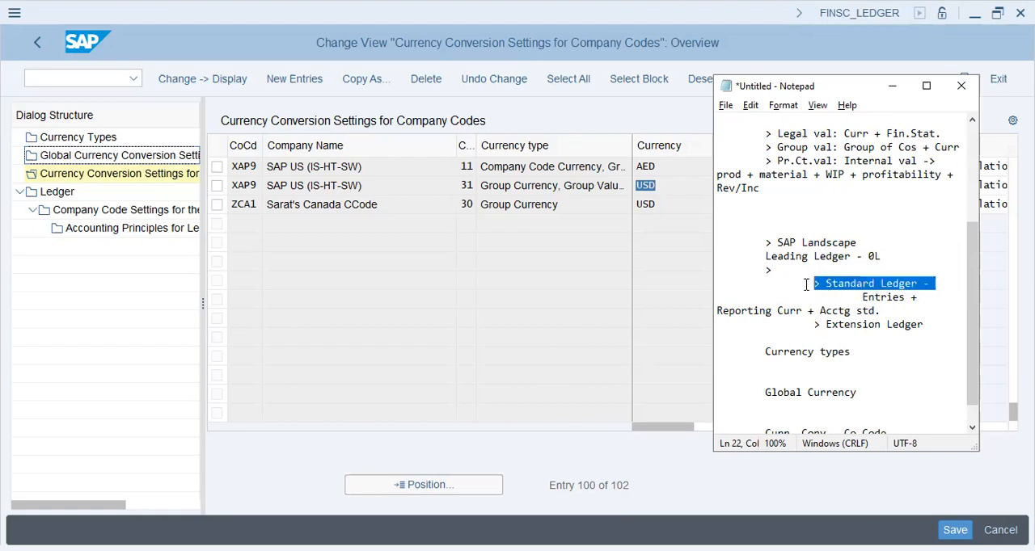
click(894, 310)
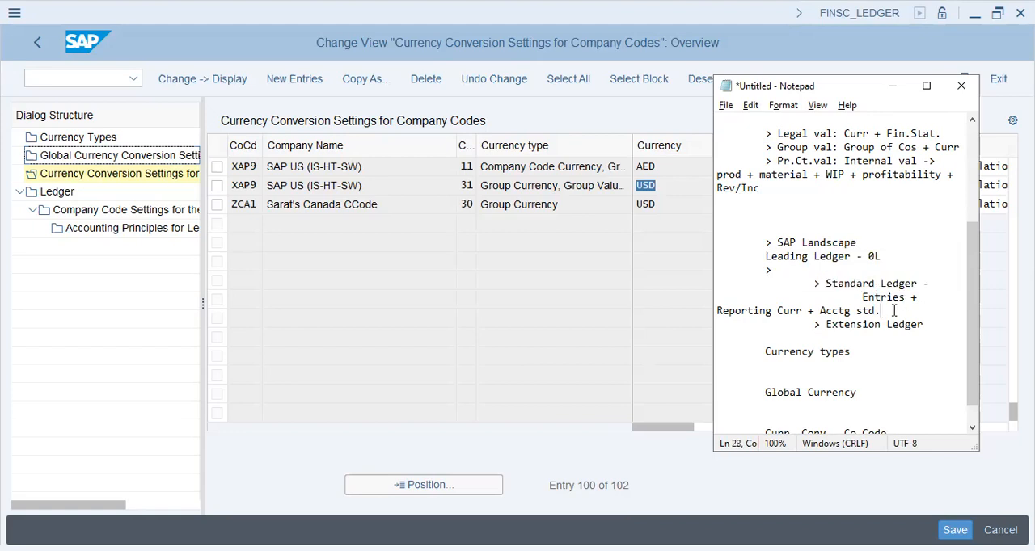
Align "Reporting Curr +" and "Acctg std." with "Entries +" beneath the "> Standard Ledger" item, each on its own row.
click(719, 312)
key(Tab)
key(Tab)
key(Tab)
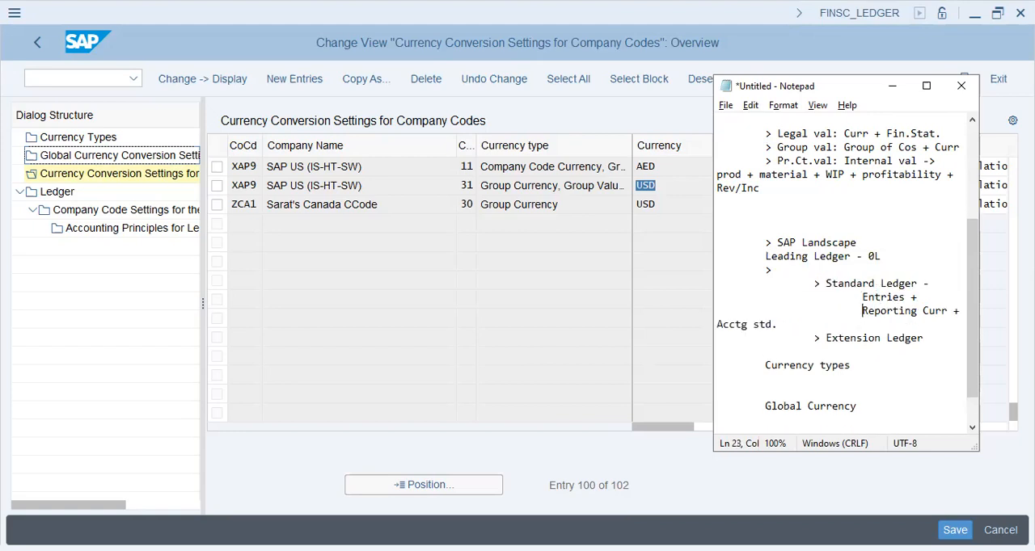
click(719, 324)
key(Tab)
key(Tab)
key(Tab)
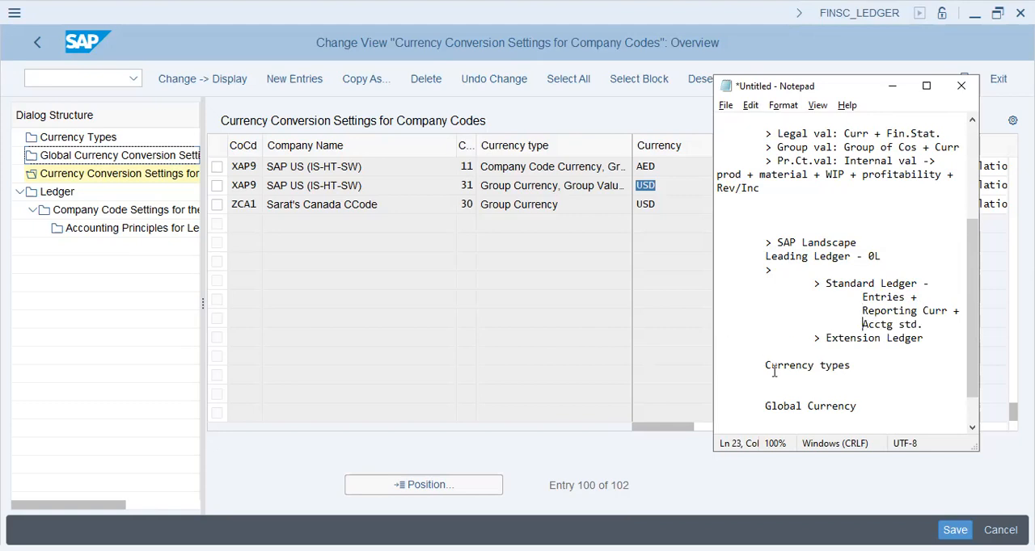
drag(938, 283, 813, 276)
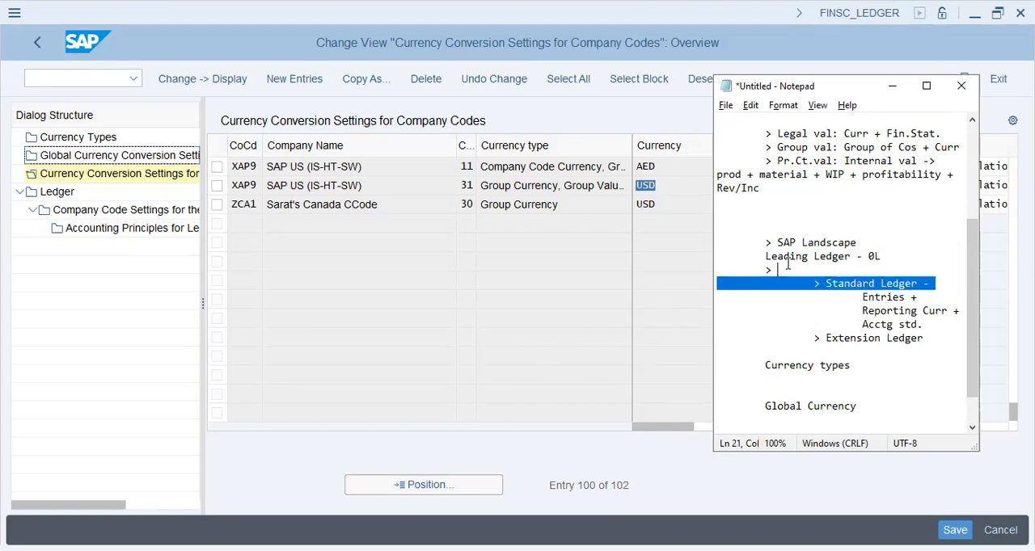
drag(763, 255, 885, 255)
drag(855, 297, 927, 330)
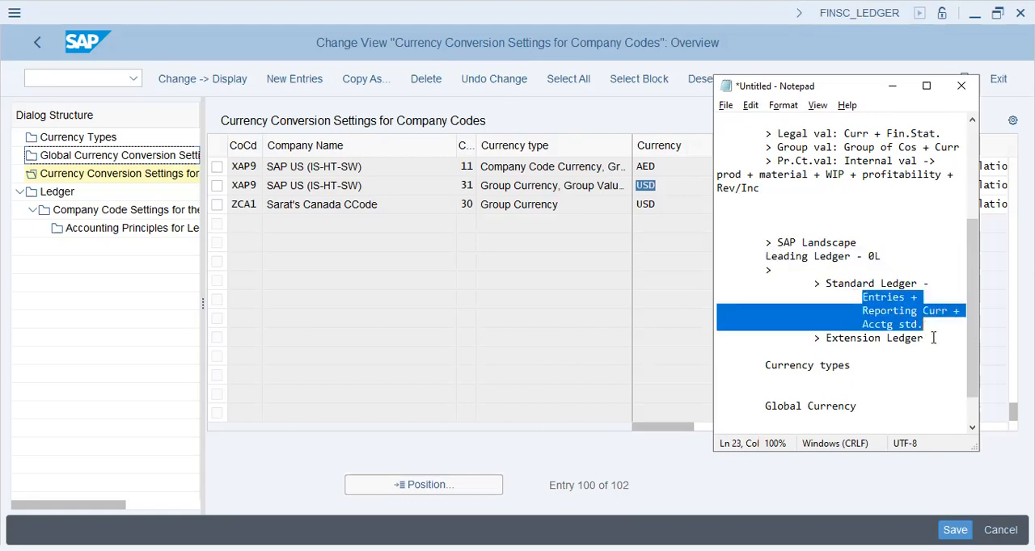
Add the indented note "Curr" beneath the "> Extension Ledger" item.
click(934, 340)
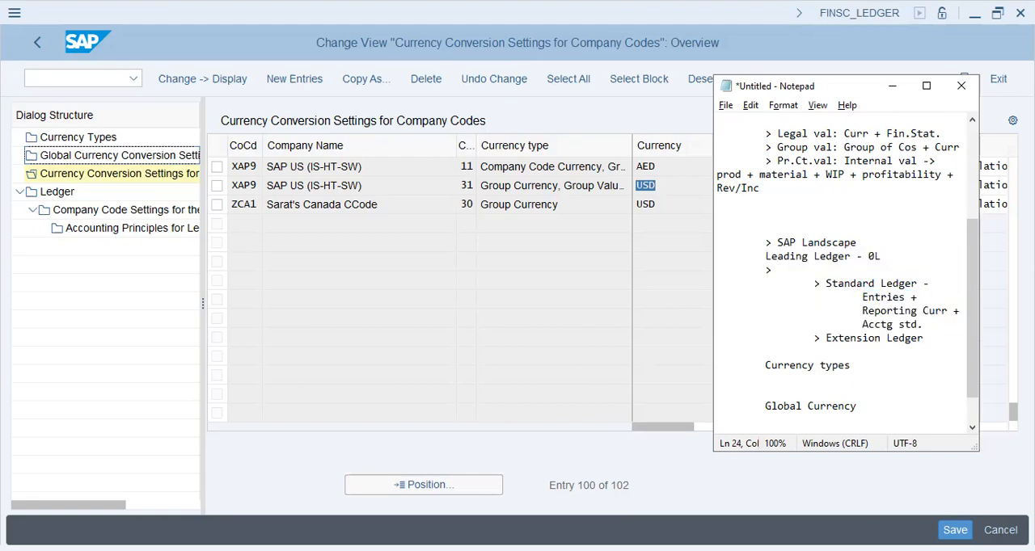
key(Return)
key(Tab)
key(Tab)
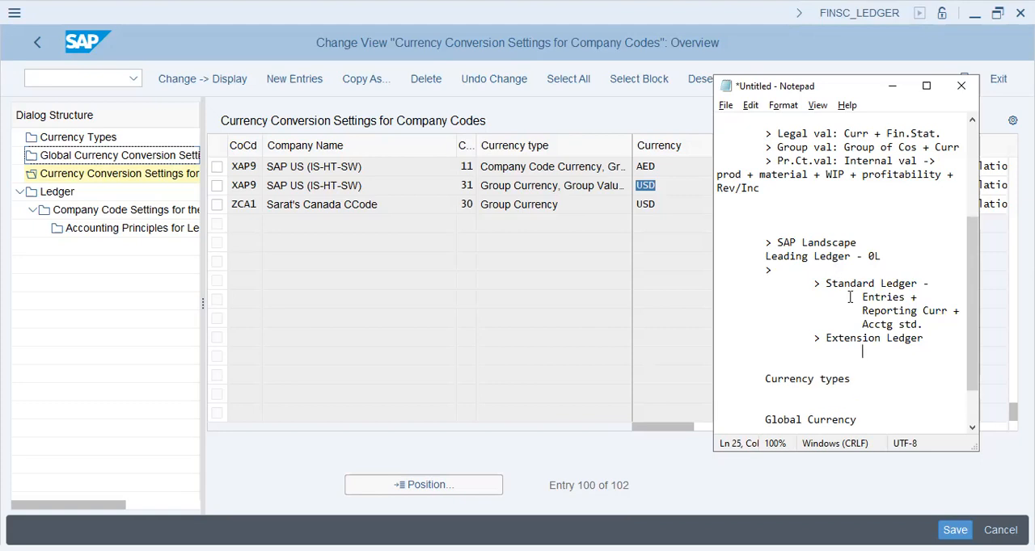
click(883, 253)
drag(882, 256, 759, 260)
click(873, 352)
text(Curr)
Add the indented note "Group Reporting" below "Curr" under the extension ledger.
key(Return)
key(Tab)
key(Tab)
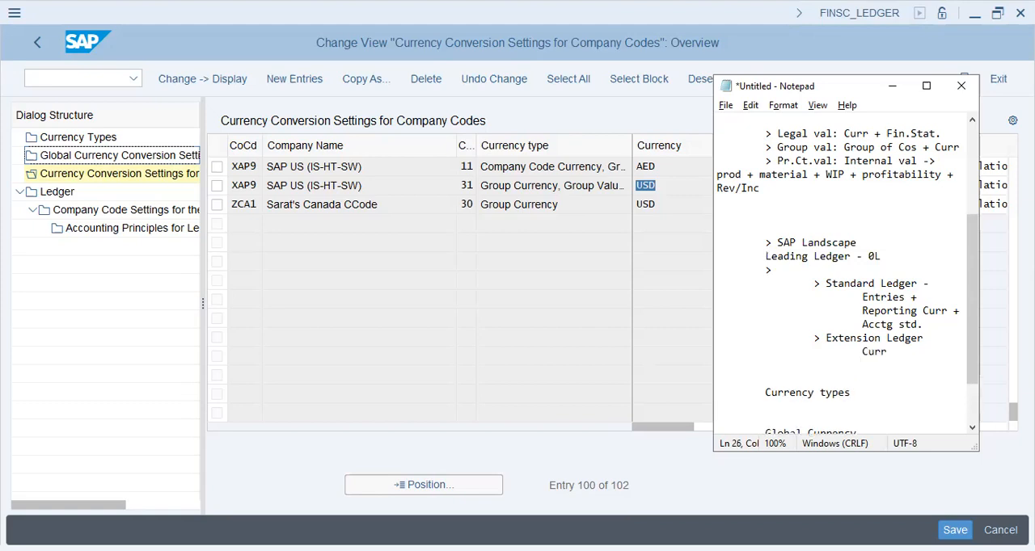
text(Group Repot)
key(BackSpace)
text(rting)
Add the indented note "Tax Reporting" below "Group Reporting" and end it with a line break.
key(Return)
key(Tab)
key(Tab)
key(Tab)
text(Tax Reporting)
key(Return)
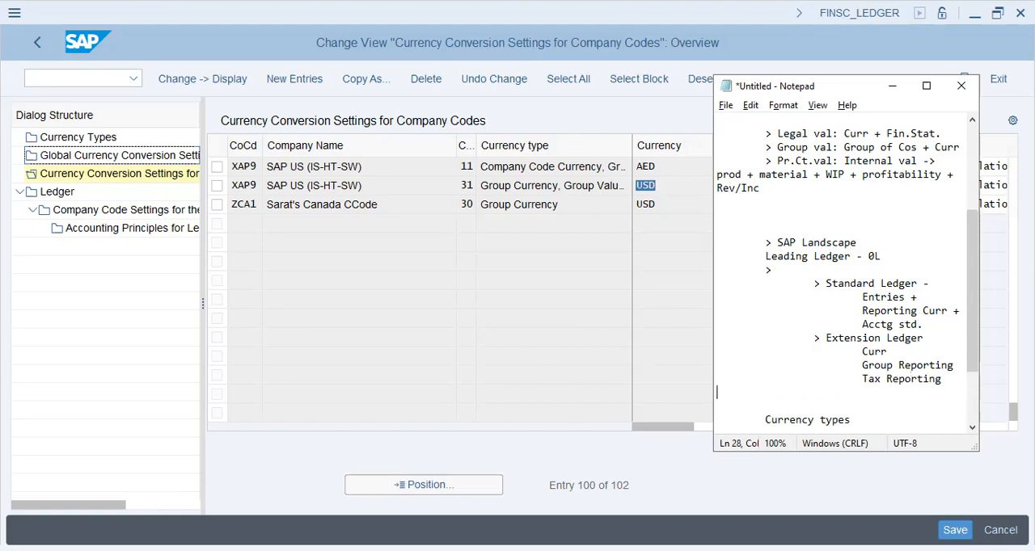
Add the lines "Co.Code", "Pr. Ctrs" and "Group level" below the "Currency types" heading.
scroll(836, 356, down, 3)
click(837, 350)
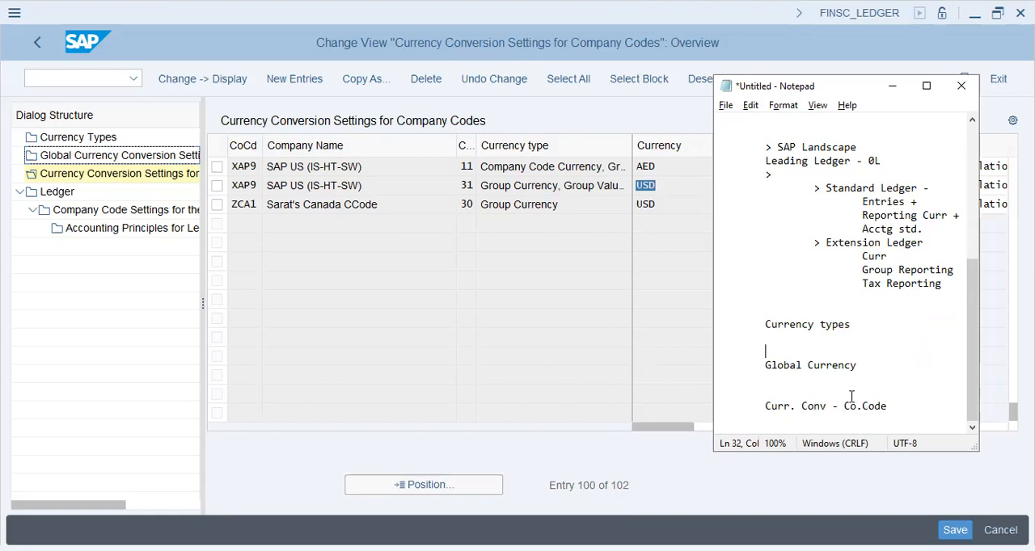
text(Co.Code)
key(Return)
text(Profi)
key(BackSpace)
key(BackSpace)
key(BackSpace)
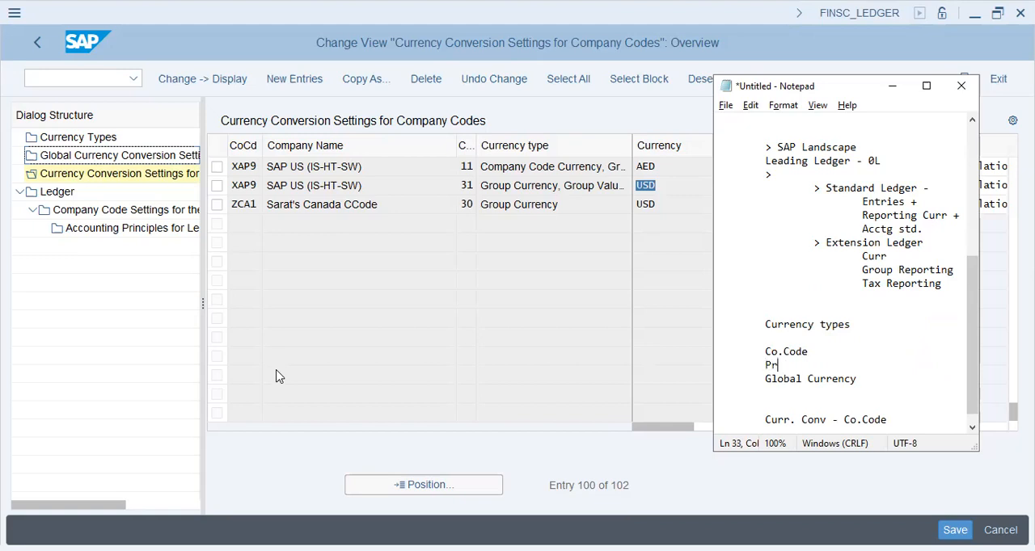
text(. Ctrs)
key(Return)
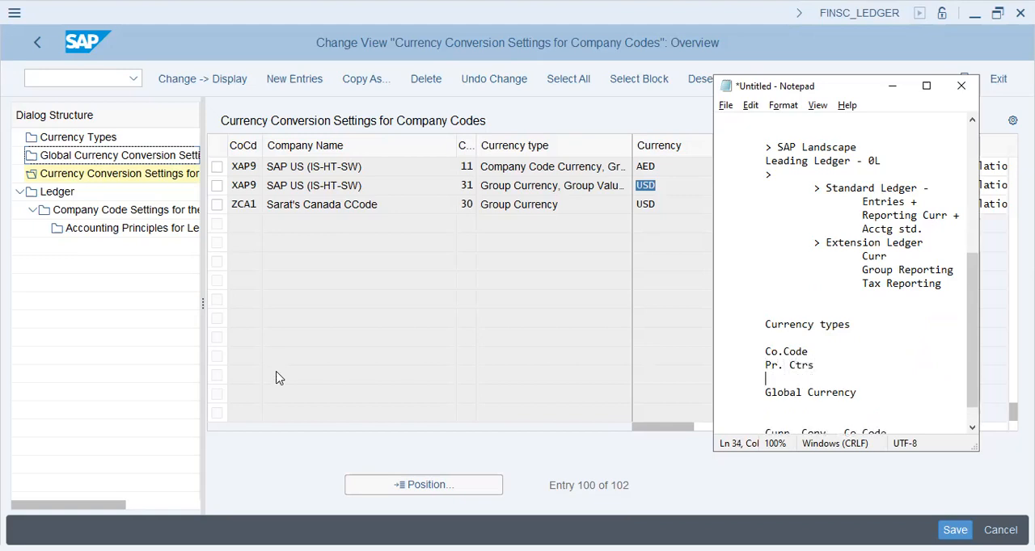
text(Group level)
key(Return)
Insert the line "Controlling Area" above "Pr. Ctrs" and indent "Pr. Ctrs" beneath it.
key(Up)
key(Up)
key(Up)
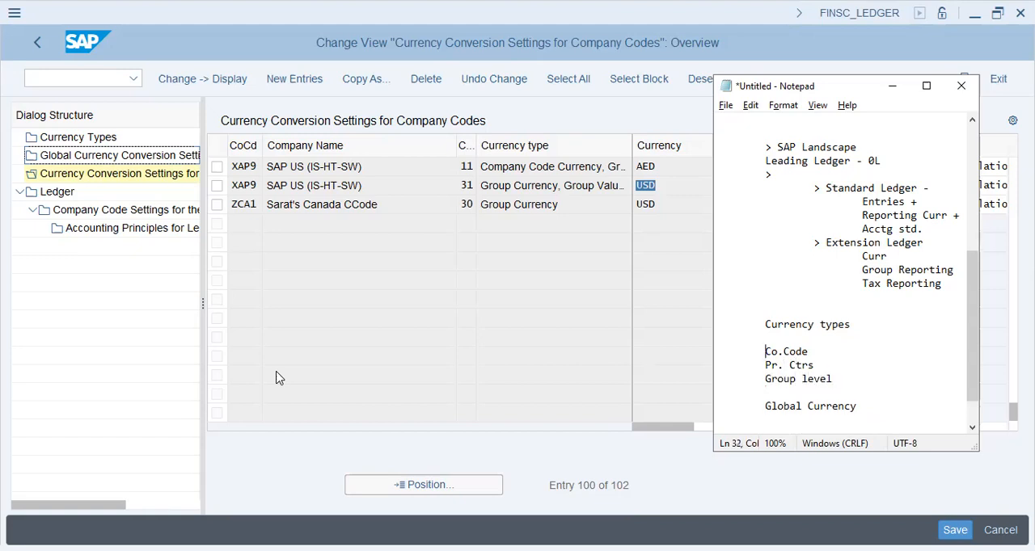
key(Down)
key(Down)
text(Controlling Area)
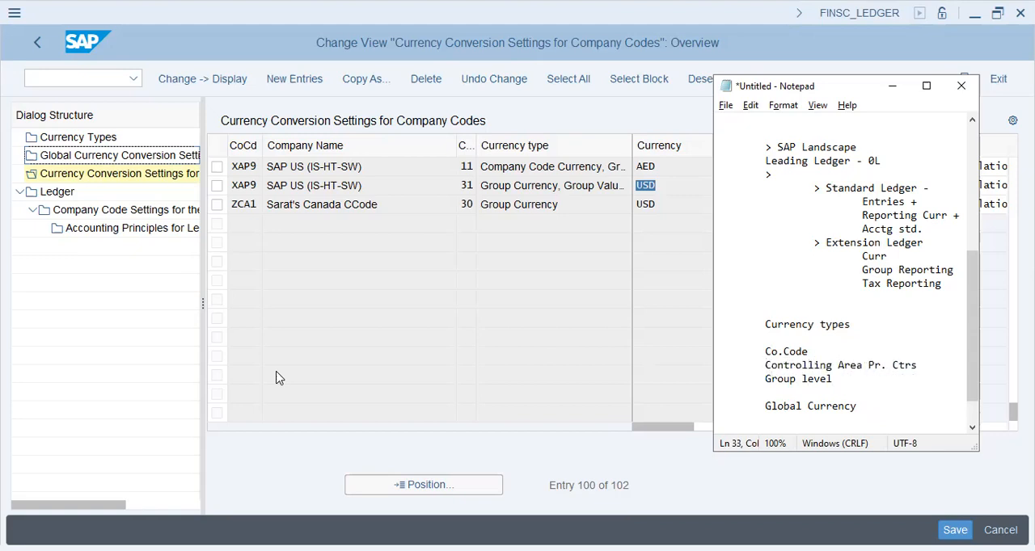
key(Return)
key(Tab)
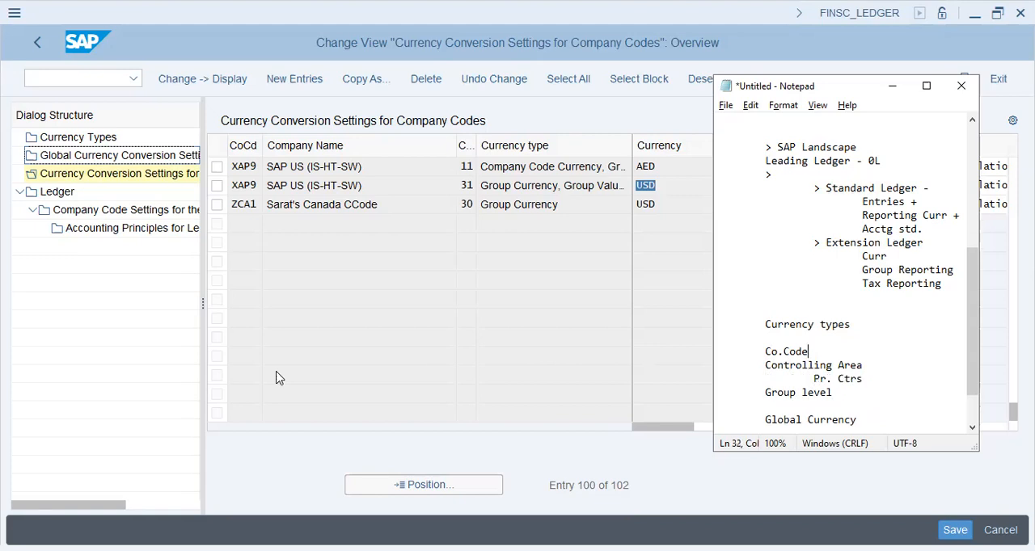
Append "- Curr" to the "Co.Code", "Controlling Area", "Pr. Ctrs" and "Group level" lines.
text(- Curr)
key(Down)
text(Curr - Curr- Curr)
key(Up)
key(Up)
key(Up)
key(Home)
key(Down)
key(Down)
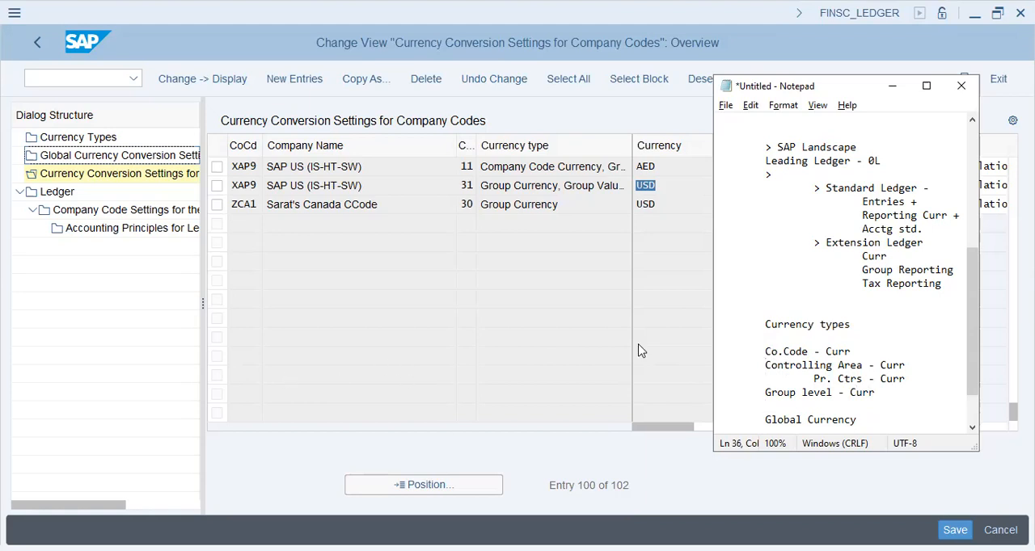
scroll(839, 307, down, 2)
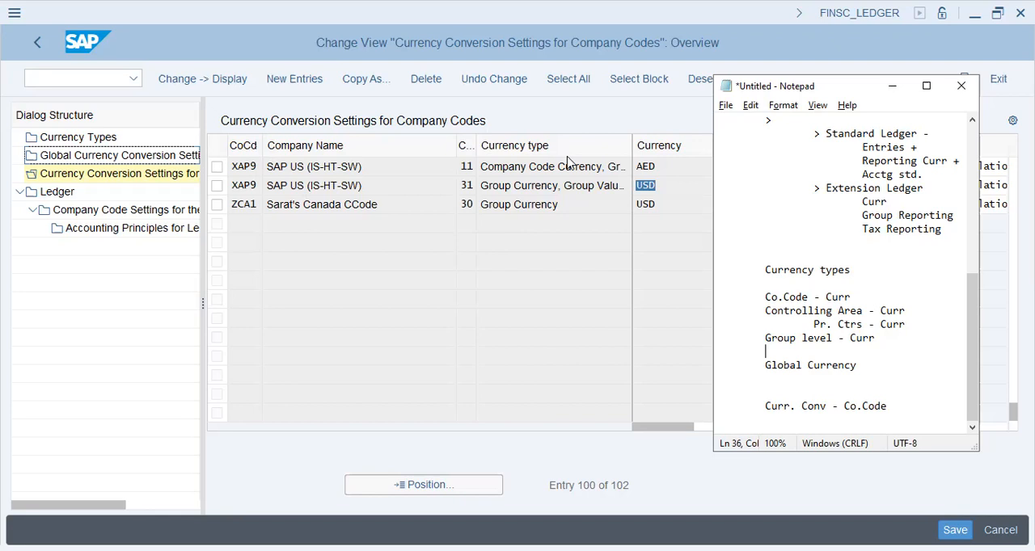
click(635, 243)
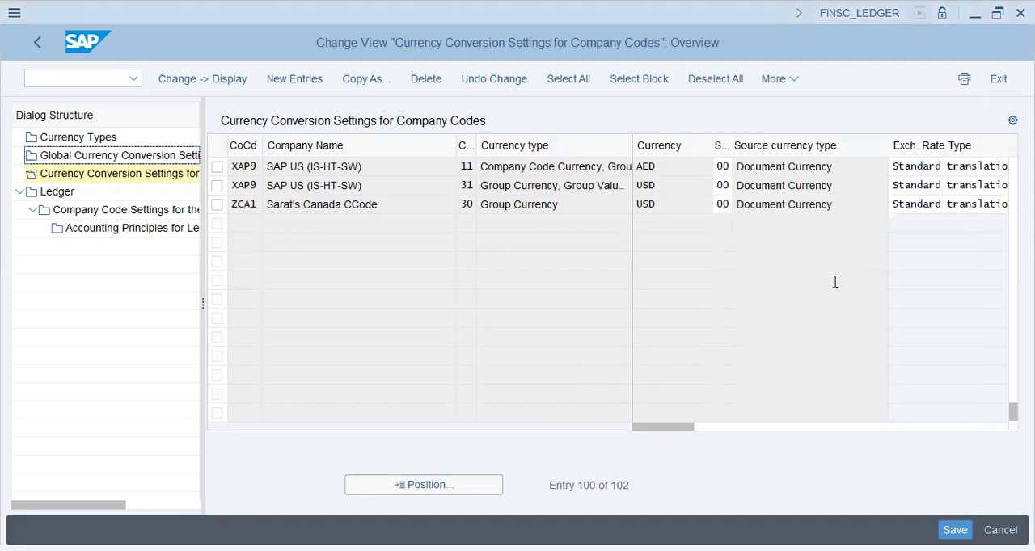
key(alt+Tab)
scroll(841, 322, up, 5)
scroll(840, 321, down, 4)
scroll(832, 316, up, 7)
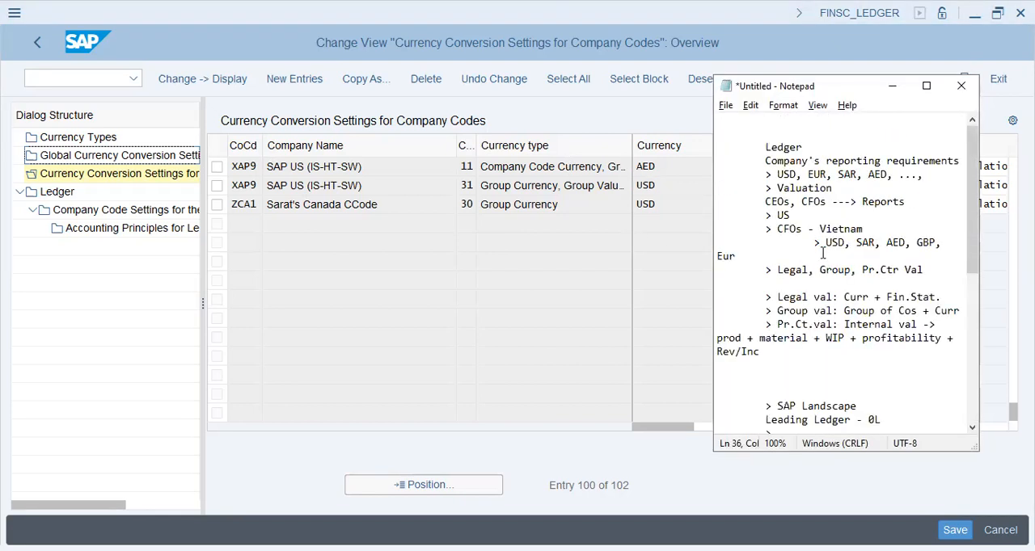
Add the note "> Available to All Co.Code" directly below the "Global Currency" heading.
scroll(810, 306, down, 8)
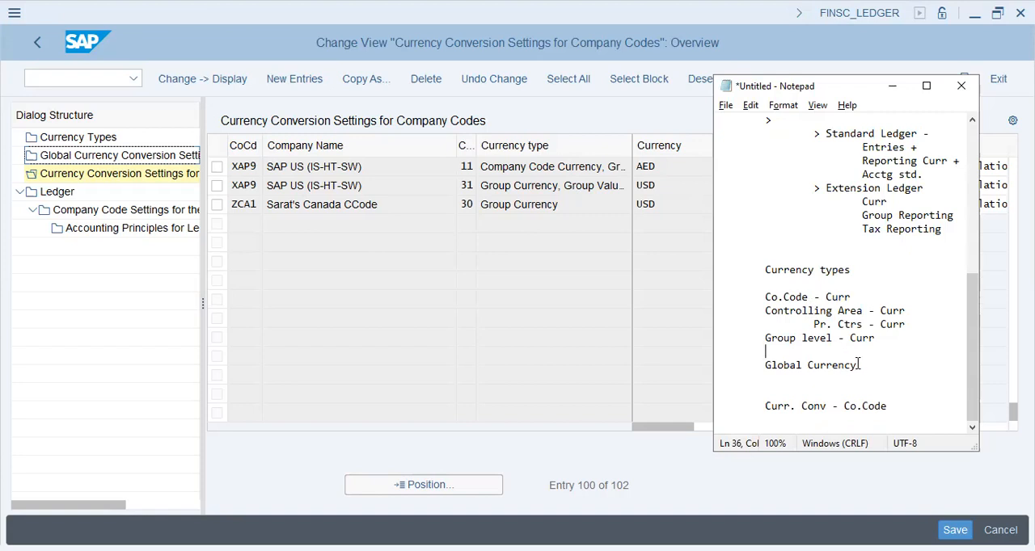
click(839, 388)
text(_)
text(> AVa)
key(BackSpace)
key(BackSpace)
text(vailable to All Co.Code)
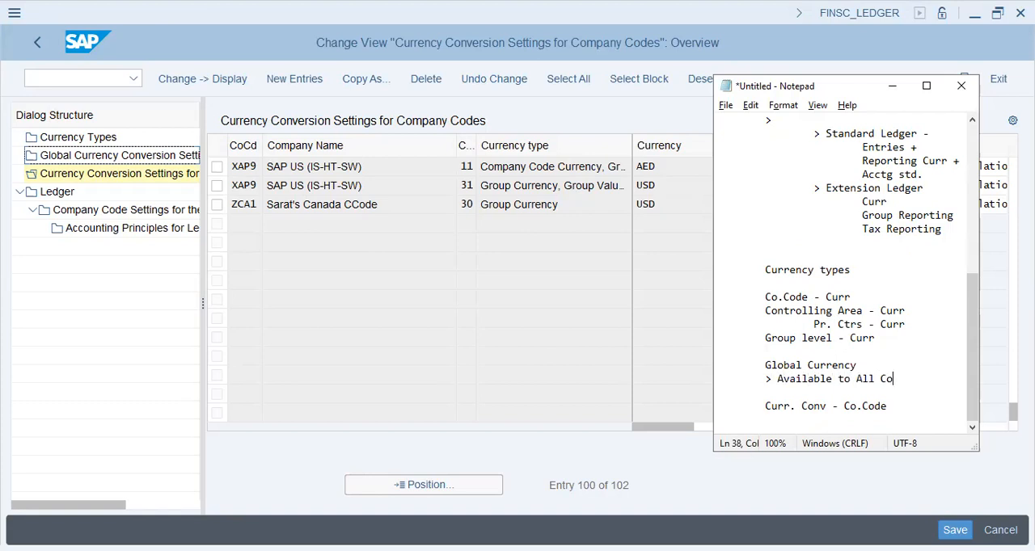
Add the line "> Uni. Curr + Diff Val." below "> Available to All Co.Code" and end it with a line break.
key(Return)
text(> )
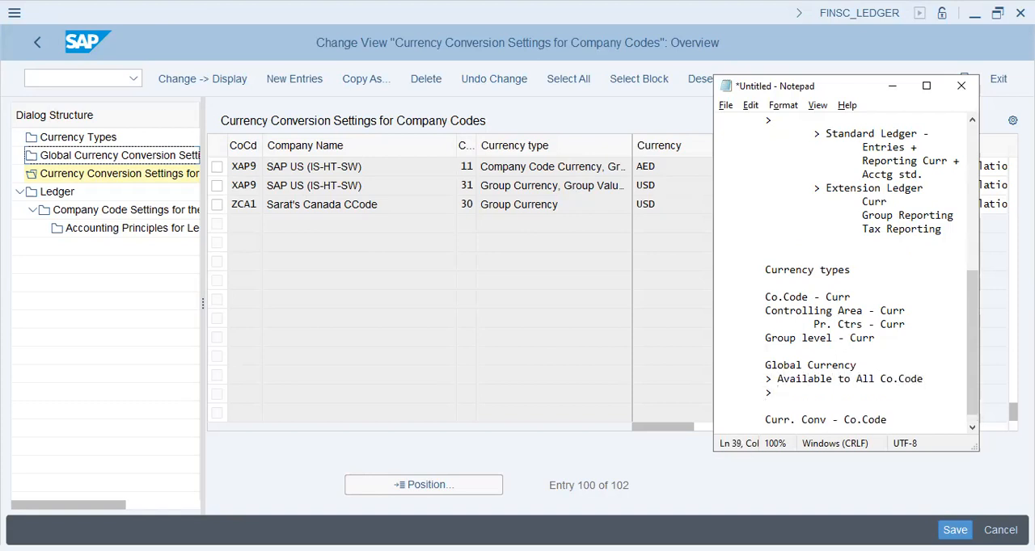
text(Uni. Curr + Diff Val.)
key(Return)
scroll(800, 355, down, 1)
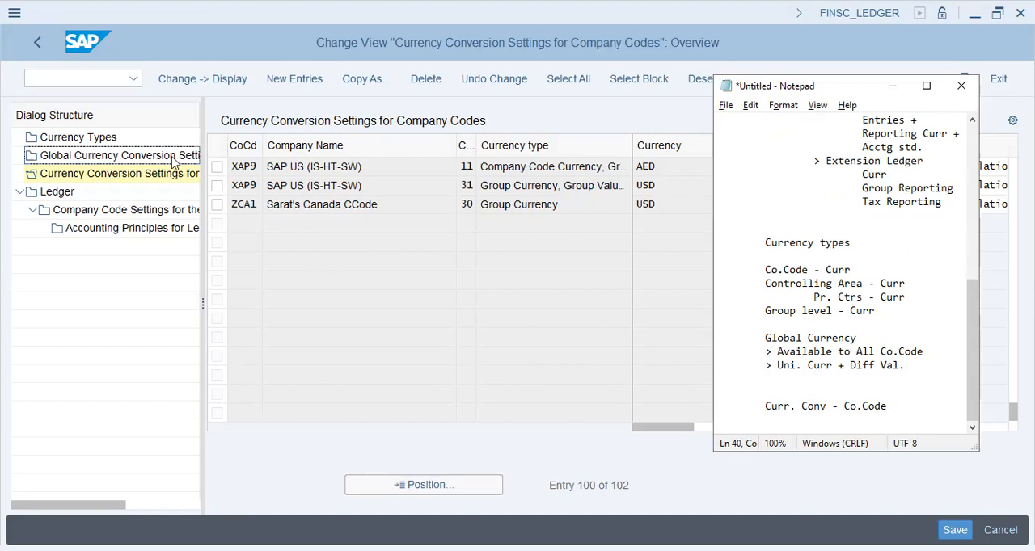
Open Global Currency Conversion Settings in SAP, dismiss the consistency messages, and examine the listed currency types.
click(447, 278)
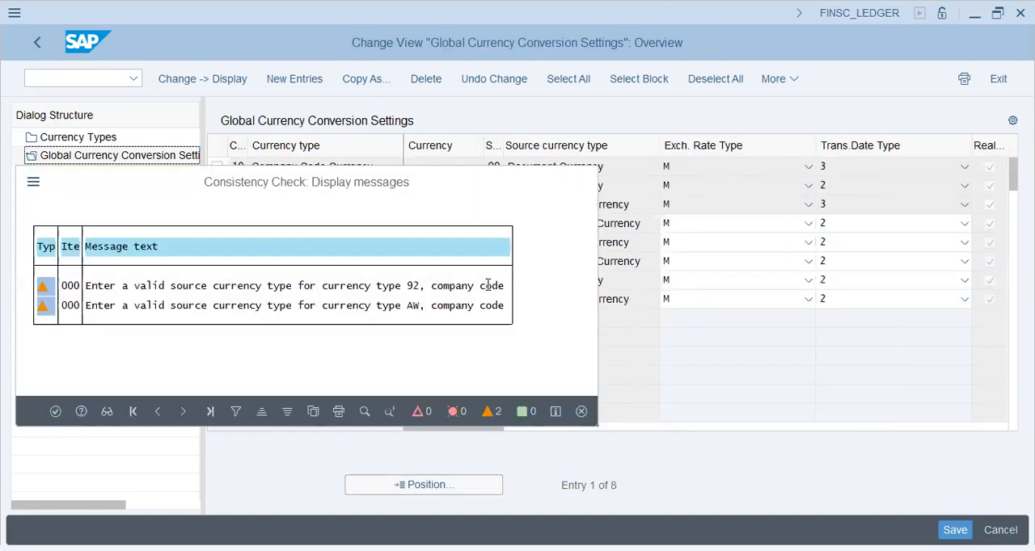
key(Return)
click(572, 190)
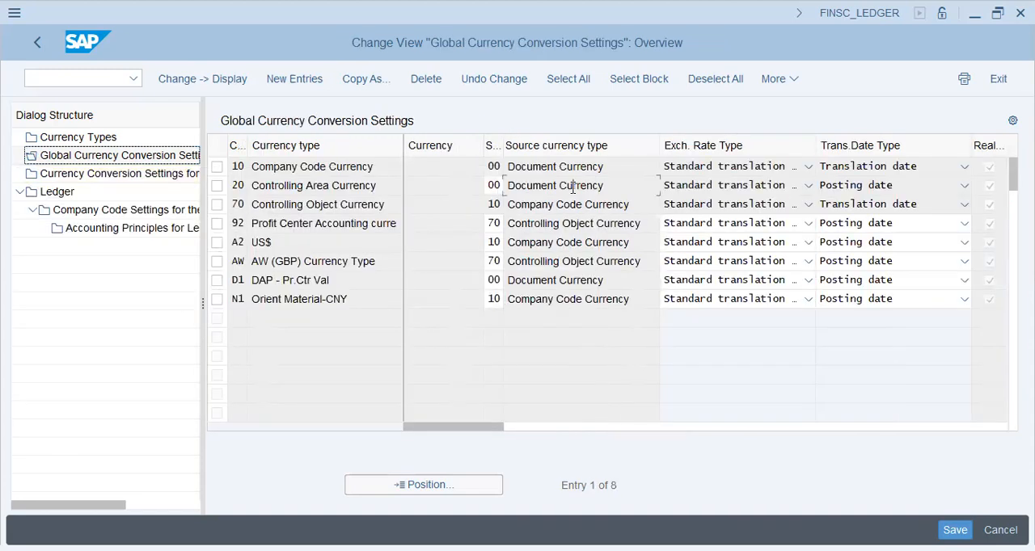
drag(572, 423, 307, 432)
click(328, 168)
click(314, 186)
click(325, 225)
click(326, 299)
Switch to Notepad and add the line "> Co.Codes" below "> Uni. Curr + Diff Val.".
key(alt+Tab)
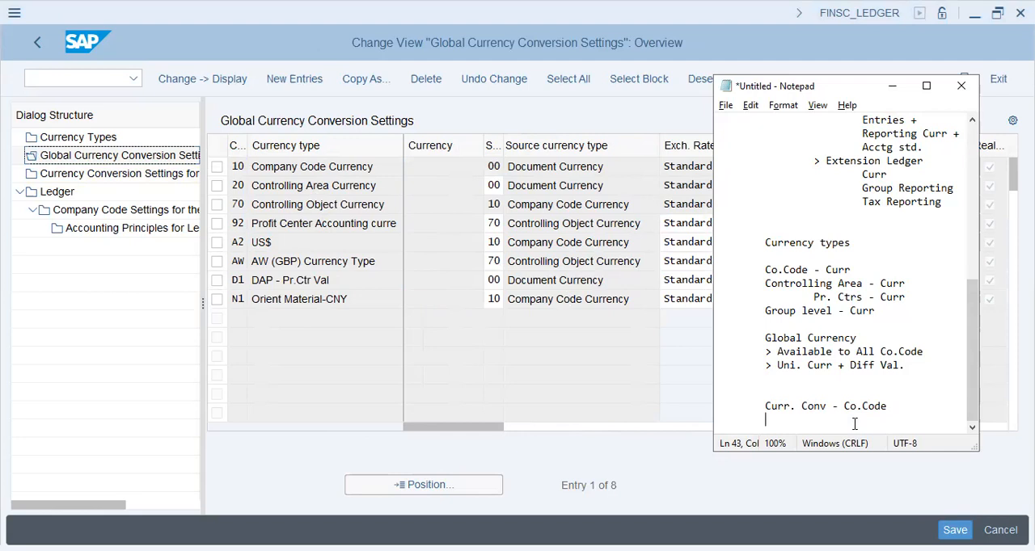
key(Up)
key(Up)
key(Up)
text(>)
key(alt+Tab)
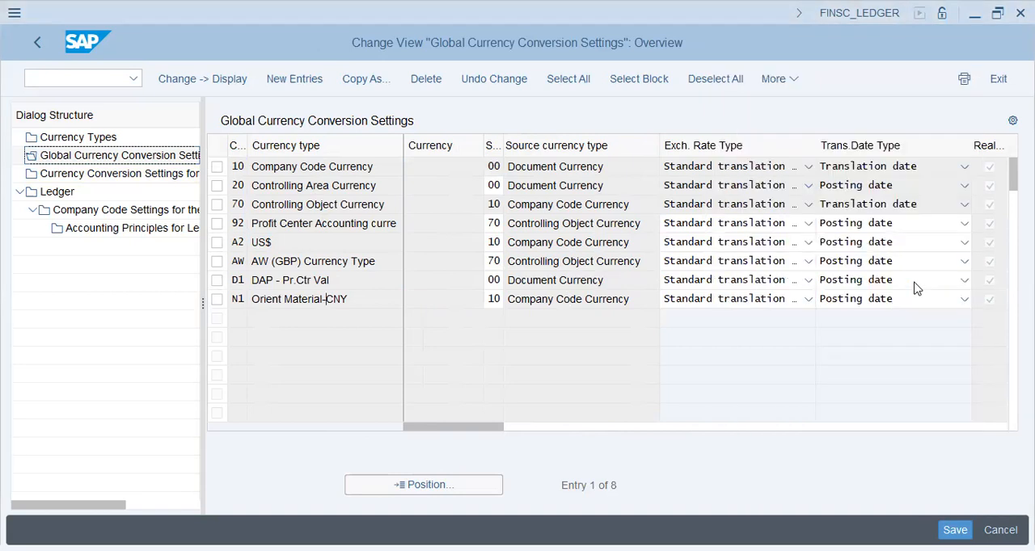
key(alt+Tab)
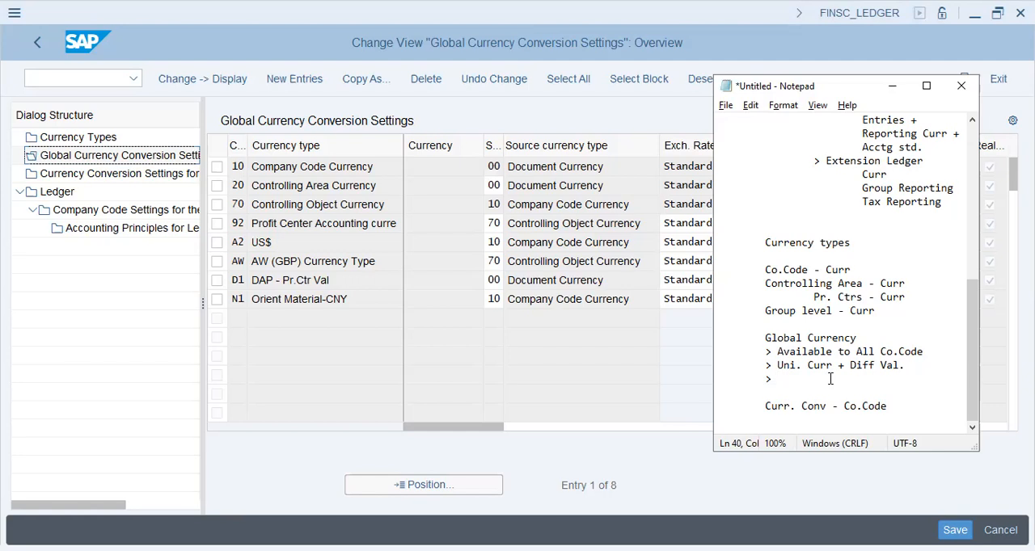
text(Co.Codes)
Switch to SAP and examine the source currency type and remaining global conversion settings for Company Code Currency.
click(605, 326)
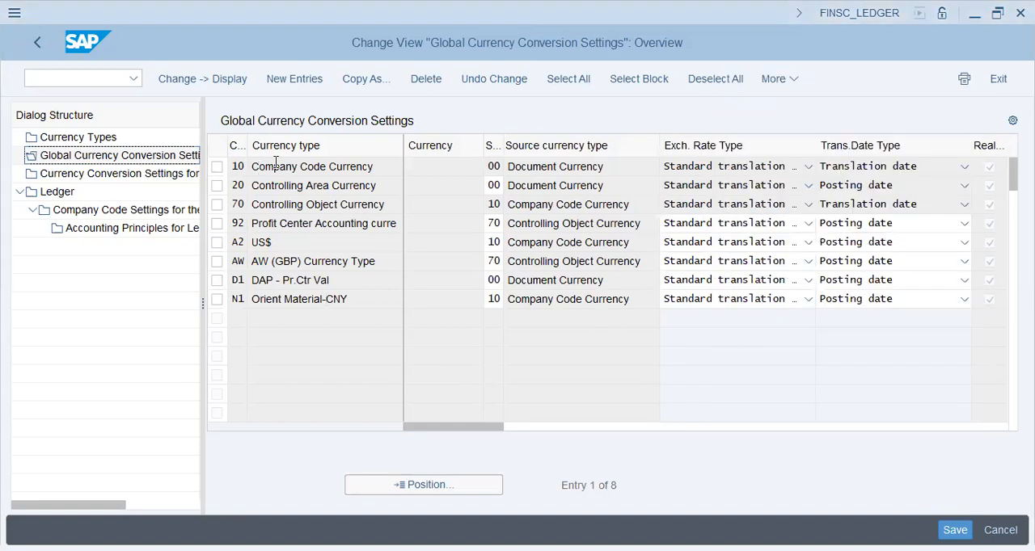
double_click(591, 167)
click(622, 167)
drag(490, 427, 755, 393)
drag(539, 390, 392, 388)
Open Currency Conversion Settings for Company Codes, dismiss the consistency messages, and compare the currency types and currencies of the two XAP9 entries.
double_click(132, 227)
double_click(99, 175)
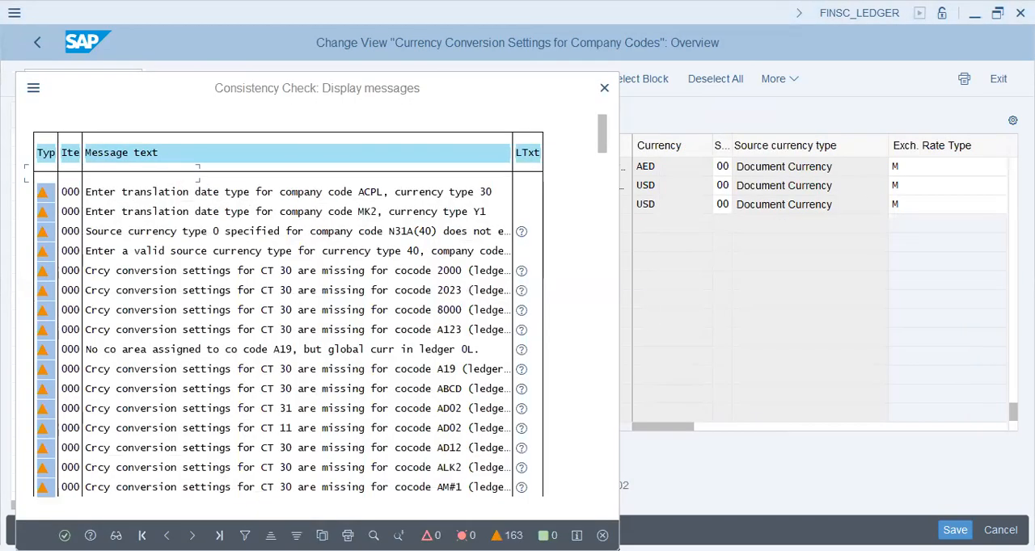
key(Return)
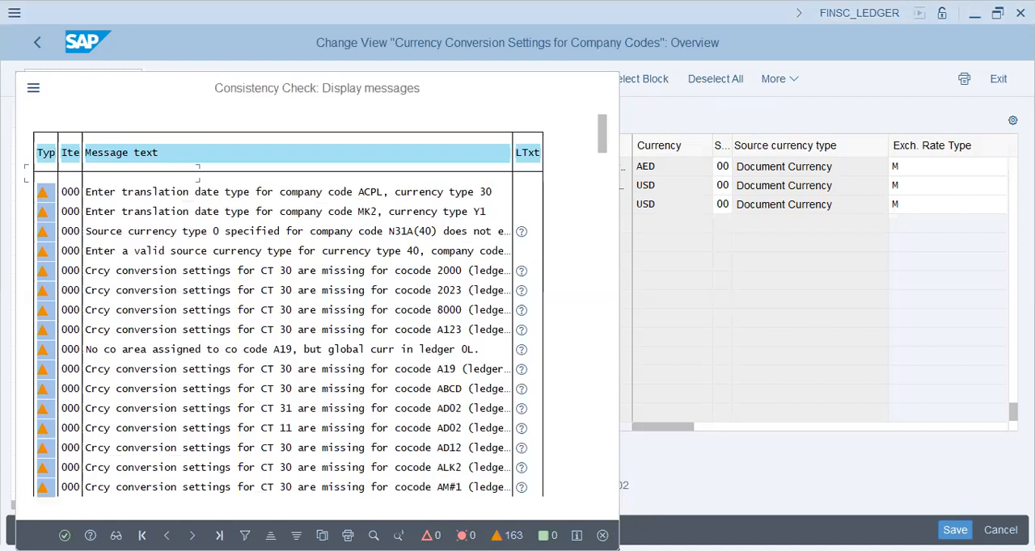
key(alt+Tab)
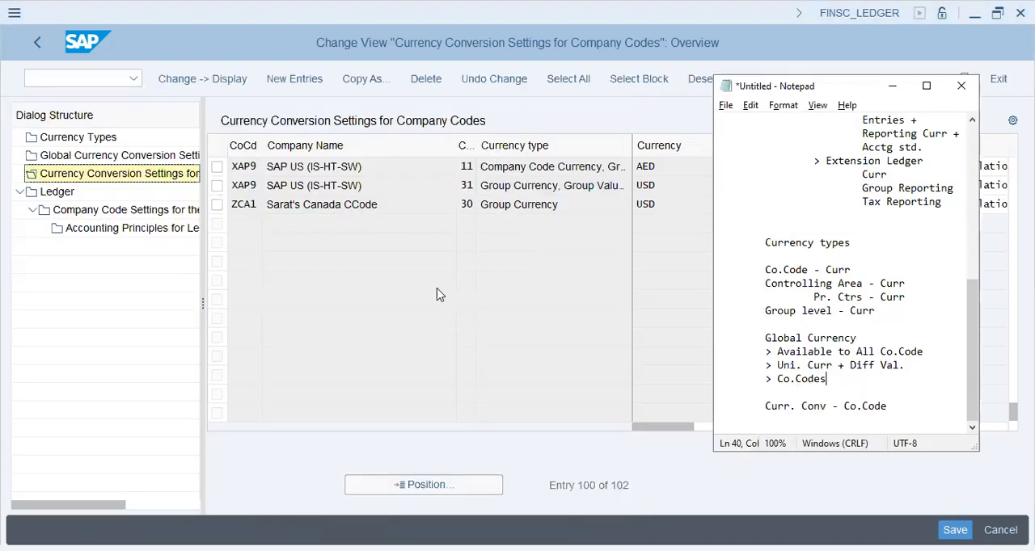
click(419, 170)
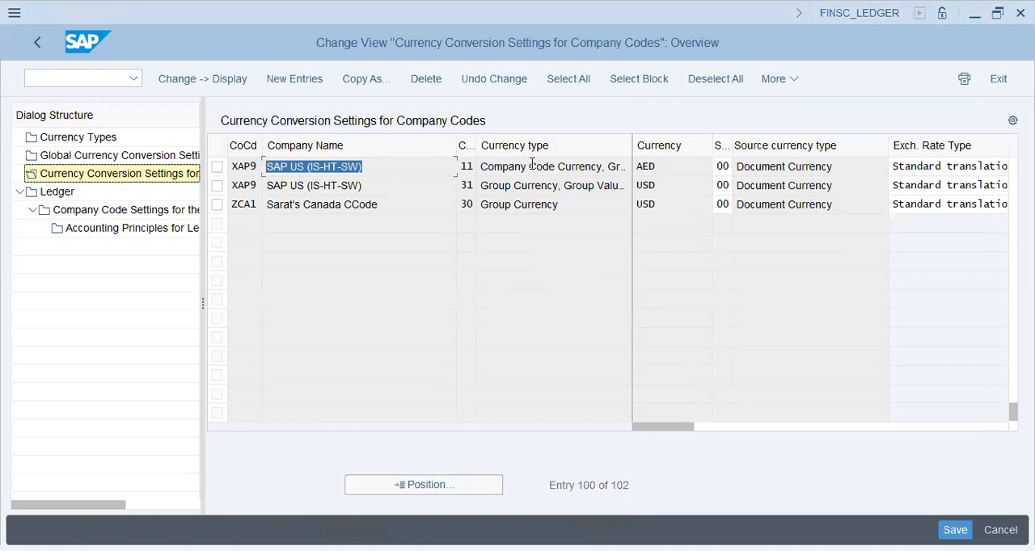
click(637, 166)
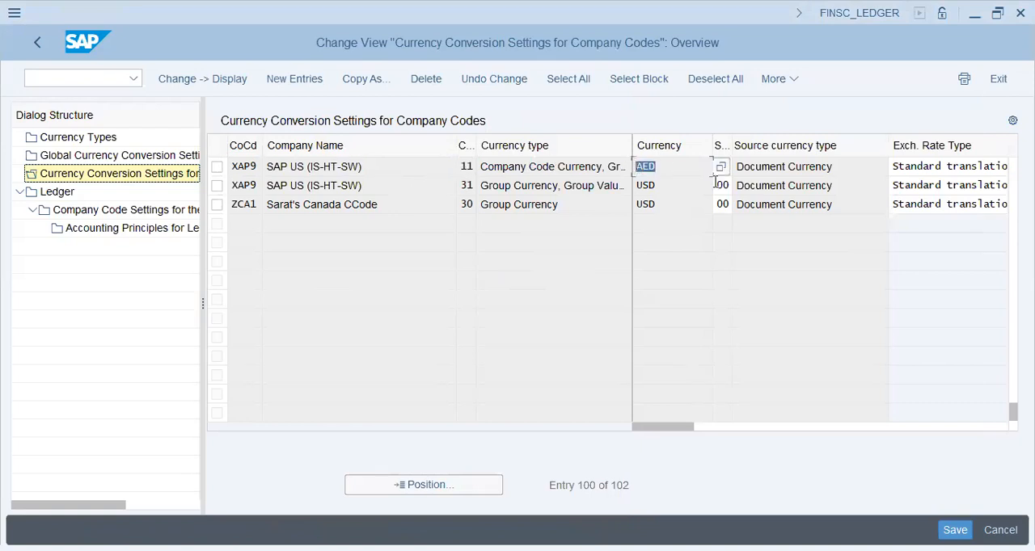
key(Down)
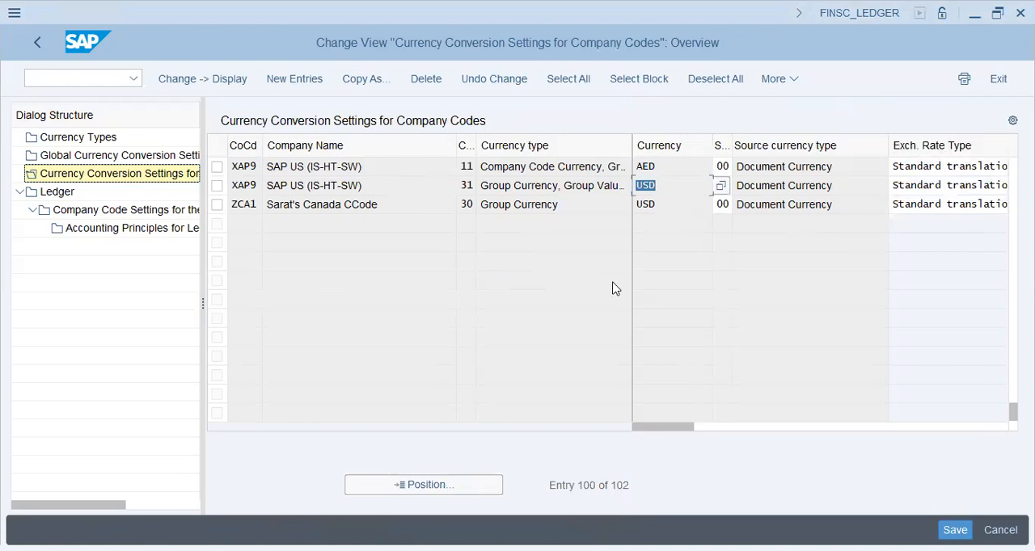
click(515, 181)
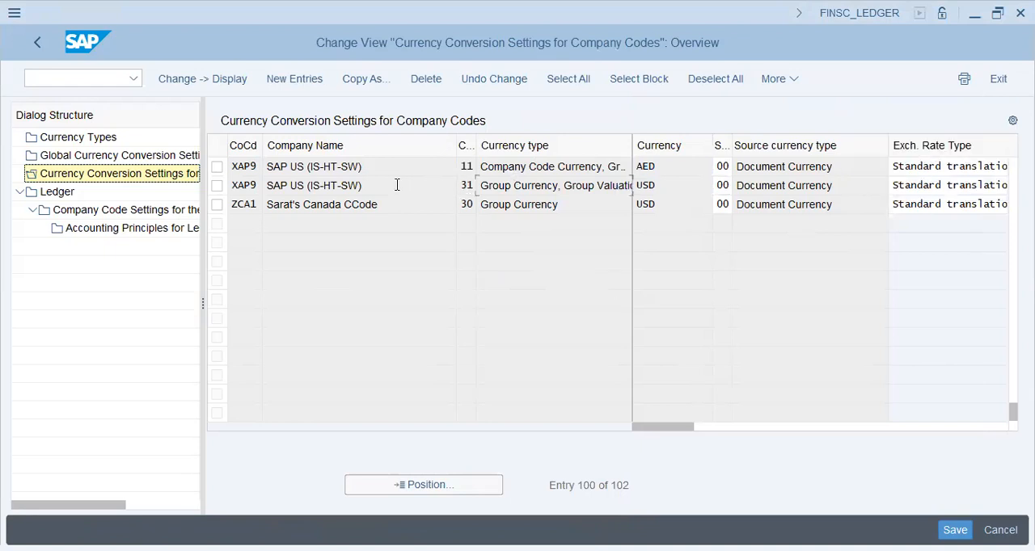
drag(372, 164, 264, 167)
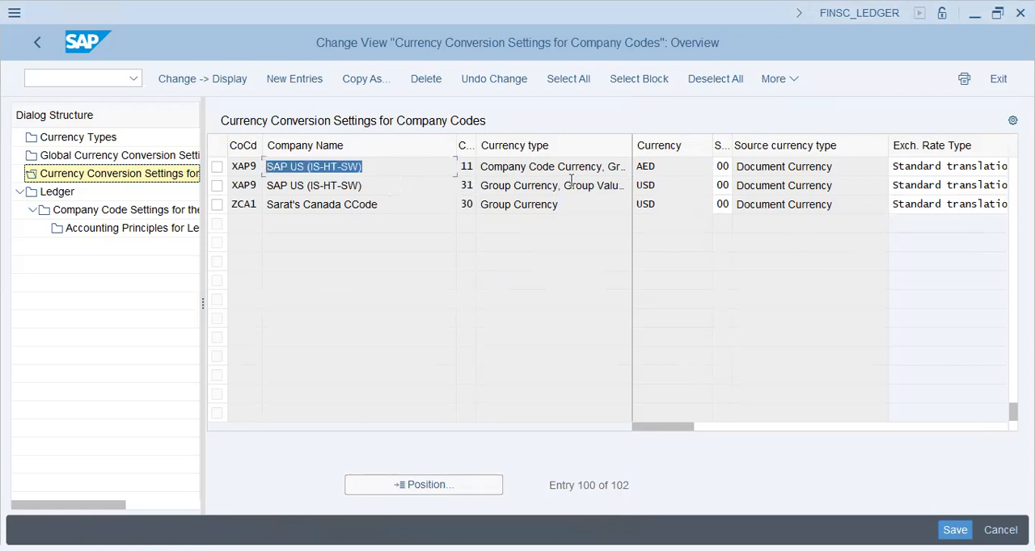
click(316, 185)
click(651, 165)
click(675, 188)
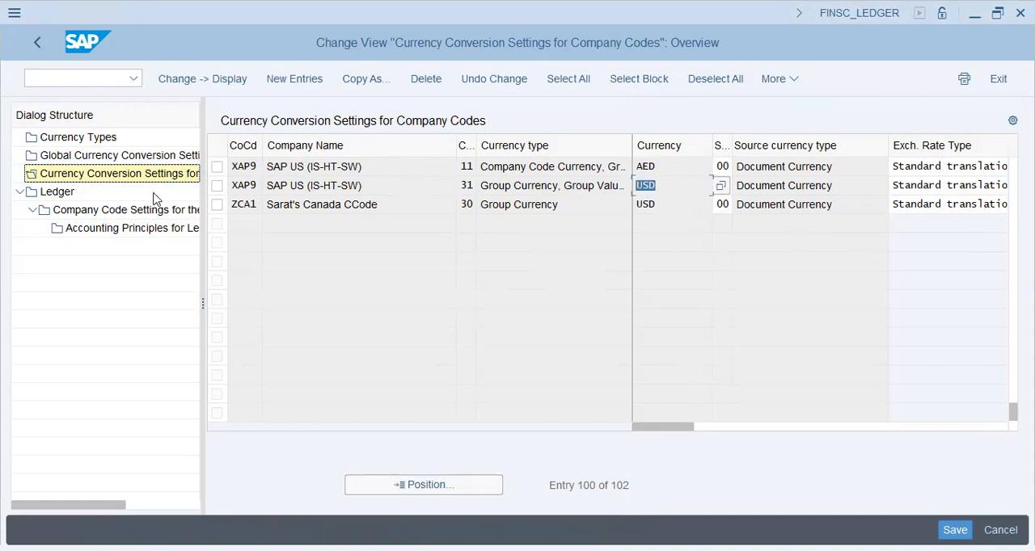
Open the Ledger overview, select leading ledger 0L, and open its Company Code Settings.
click(67, 193)
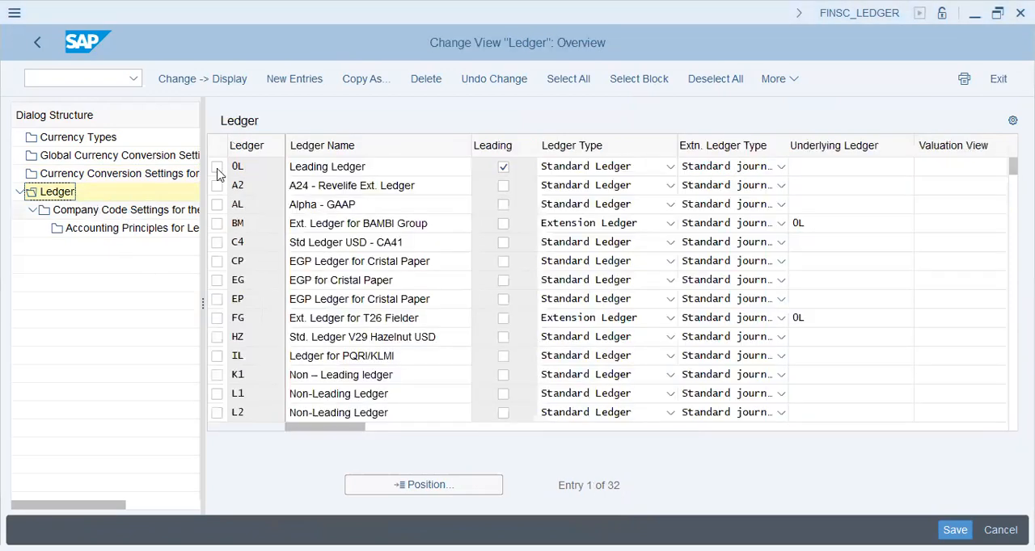
click(216, 167)
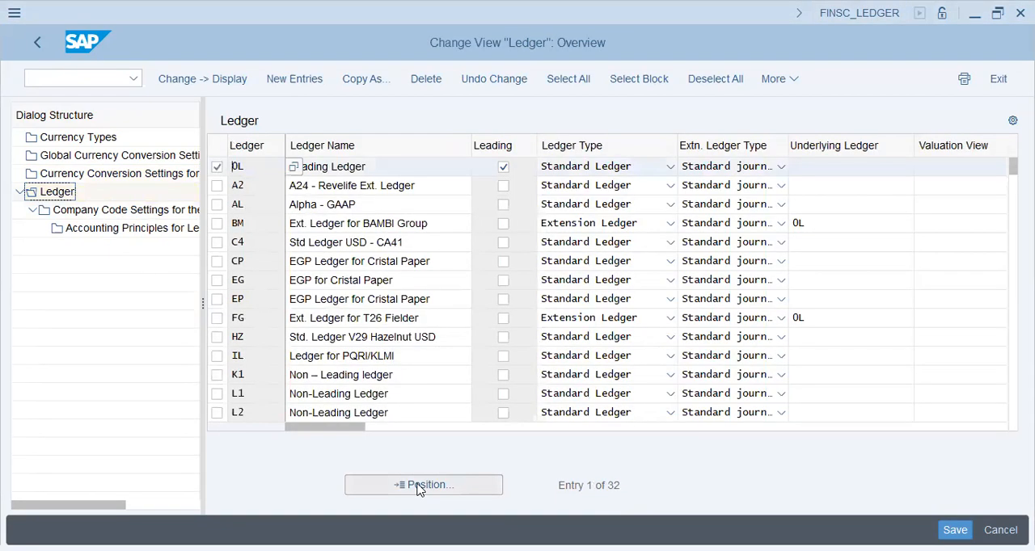
click(110, 213)
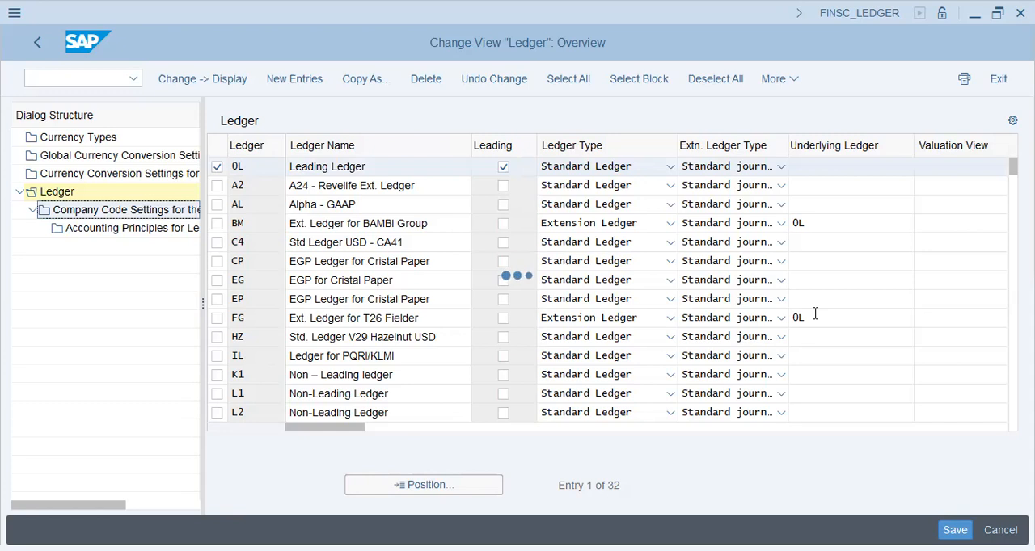
Switch to Notepad and add the line "> Explicitly - Curr at Co.Code" below "Curr. Conv - Co.Code".
key(alt+Tab)
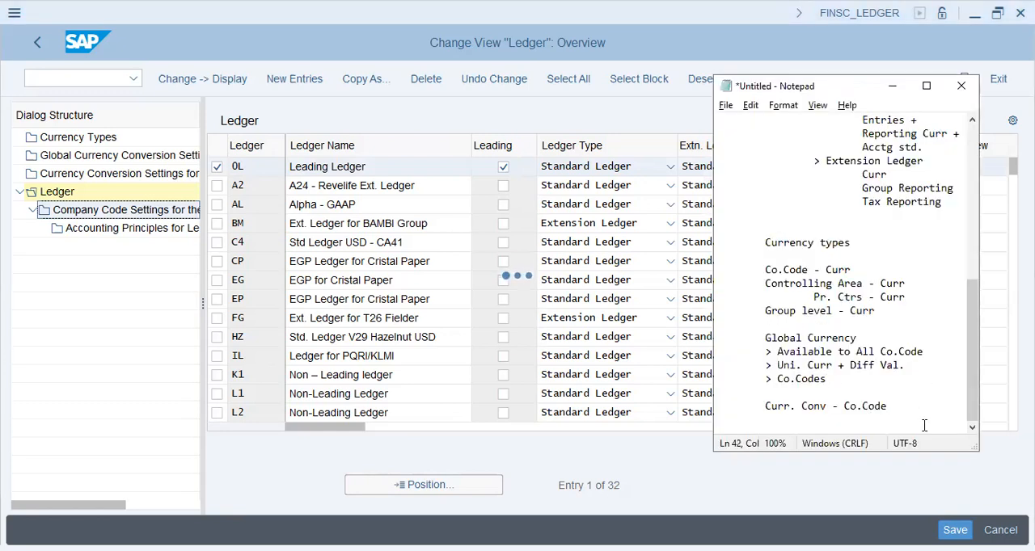
key(Return)
text(> Explicitl)
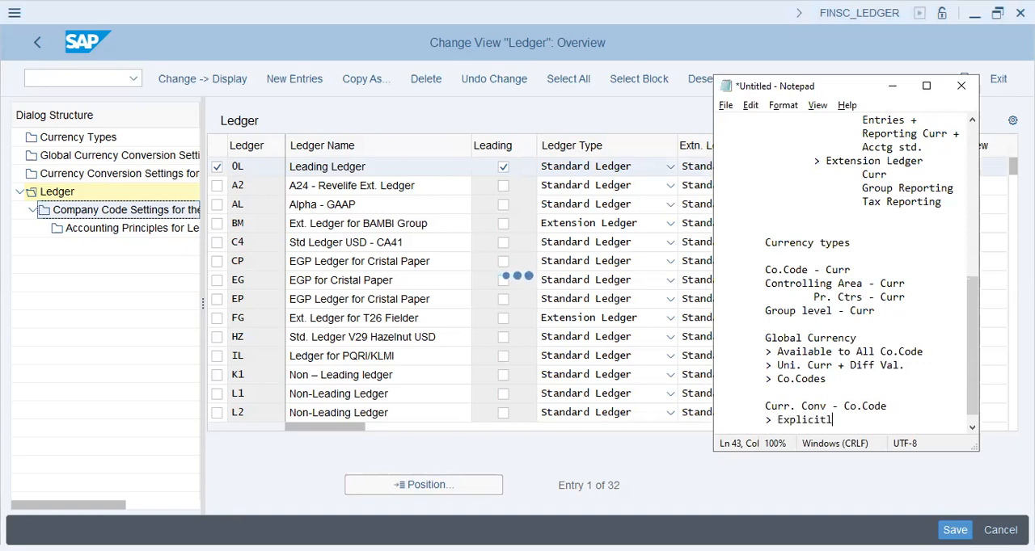
text(y - Curr at Co.Code)
key(Return)
key(Return)
key(Return)
Add a dashed separator line below the currency conversion notes, followed by a blank line.
text(-)
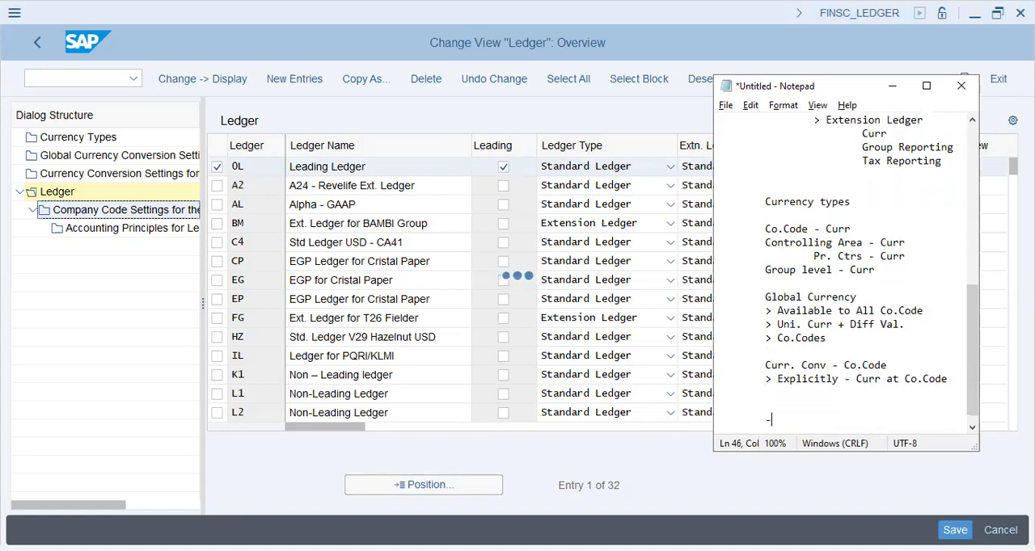
text(------------)
key(Return)
key(Return)
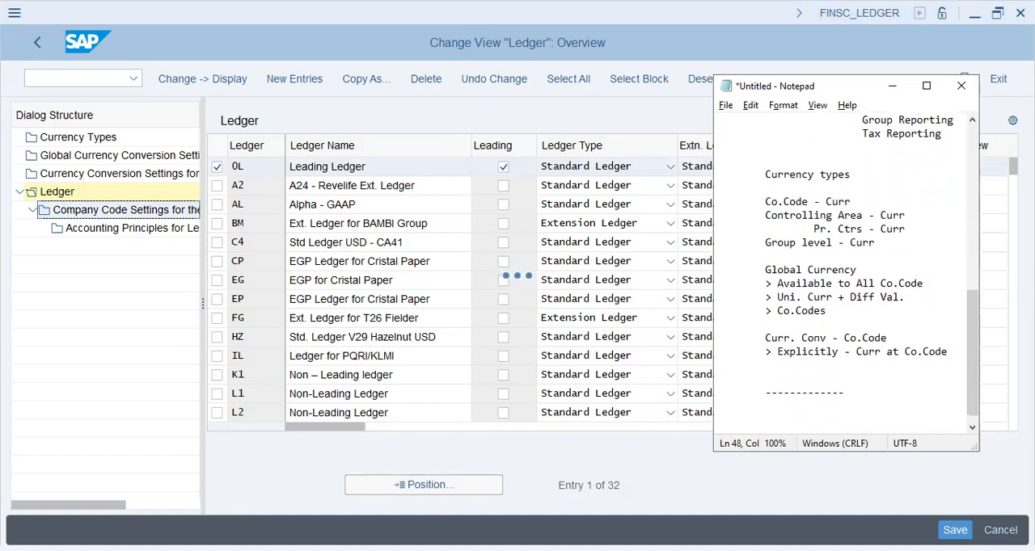
text(Curr + Val)
key(Return)
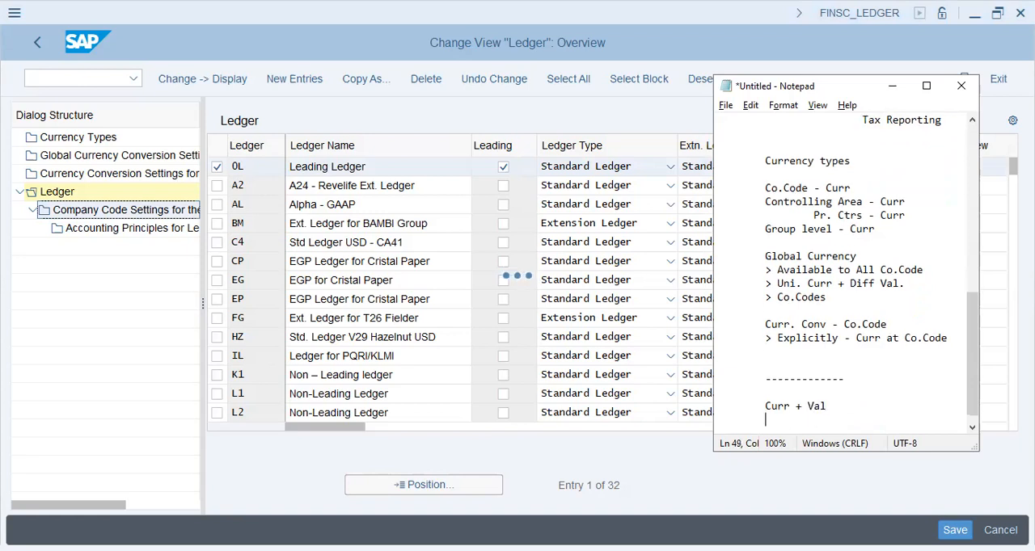
key(shift+Up)
key(Up)
key(Down)
key(shift+End)
key(Delete)
Add the note "10 - 1-> Co.Code Curr" below the dashed separator.
text(10)
key(Return)
key(BackSpace)
text([)
text(1)
text(-)
text(> )
text(Co.Code)
text( Curr)
text(, 0-)
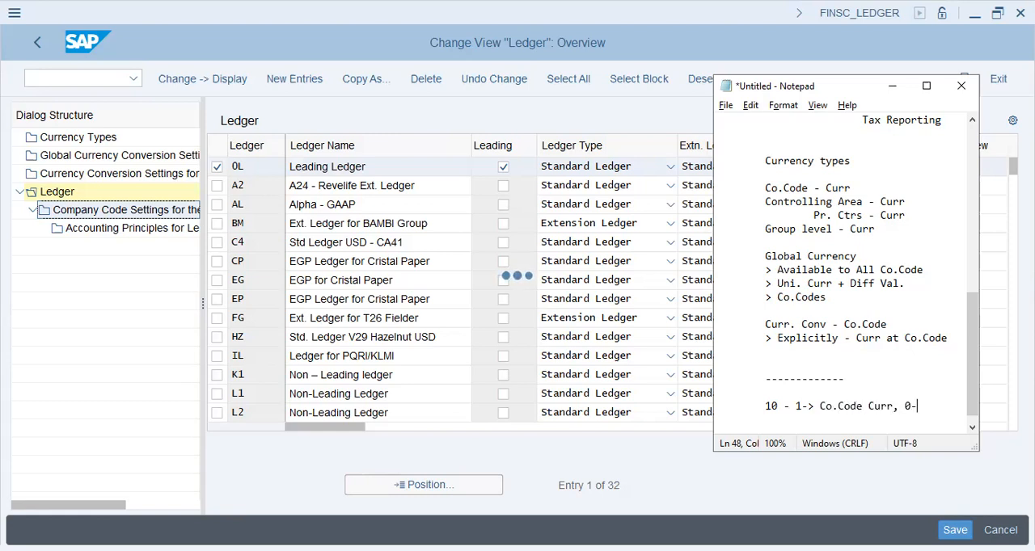
text(> Legal Vale)
Append ", 0-> Legal Val" to the currency type 10 note and indent "Val" on its wrapped line.
key(BackSpace)
key(Tab)
key(Tab)
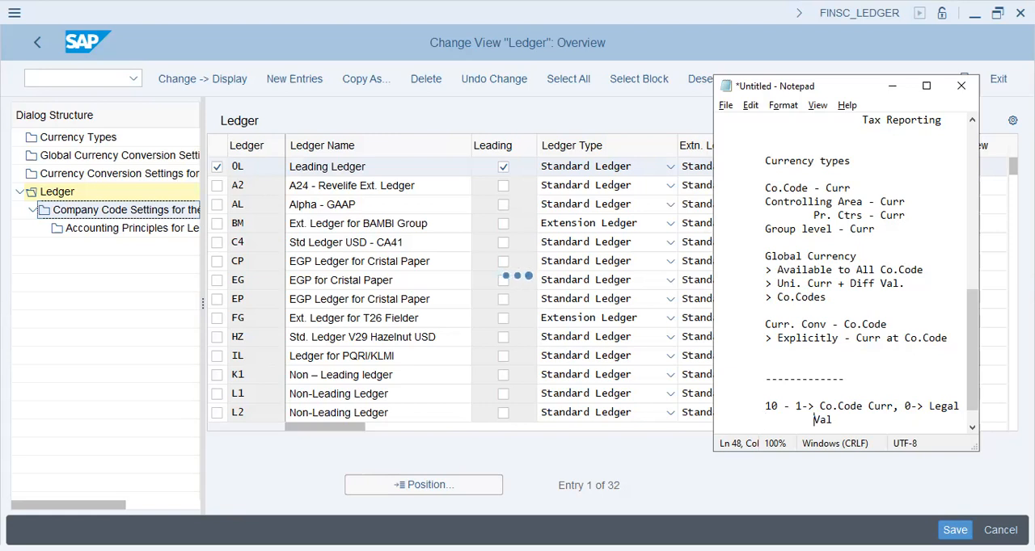
key(End)
Add the line "11 - 1-> Co.Code Curr, 1->Group Vale", indent its wrapped last word, and switch back to SAP.
key(Return)
text(11 - )
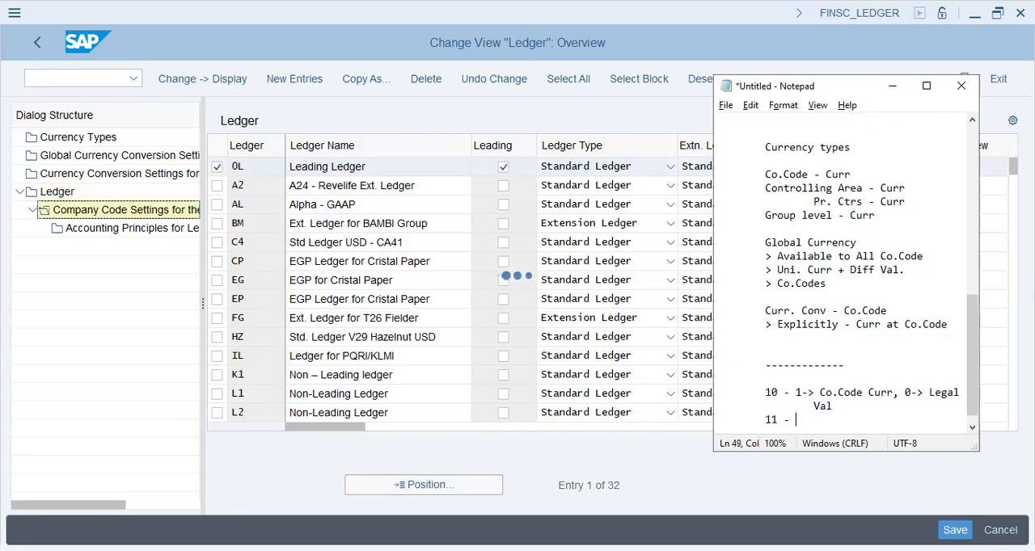
text(1-> Co.Code Curr, 1->Group Vale)
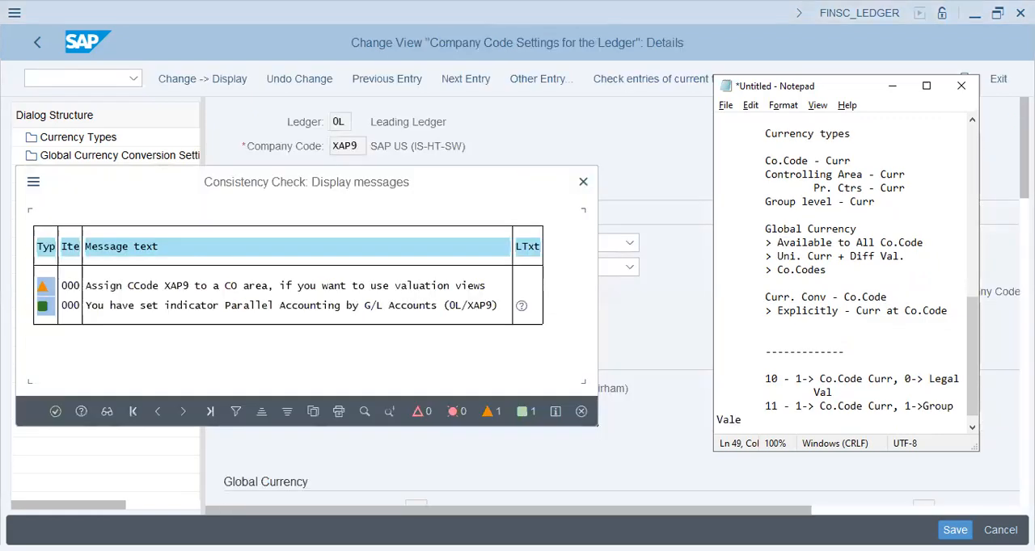
key(Home)
key(Tab)
click(236, 192)
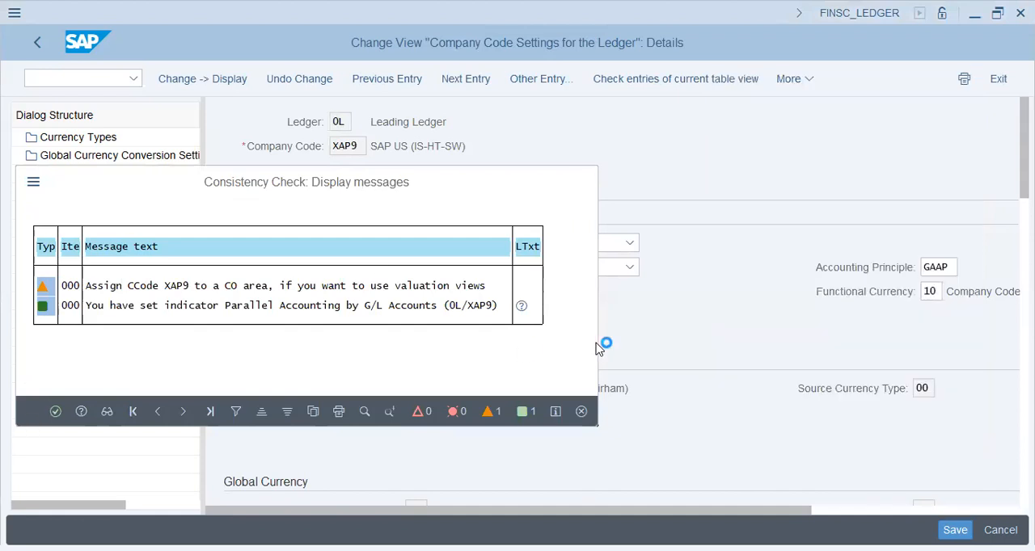
Examine the currency types and source currency types of the global and both freely defined currencies for company code XAP9.
scroll(596, 347, down, 4)
click(422, 333)
click(420, 407)
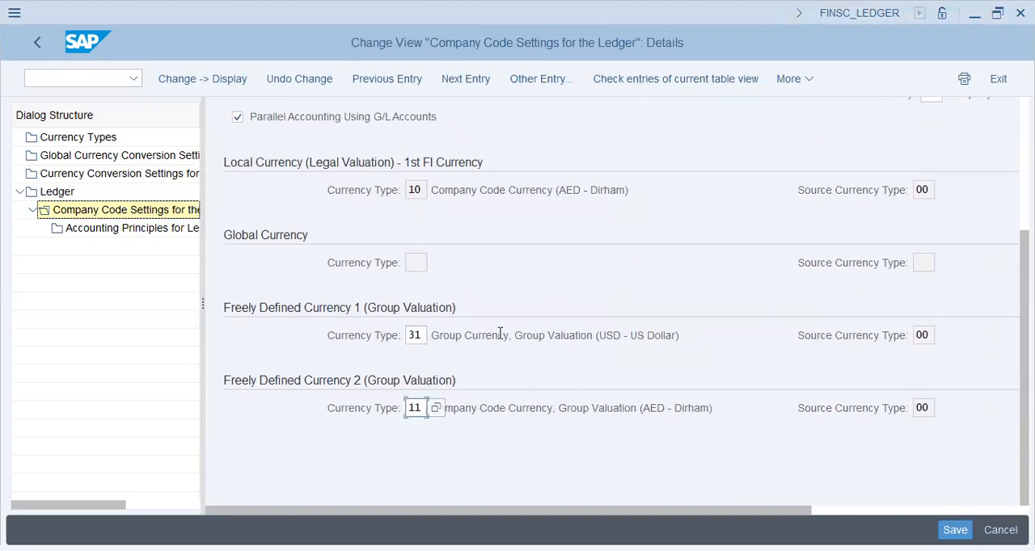
drag(670, 335, 490, 332)
click(490, 333)
drag(713, 409, 507, 408)
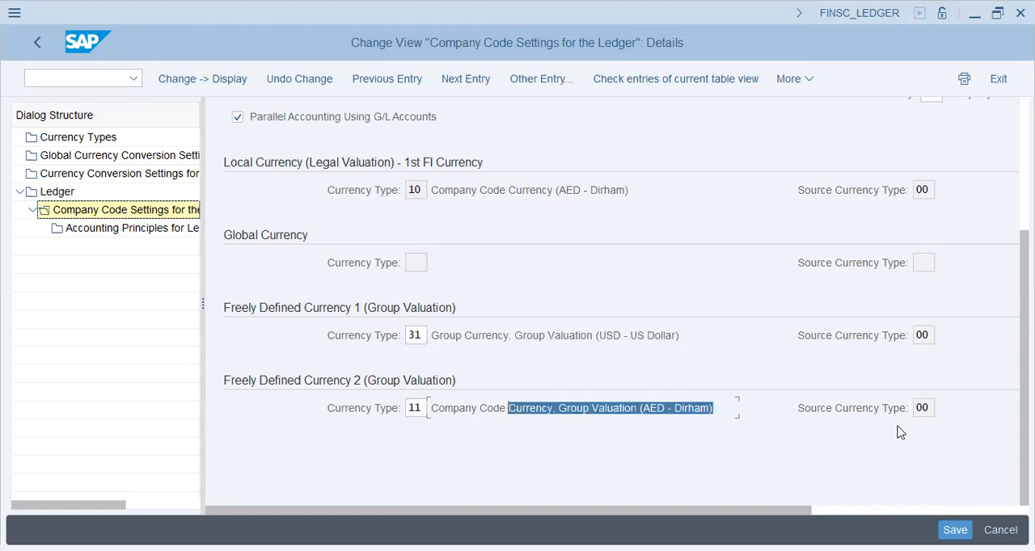
click(922, 335)
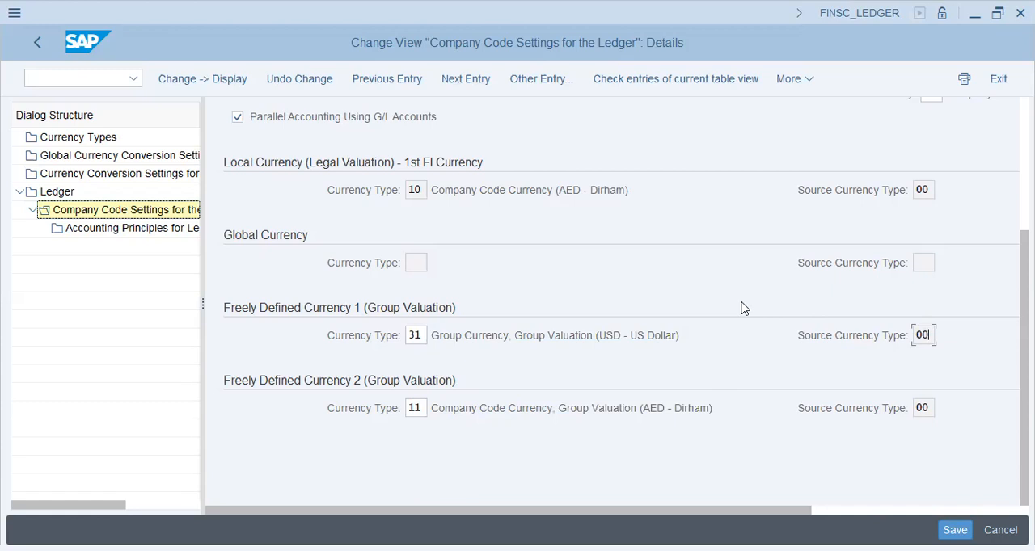
key(alt+Tab)
click(833, 418)
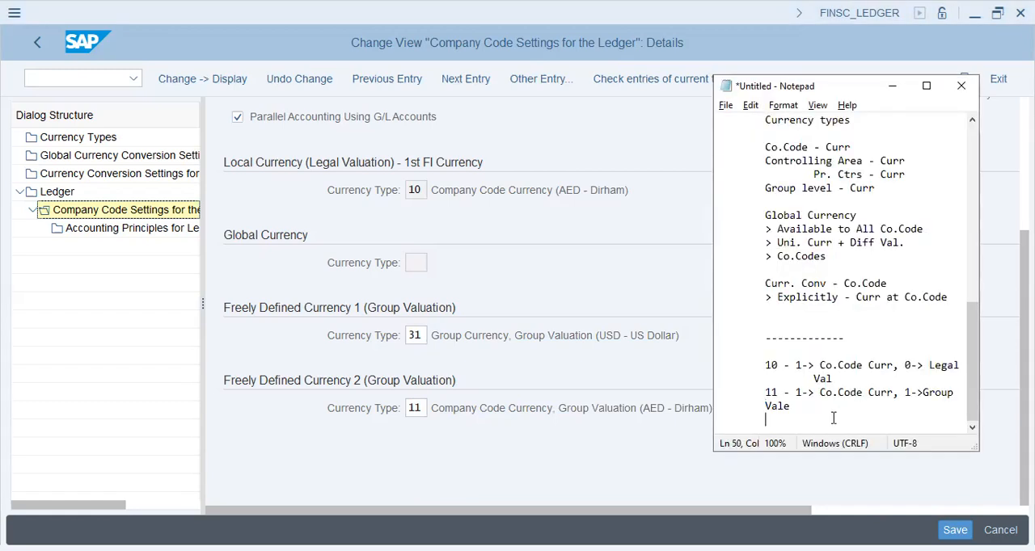
click(414, 263)
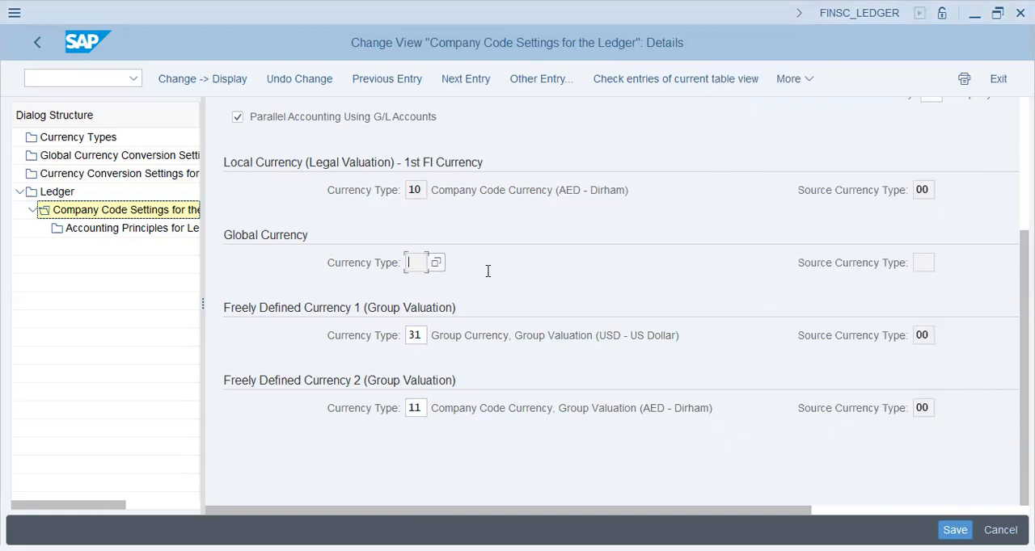
In Notepad, correct "Vale" to "Val" in the currency type 11 note and leave a blank line below it.
key(alt+Tab)
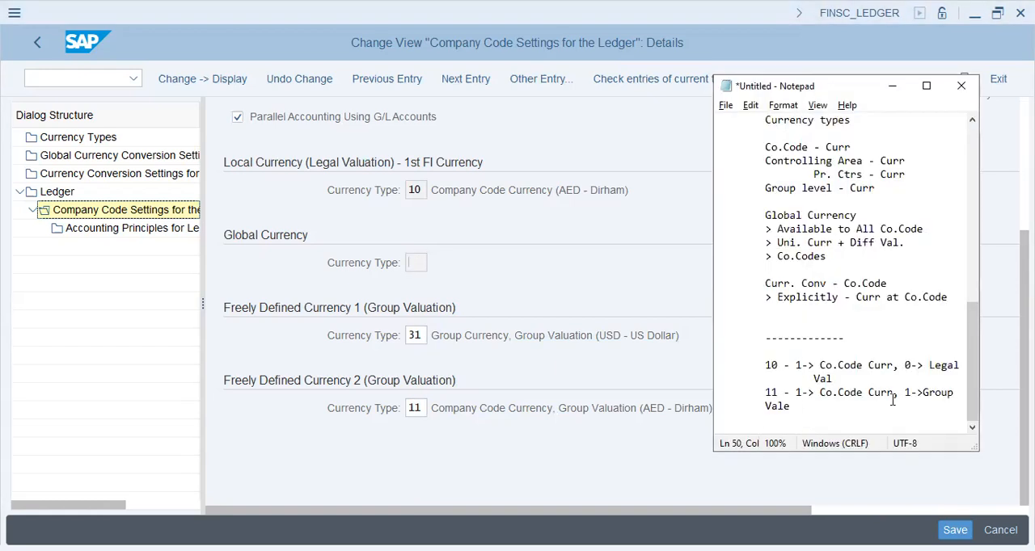
key(BackSpace)
key(BackSpace)
key(Return)
key(Return)
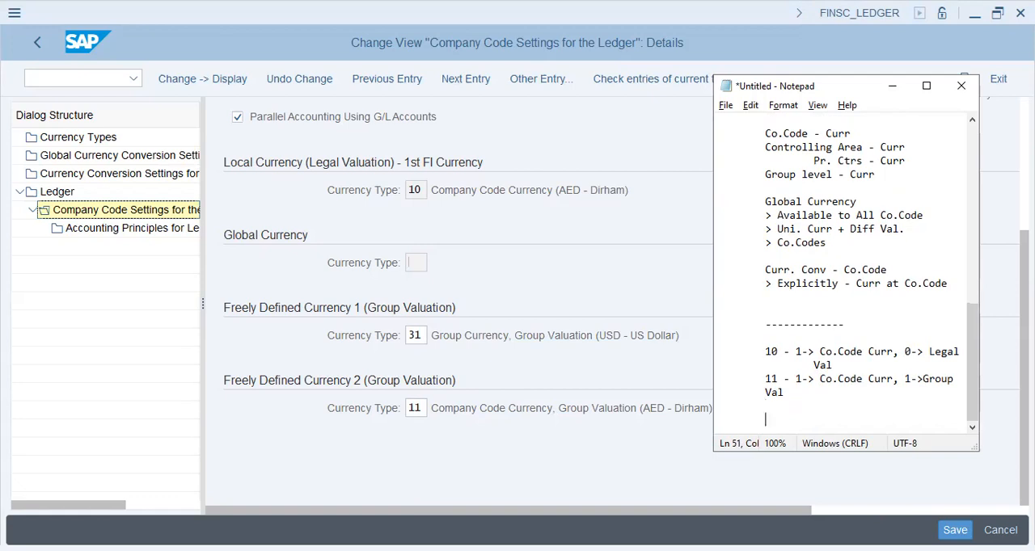
Add the line "11 - Group Curr, Group Val" followed by a blank line.
text(11 - Group Curr, Group Val)
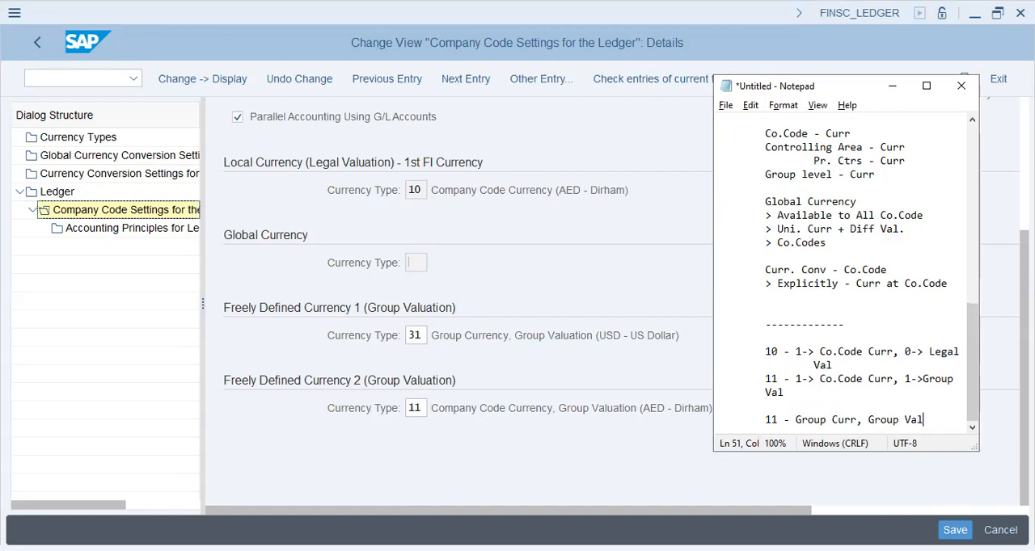
key(Return)
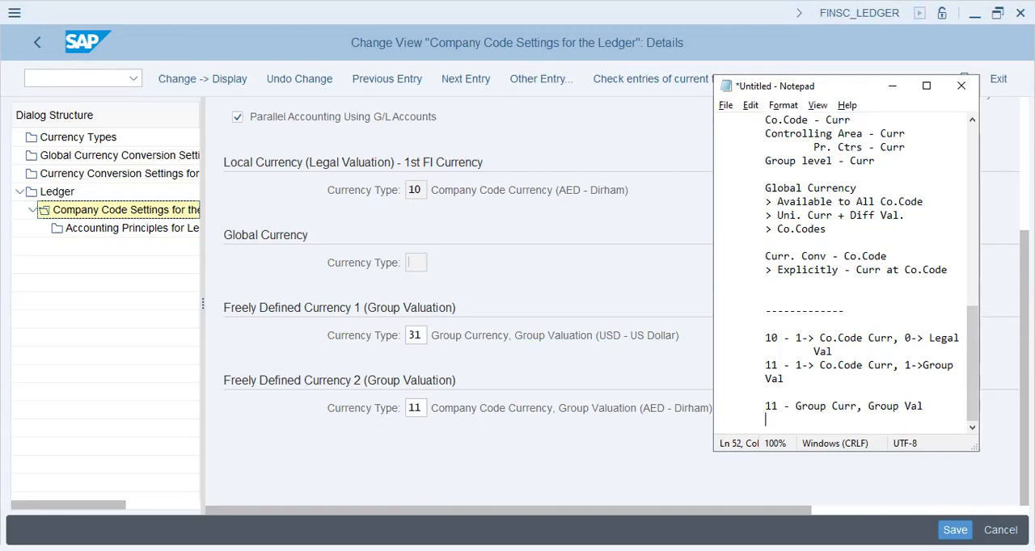
key(Return)
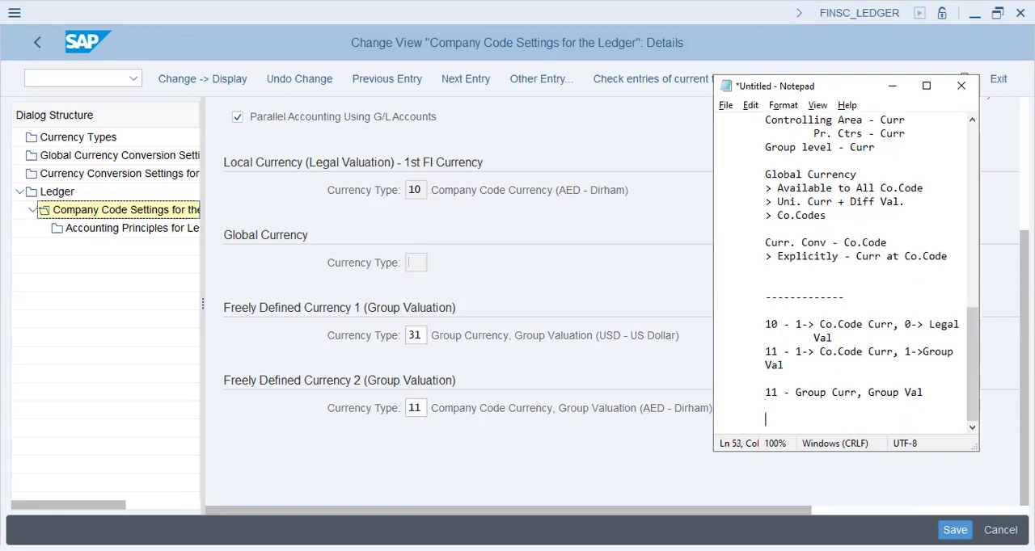
Start a "30 -" line and replace the first "Group" with "Co.Code" in the second currency type 11 line.
text(30)
key(shift+Right)
key(shift+Right)
key(shift+Right)
key(shift+Right)
key(shift+Right)
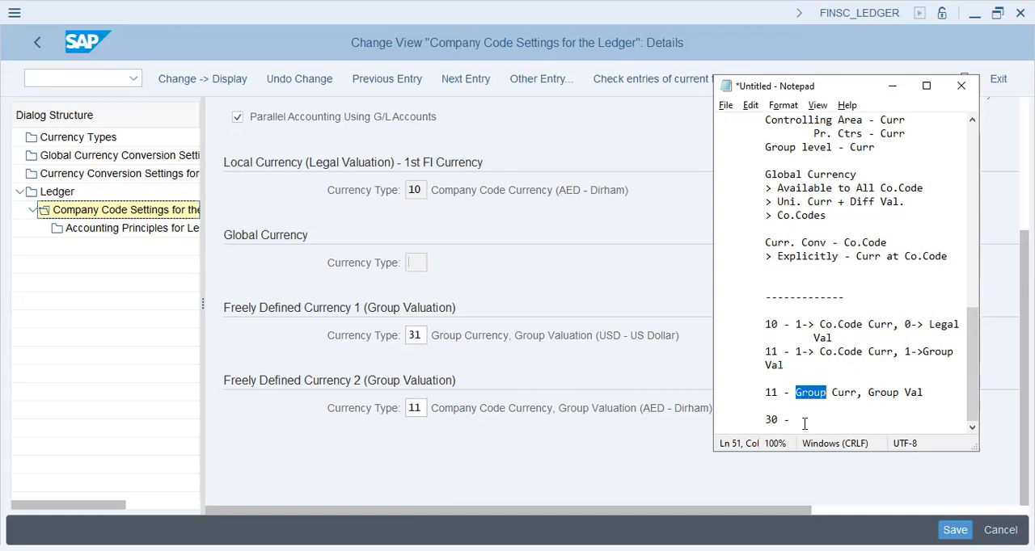
text(Co.Code)
key(Down)
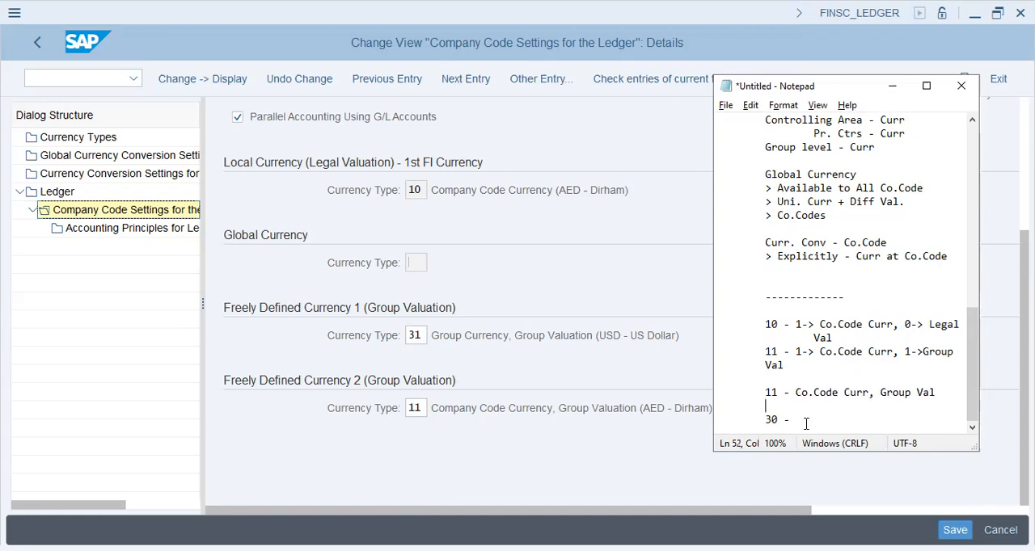
Complete the currency type 30 line with "3-> Gr. Curr, 0-Legal Val" and begin a new line.
key(Right)
key(Right)
key(Right)
text(3-> Gr. Curr, 0-Legal Val)
key(Return)
key(Tab)
key(Tab)
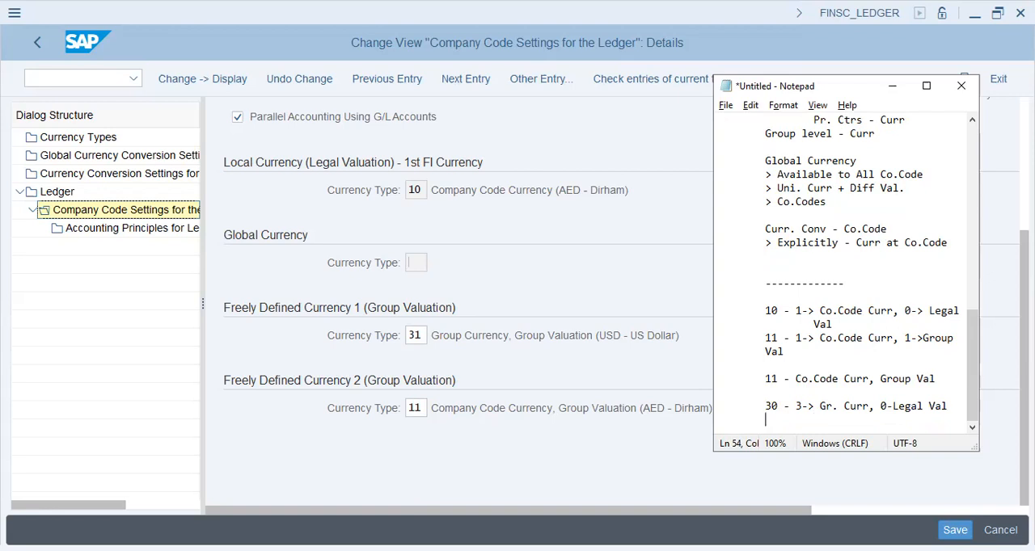
Add the line "20 - Cont.Curr, 0-> Grp val" below the currency type 30 note.
text(20 -)
text(Control)
key(BackSpace)
key(BackSpace)
key(BackSpace)
text(.Code Curr, Group)
key(BackSpace)
key(BackSpace)
key(BackSpace)
key(BackSpace)
key(BackSpace)
text(00-)
key(BackSpace)
key(BackSpace)
text(-> Grp val)
key(Return)
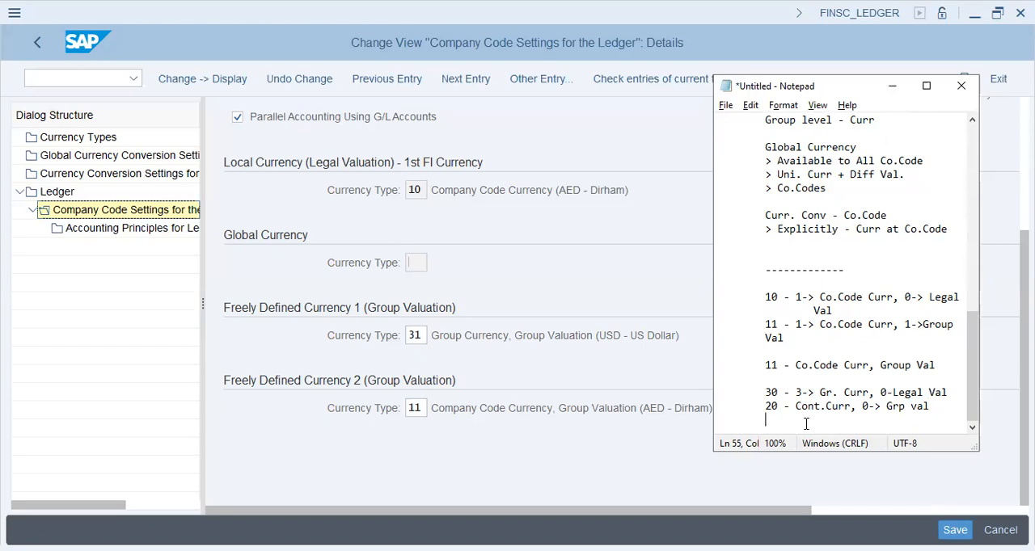
In SAP, view the possible currency types for Freely Defined Currency 1 and close the list.
click(435, 338)
click(434, 336)
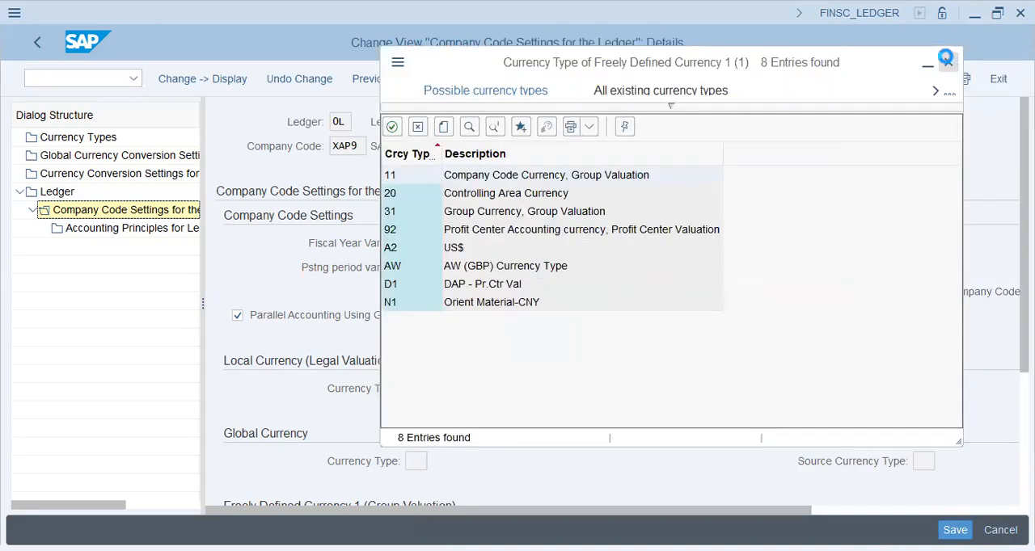
click(947, 60)
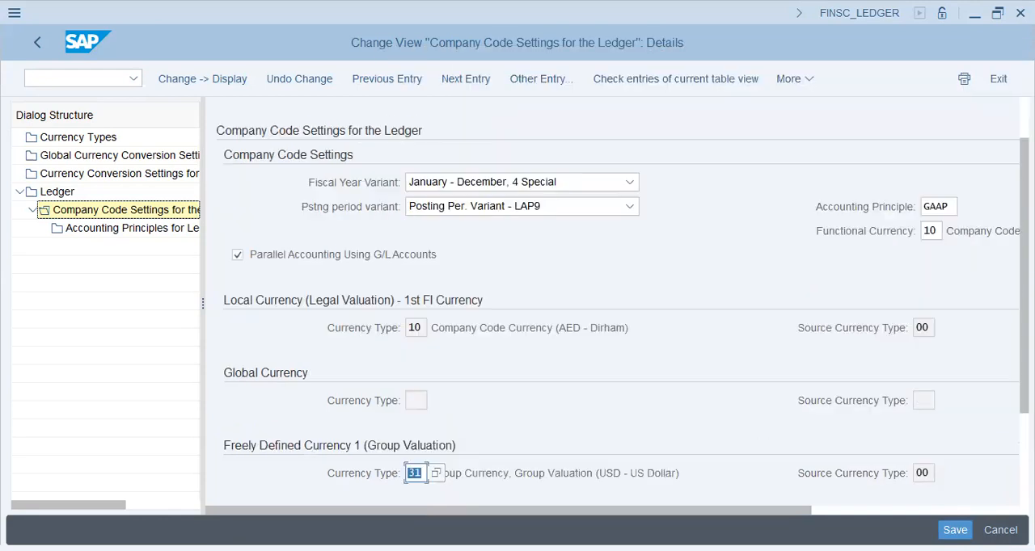
In Notepad, add the line "22 - Cont. Curr, 2-> Pr.Ctr val" below the currency type 20 note.
key(alt+Tab)
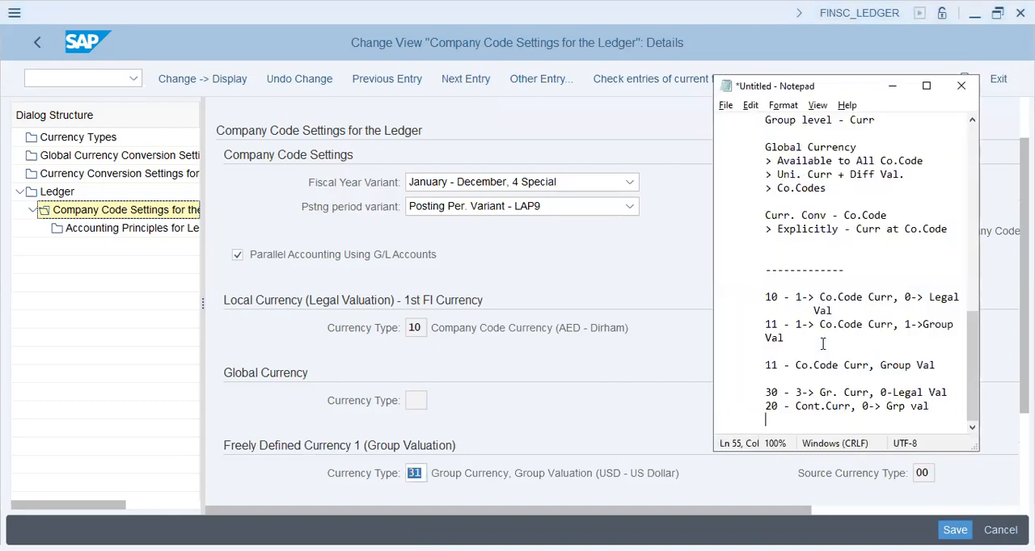
text(22 - Cont. Curr, 0-> Pr.Ctr val)
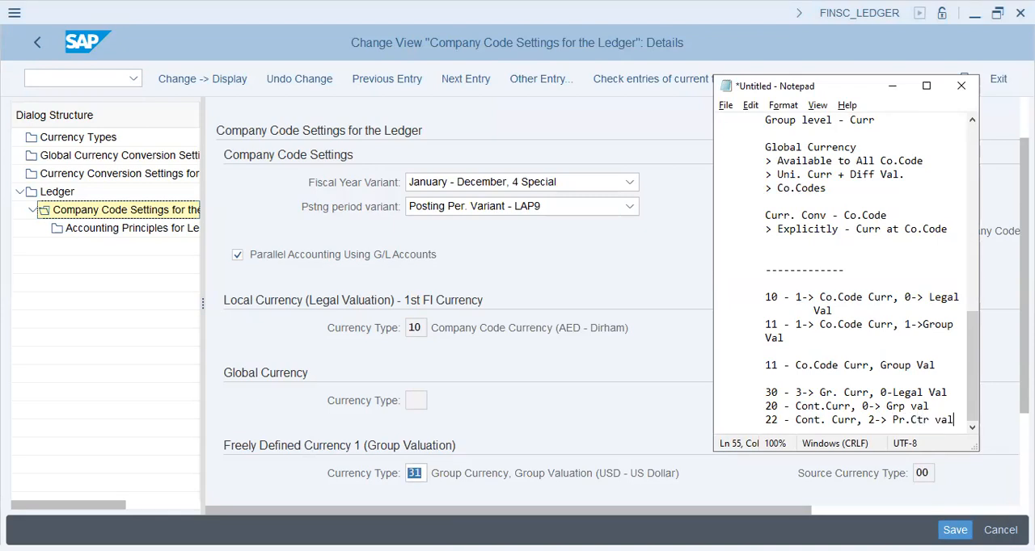
Add a dashed separator line below the currency type 22 note and begin a new line.
key(Return)
text(-----------------)
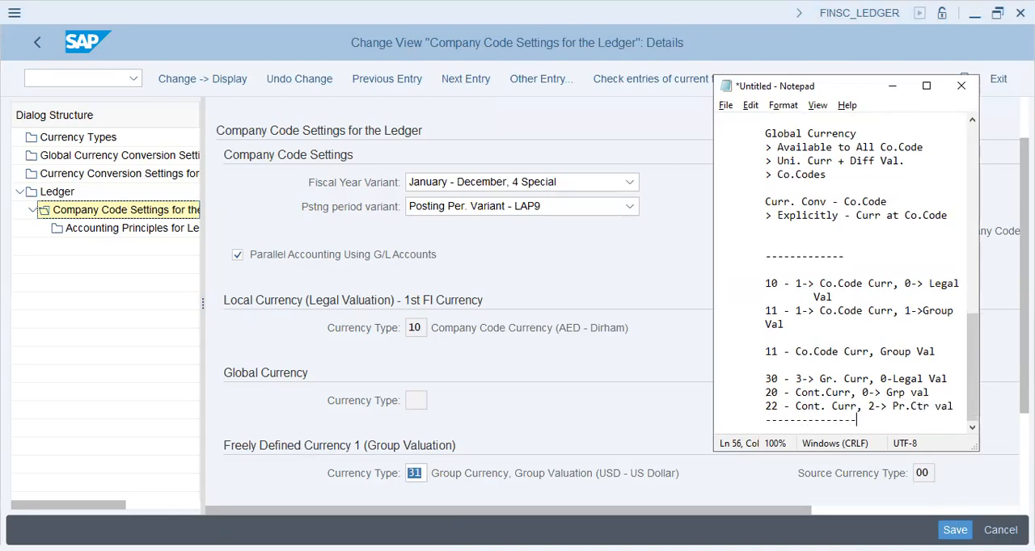
key(Return)
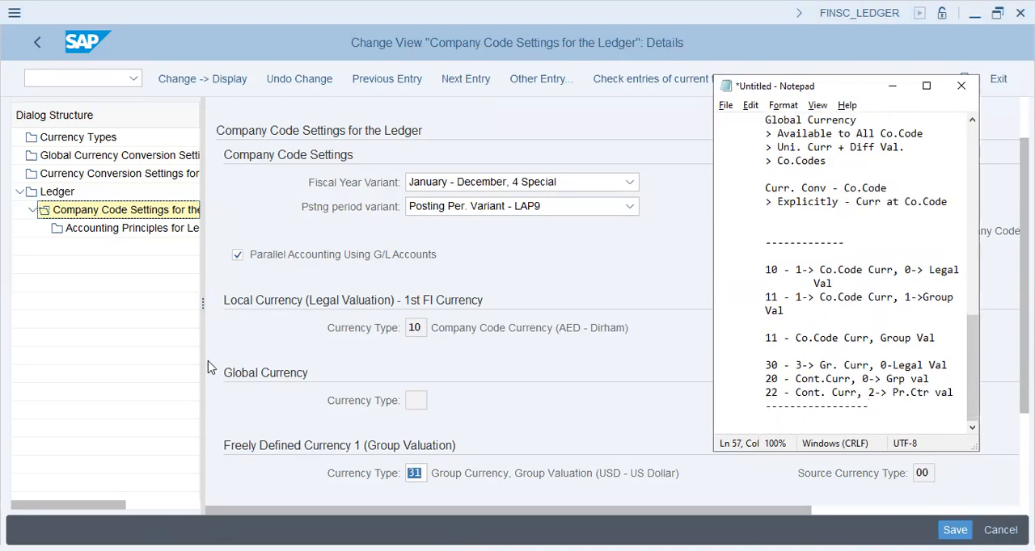
Return to SAP, try to save the company code settings for ledger 0L, and close the consistency check messages.
click(654, 315)
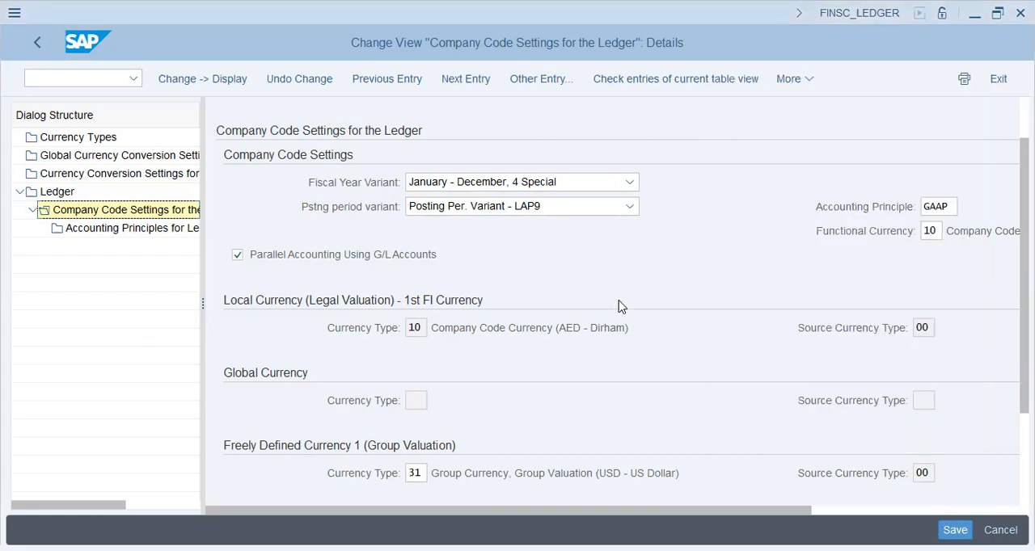
scroll(617, 302, down, 3)
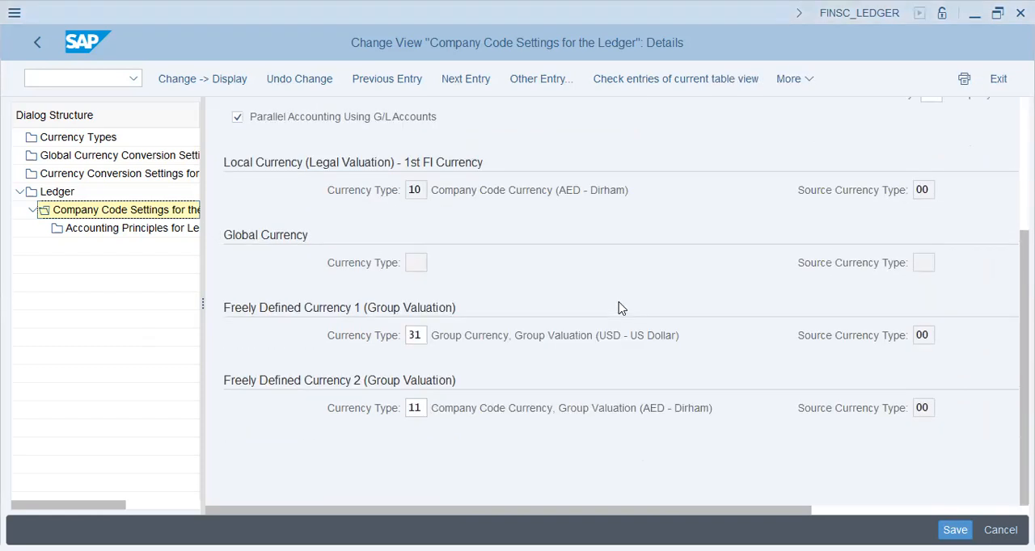
click(90, 76)
click(944, 525)
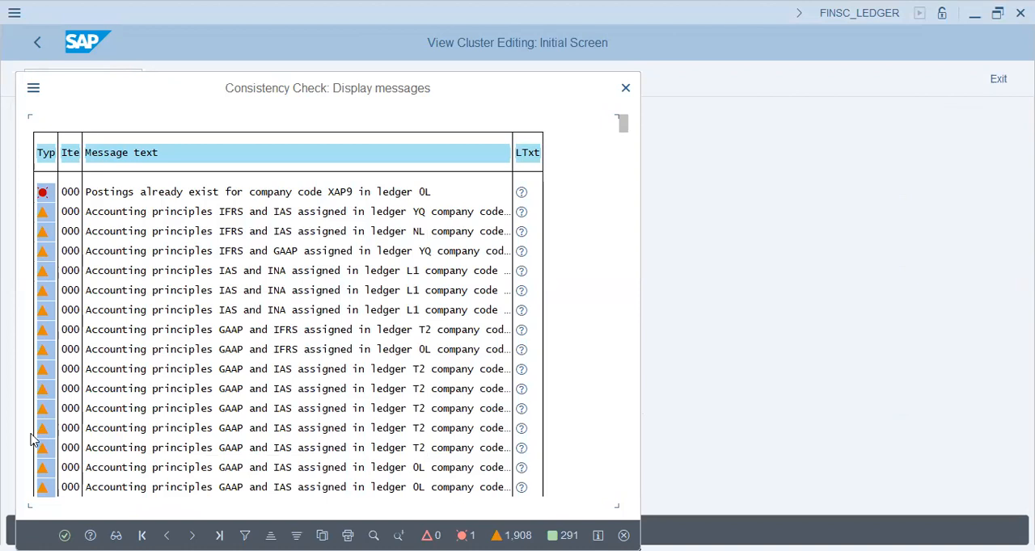
click(65, 535)
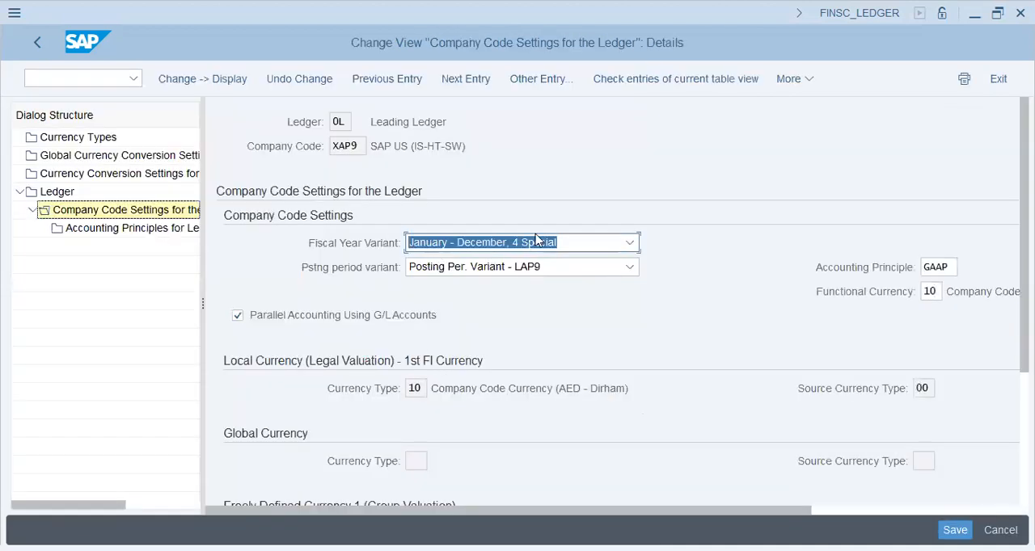
Set the fiscal year variant of company code XAP9 in ledger 0L to "APRIL - MARCH,4 SPL P" and confirm the entry.
click(527, 243)
scroll(496, 346, up, 15)
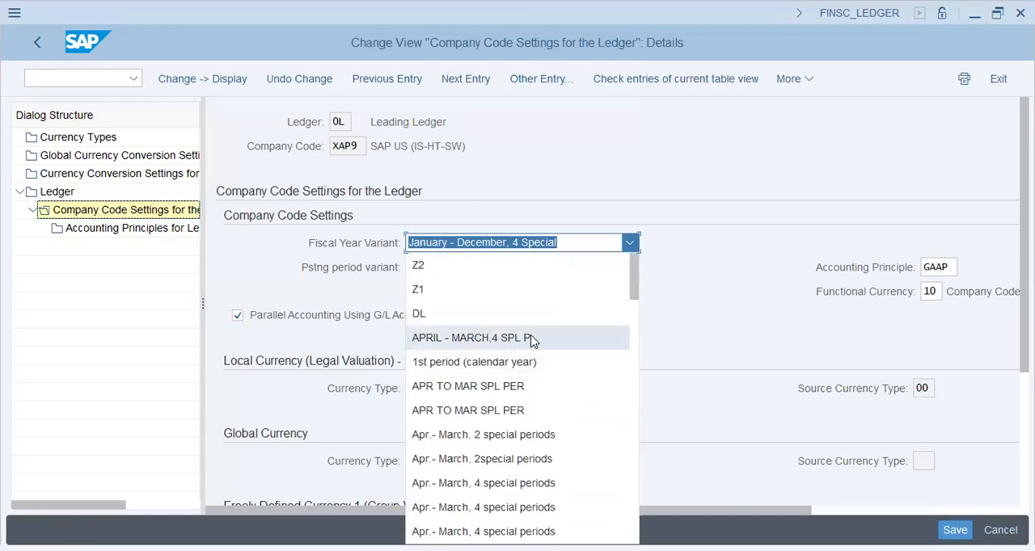
click(532, 340)
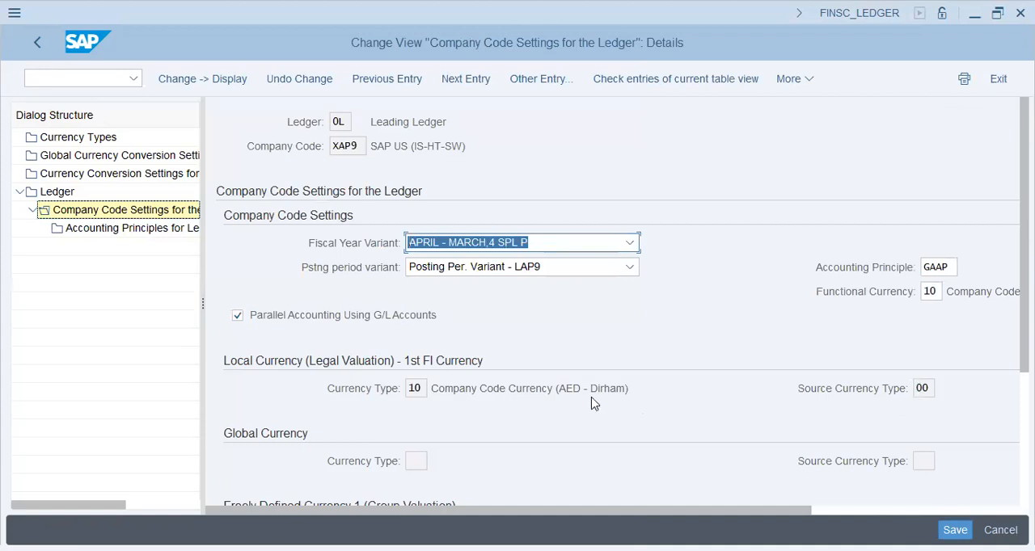
key(Return)
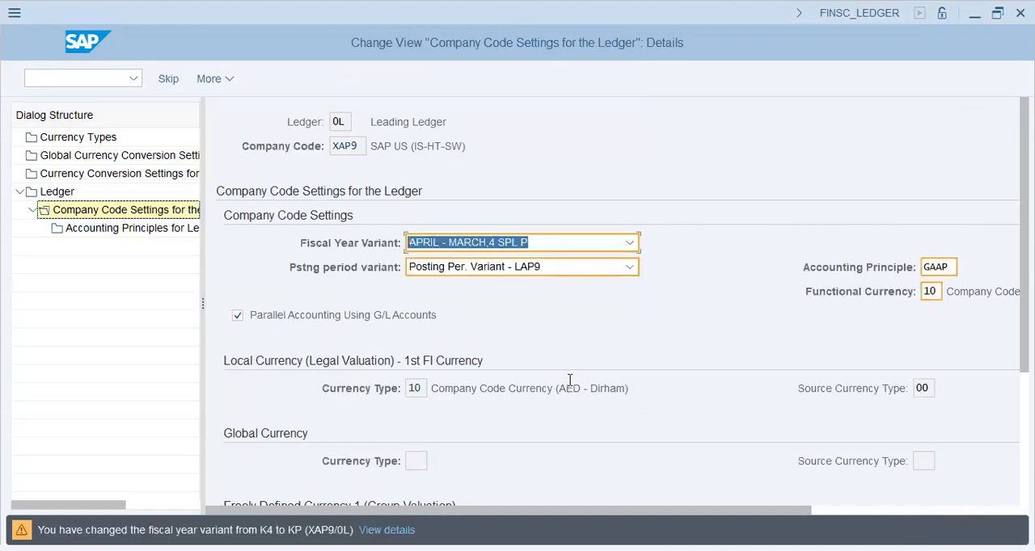
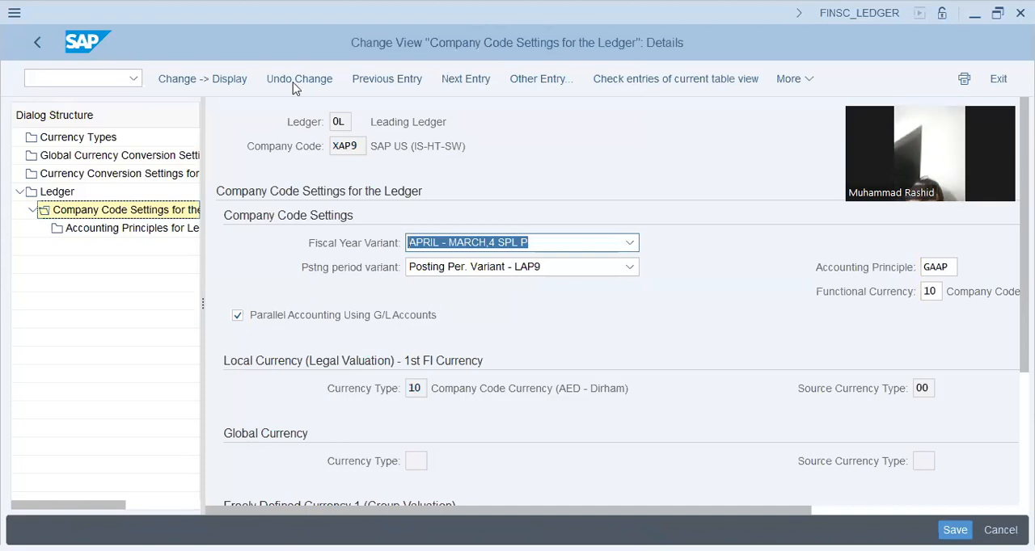
Leave the company code settings of the ledger, close the consistency check messages, and go to the controlling area overview (OKKP).
click(35, 46)
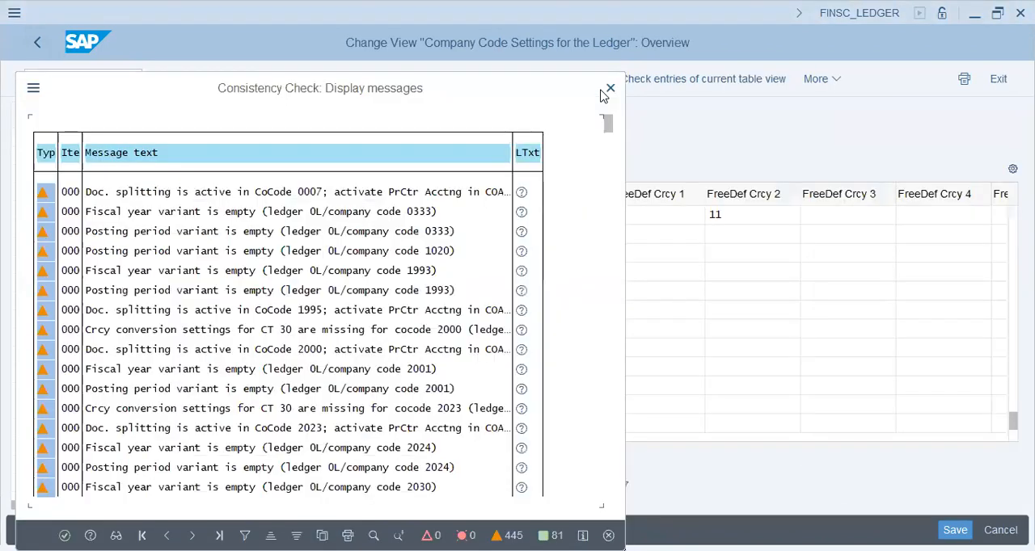
click(609, 88)
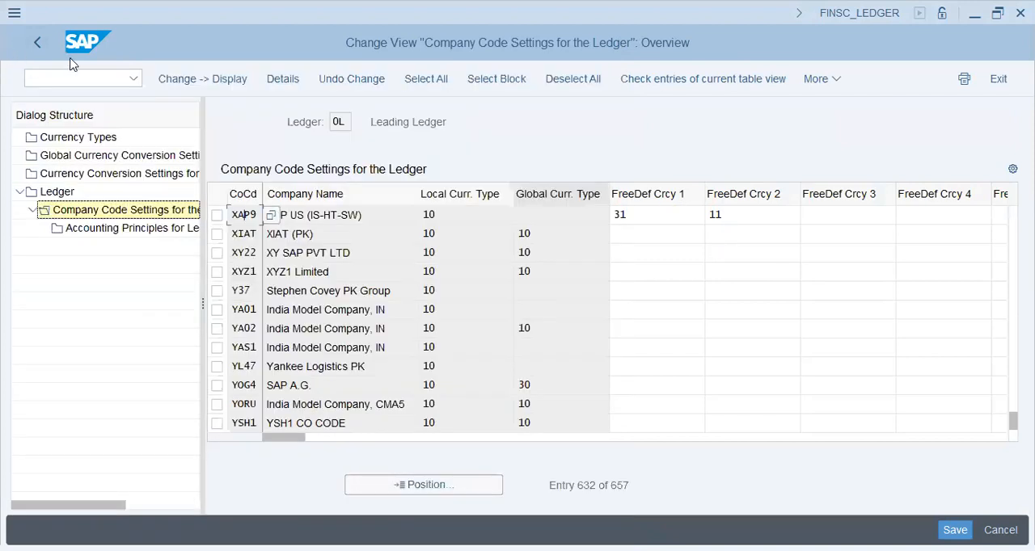
click(80, 78)
text(/n)
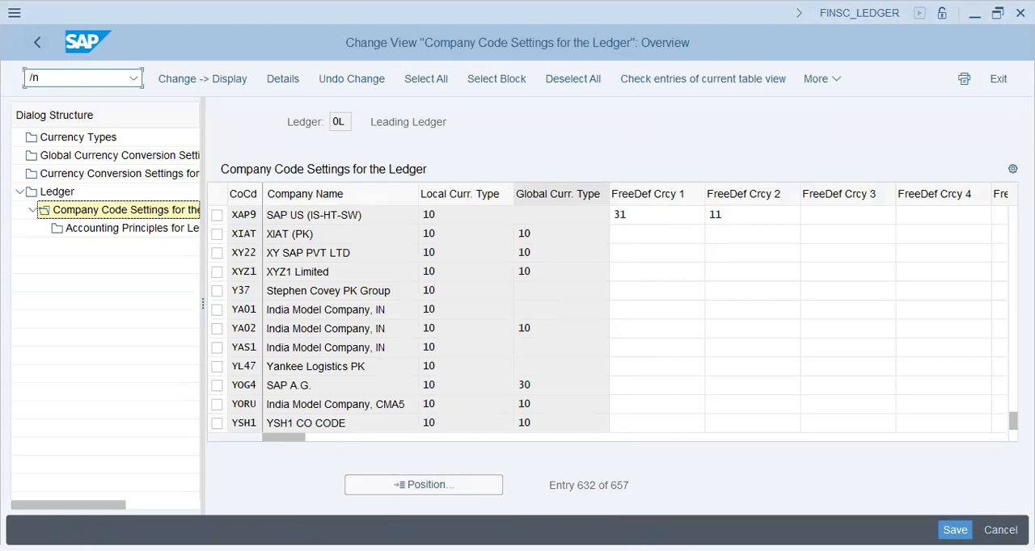
text(spro)
key(Return)
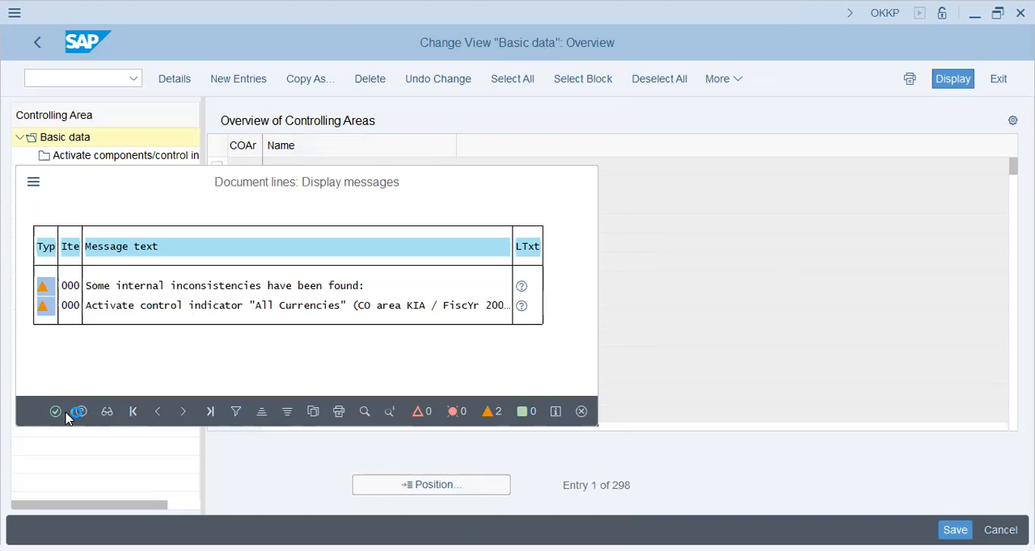
Create a new controlling area entry that takes over the data of company code XAP9.
click(408, 494)
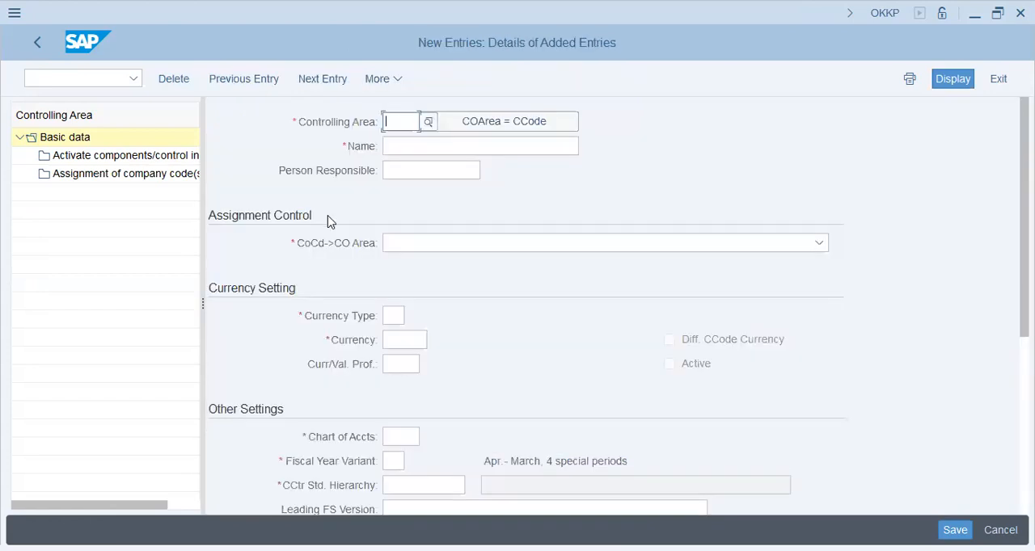
click(499, 128)
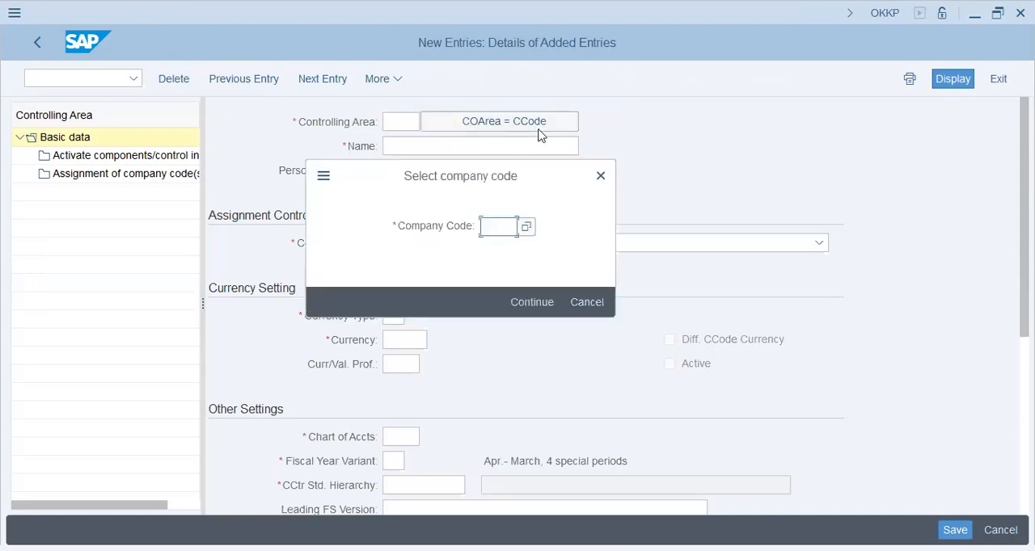
text(ca)
key(BackSpace)
key(BackSpace)
text(xap9)
key(Return)
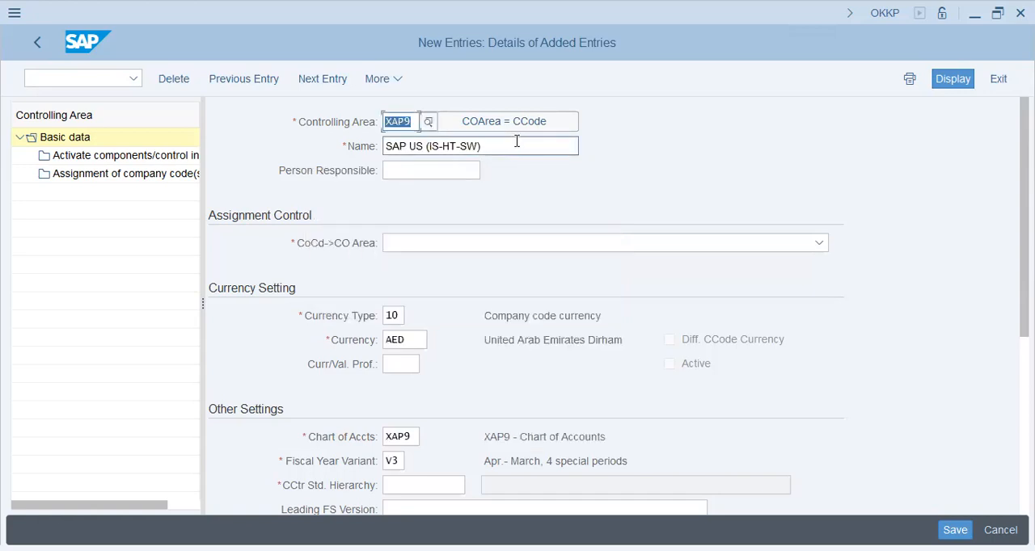
Name the XAP9 controlling area "XAP Group".
key(Tab)
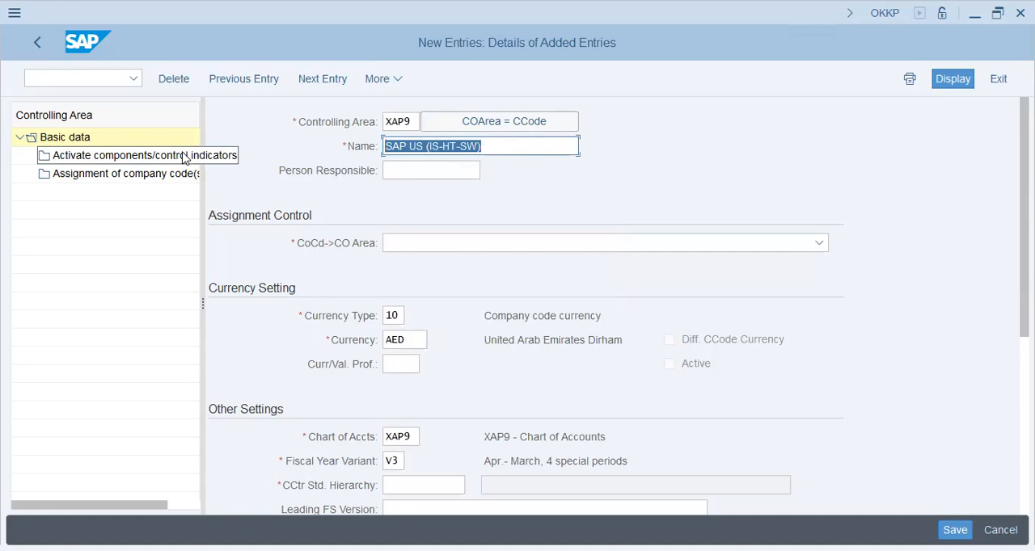
text(XSAP)
key(BackSpace)
key(BackSpace)
key(BackSpace)
text(AP Group)
key(Tab)
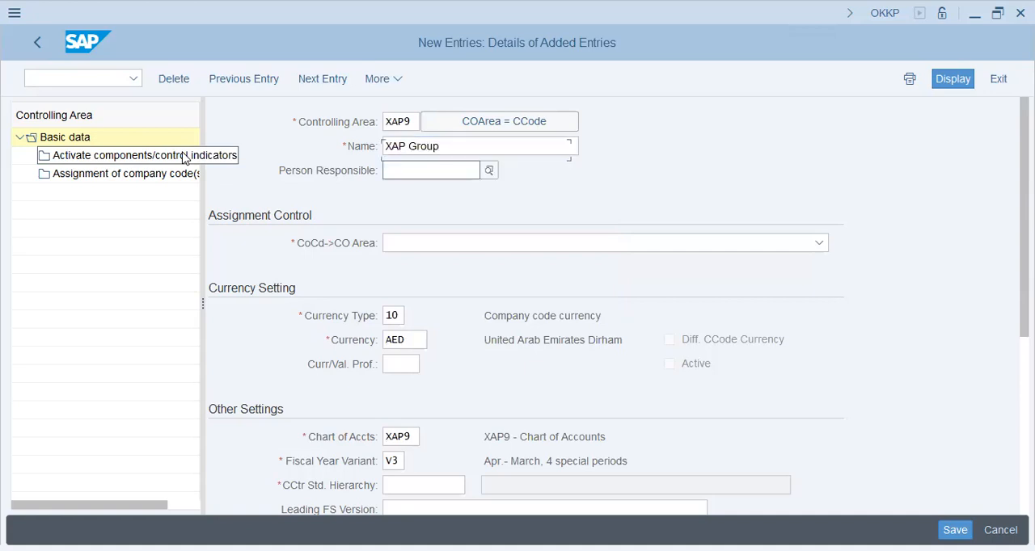
Set the controlling area's currency type to 30 and its currency to eur.
click(369, 316)
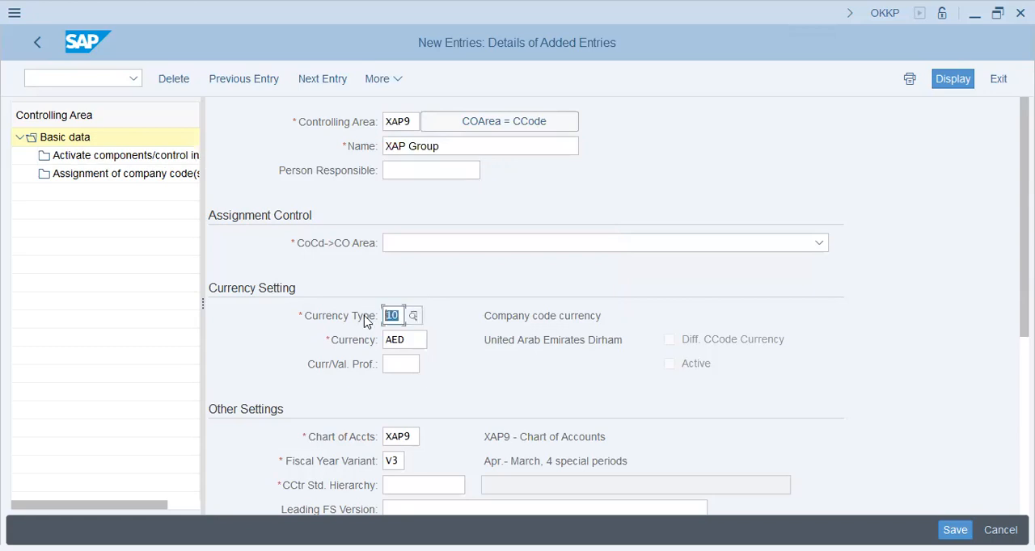
text(30)
key(Tab)
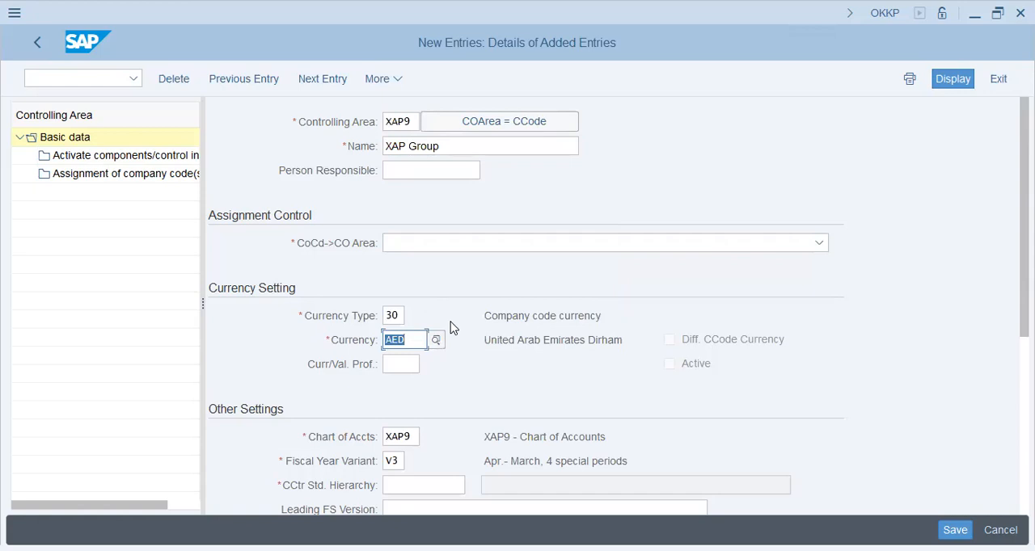
text(eur)
key(Return)
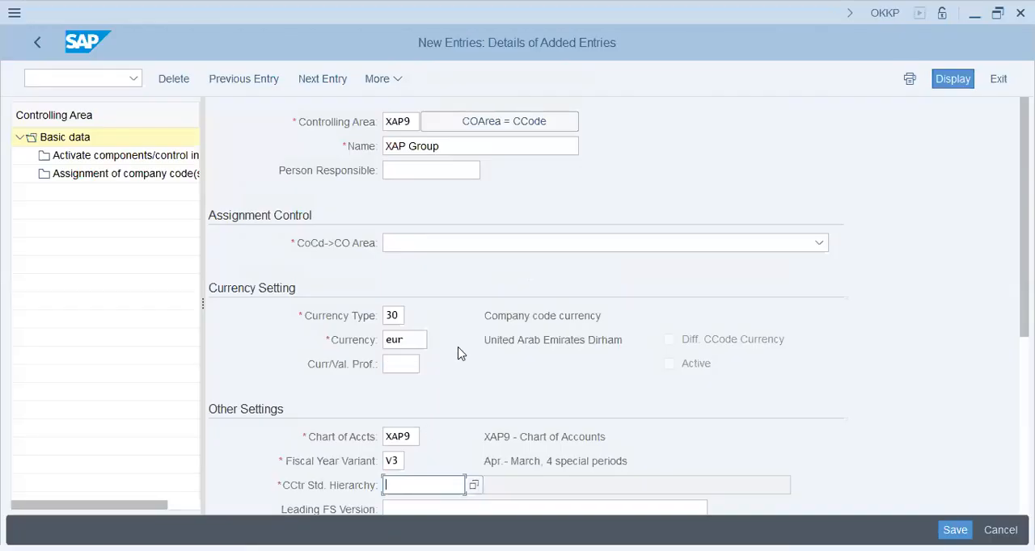
Enter XAP9 as the cost center standard hierarchy and INT as the leading FS version.
scroll(457, 353, down, 1)
text(XAP9)
key(Tab)
text(INT)
key(Return)
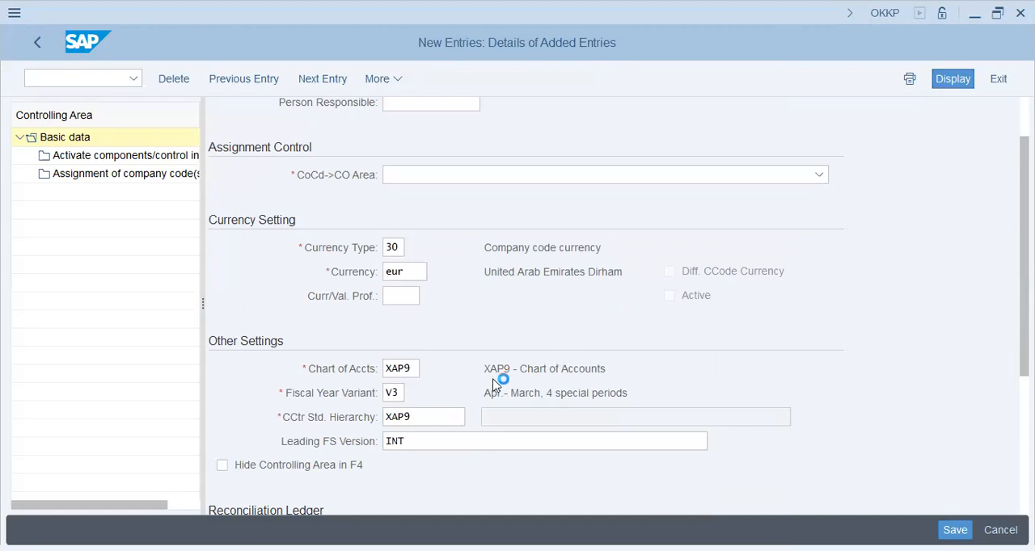
Set the company code to controlling area assignment to "Cross-company-code cost accounting".
click(451, 178)
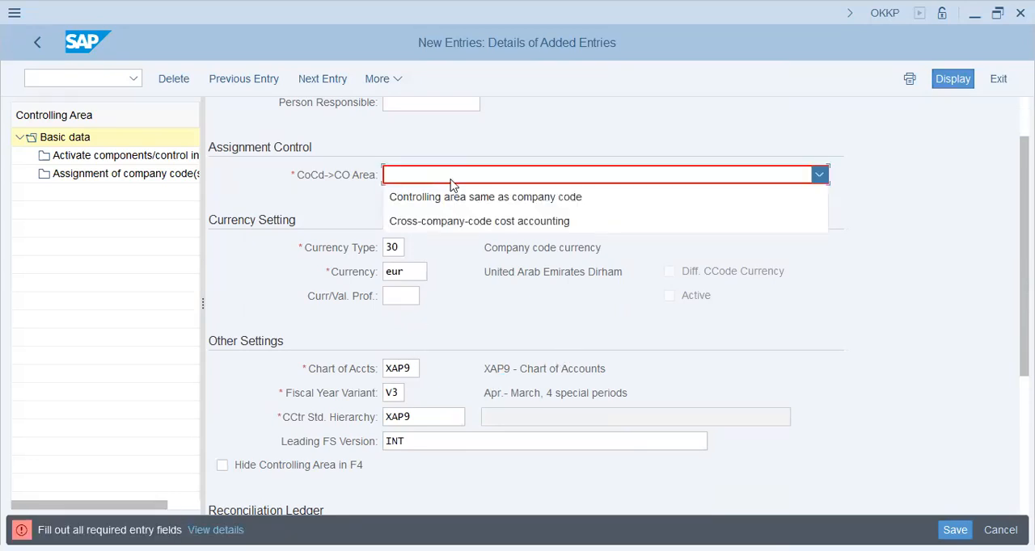
click(453, 221)
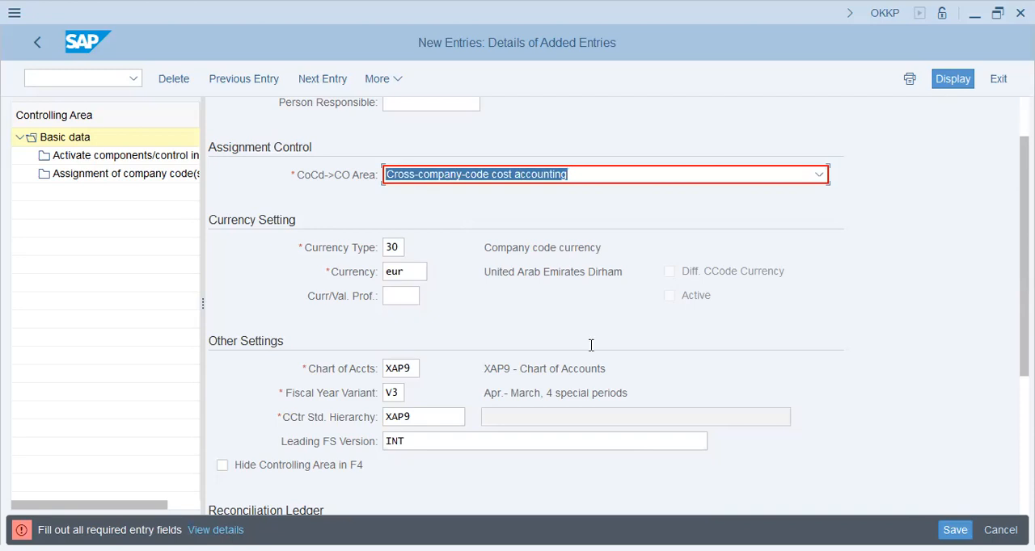
scroll(592, 345, up, 2)
click(397, 120)
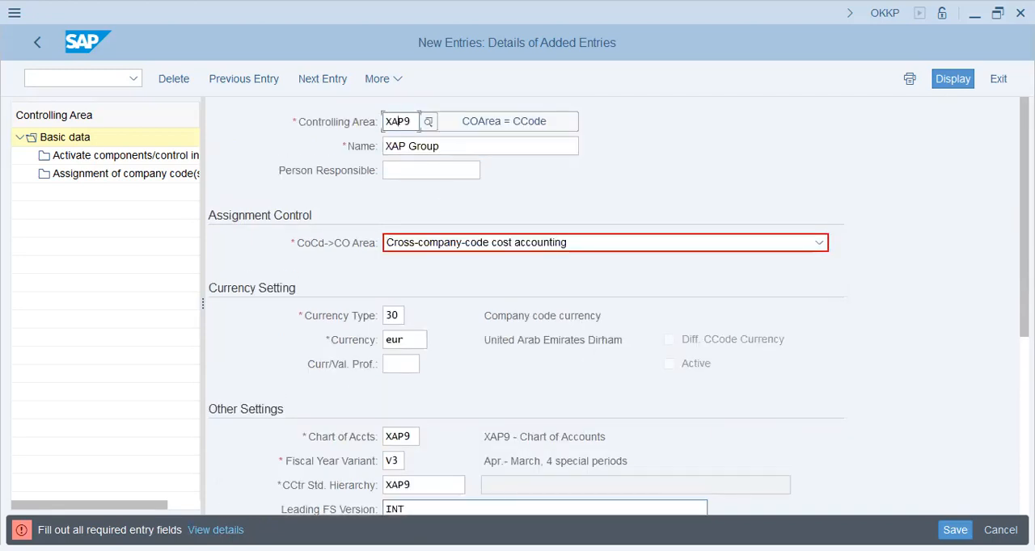
Switch to Notepad and add the heading "CO" below the dashed separator at the end of the notes.
key(alt+Tab)
scroll(778, 342, down, 1)
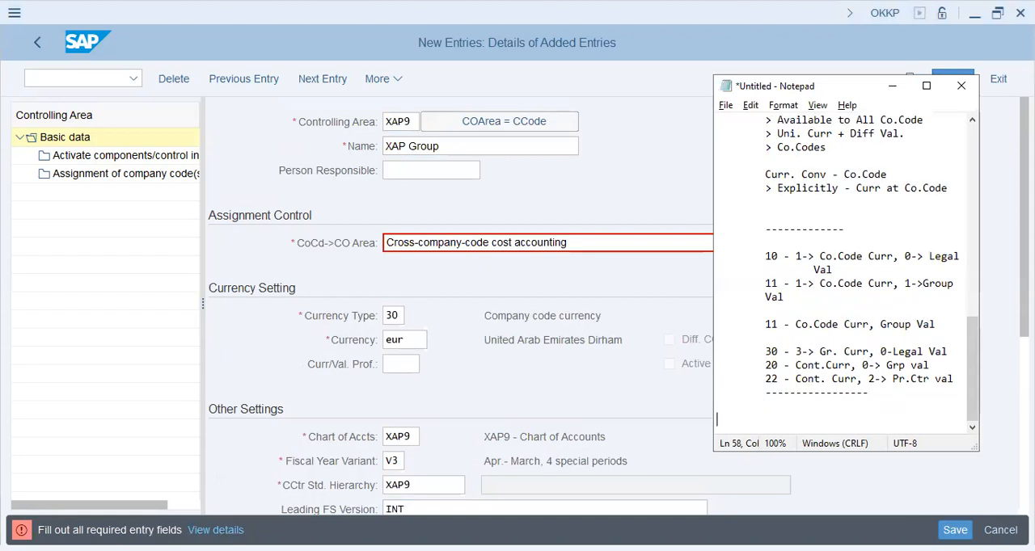
text(cOMP)
key(BackSpace)
key(BackSpace)
key(BackSpace)
key(BackSpace)
text(CO)
key(Return)
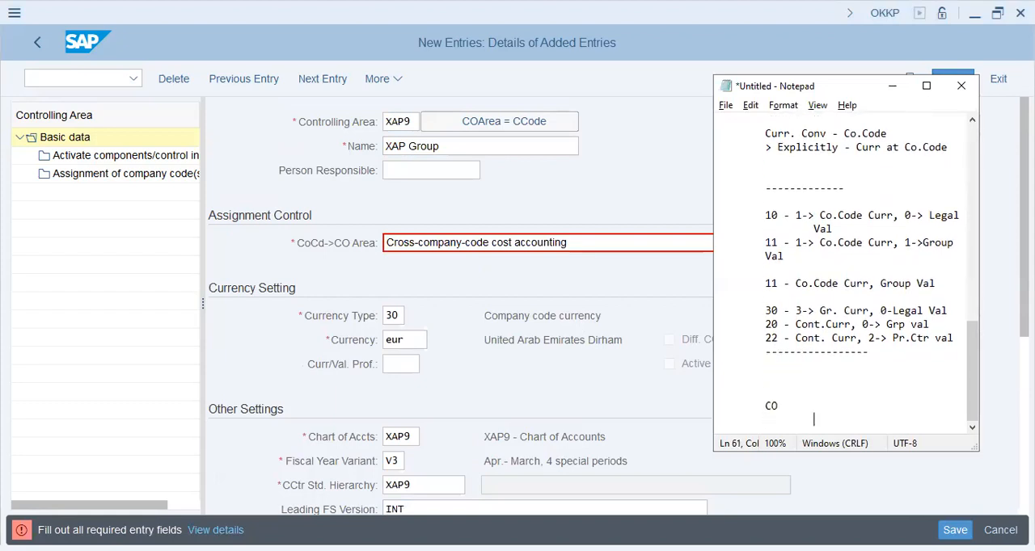
Below the "CO" heading, add "> Cont. Area" and, one level deeper, "> Co.Code" as indented lines.
text(> Cont. Area)
key(Return)
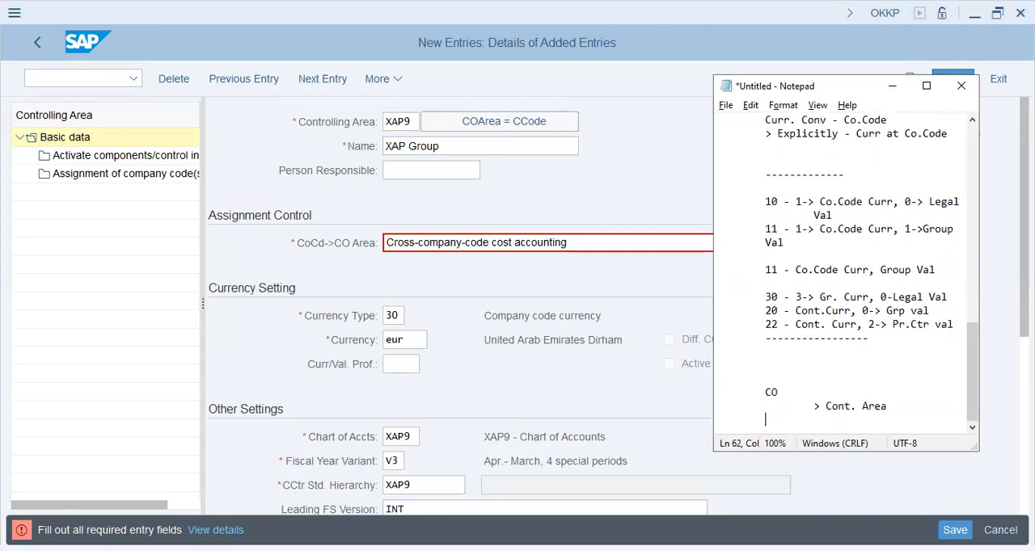
text(> Co.Code)
key(Return)
Below "Co.Code", add the indented lines "> Plant", "> Sales Org" and "> Pur.Org", and widen the Notepad window.
text(> plan)
key(BackSpace)
key(BackSpace)
key(BackSpace)
key(BackSpace)
text(Plant)
key(Return)
text(> Sales)
key(Return)
text(Org)
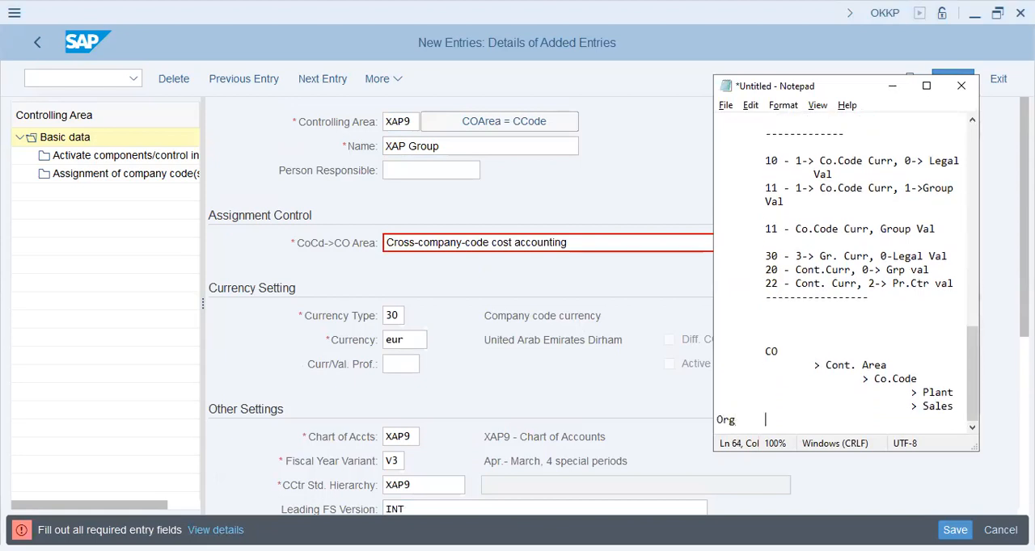
key(Return)
text(>)
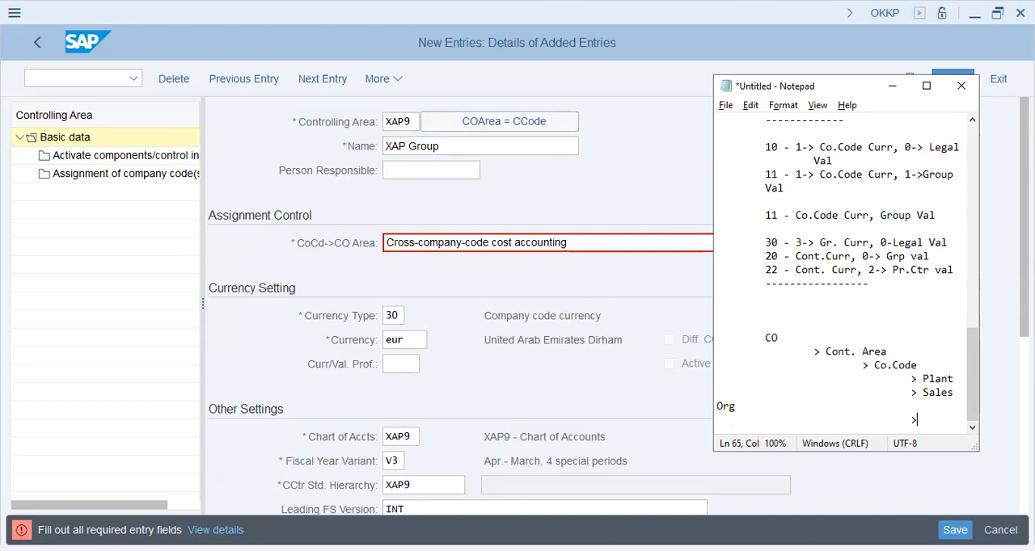
text( Pur.Org)
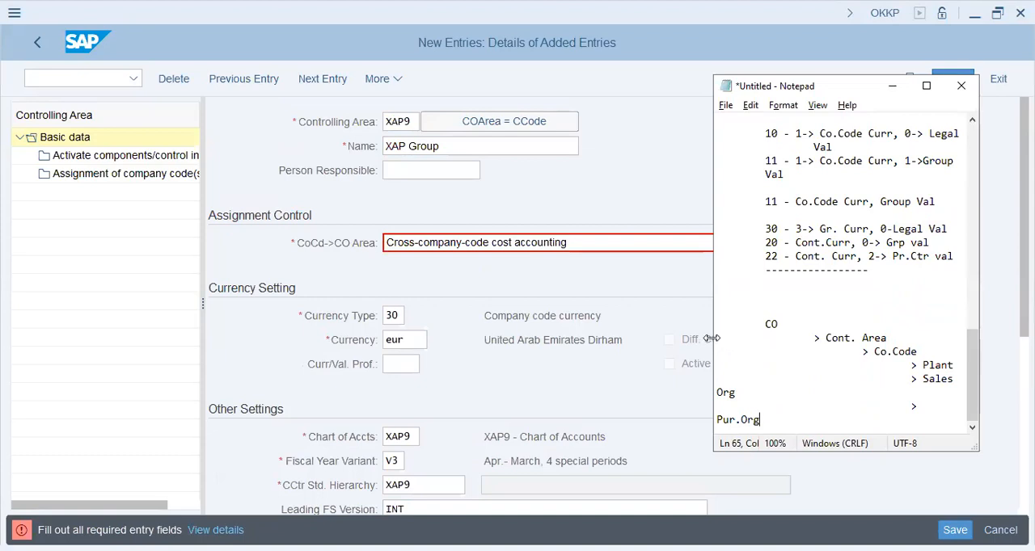
drag(711, 339, 588, 340)
Insert "> Location" as a further indented line below "> Plant".
click(838, 391)
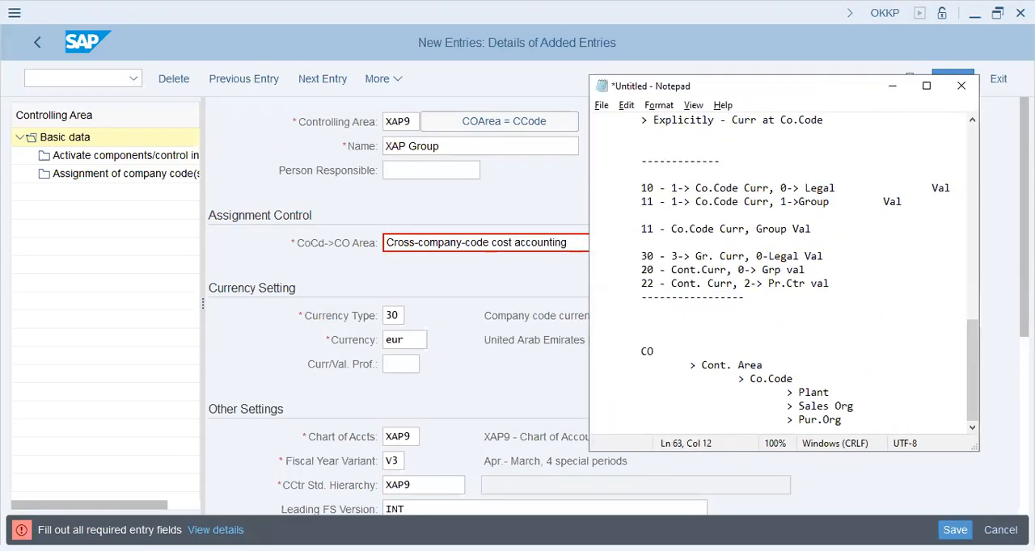
key(Return)
key(Tab)
key(Tab)
Add "> Stor.Loc" and "> Pur.org" below "> Location" at the same indentation.
key(Tab)
text(> Location)
key(Return)
key(Tab)
key(Tab)
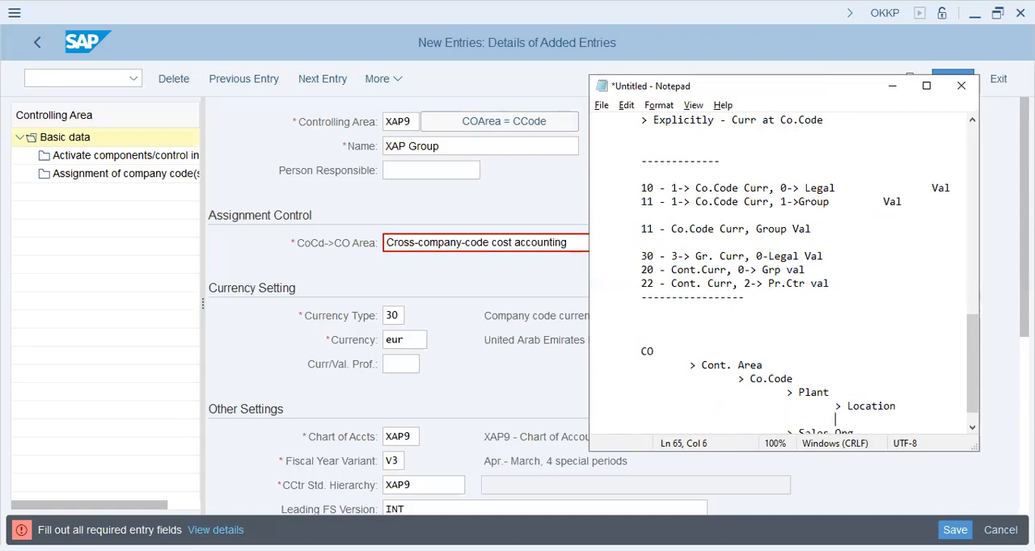
text(> Stor.Loc)
key(Return)
key(Tab)
key(BackSpace)
text(> )
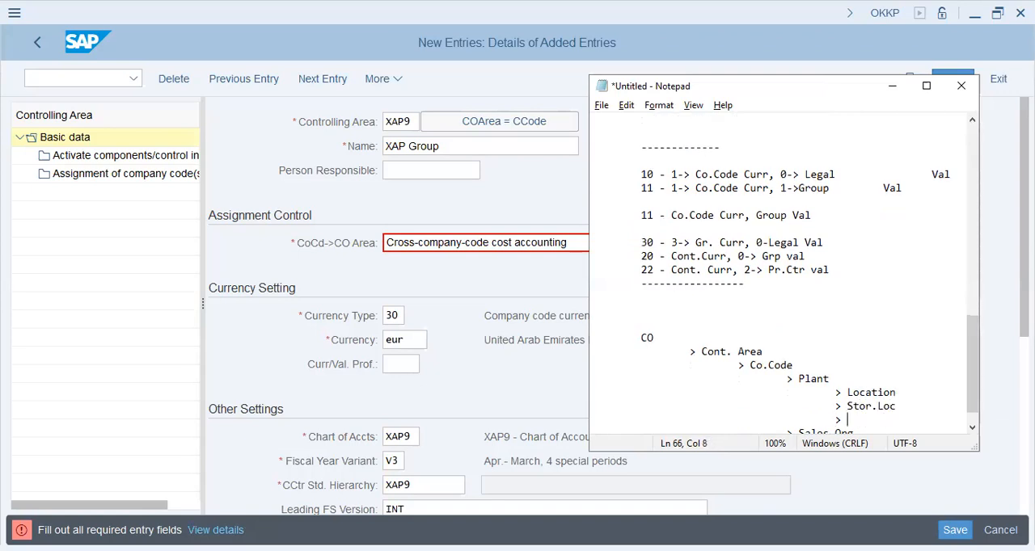
text(Pur.org)
key(Return)
Add "> mat. type" as the last entry of the Plant group, followed by an empty line.
key(Tab)
text(> am)
key(BackSpace)
key(BackSpace)
text(mat. type)
key(Return)
key(Tab)
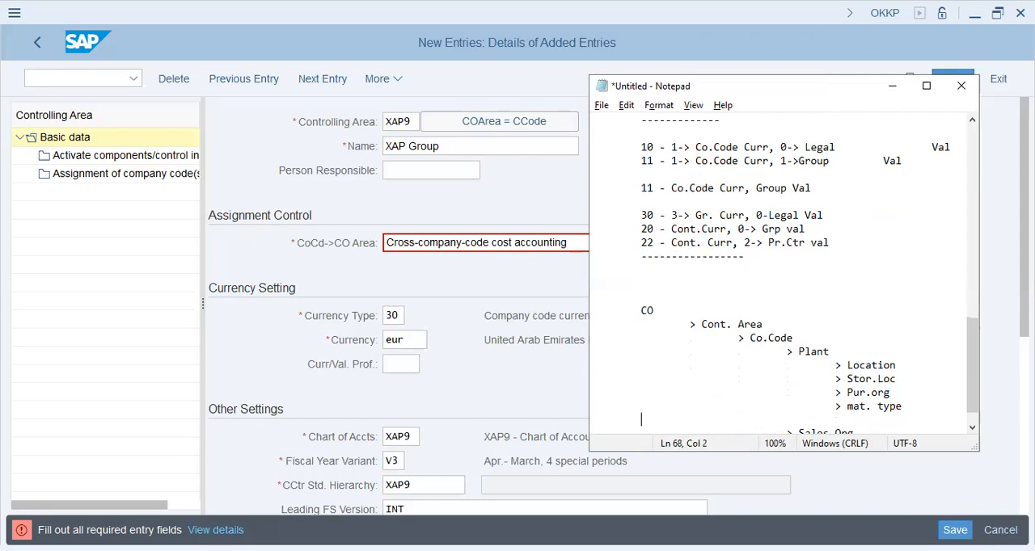
key(Tab)
Insert "> Sales" as an indented line below "> Sales Org".
scroll(886, 353, down, 1)
click(862, 407)
key(Return)
key(Tab)
key(Tab)
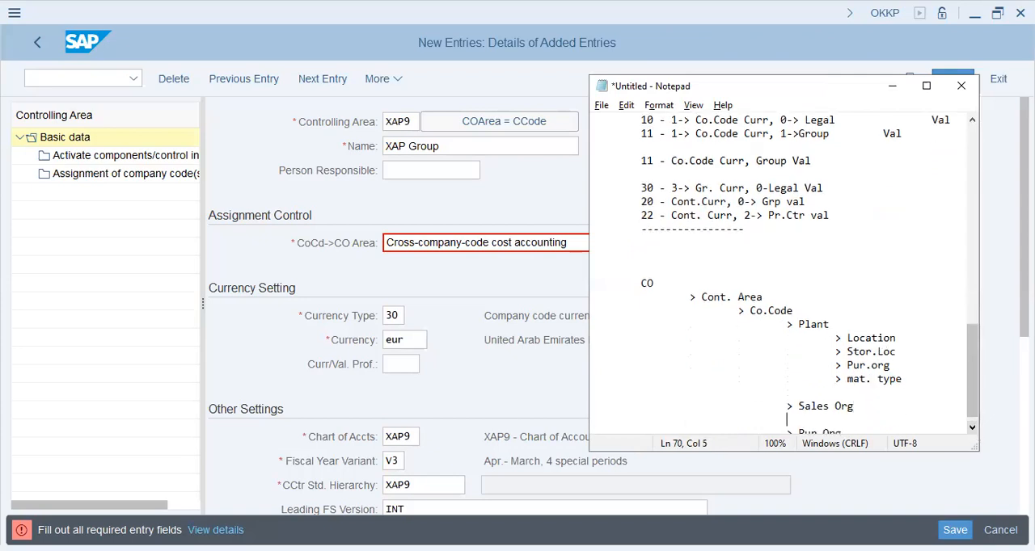
text(> Sales)
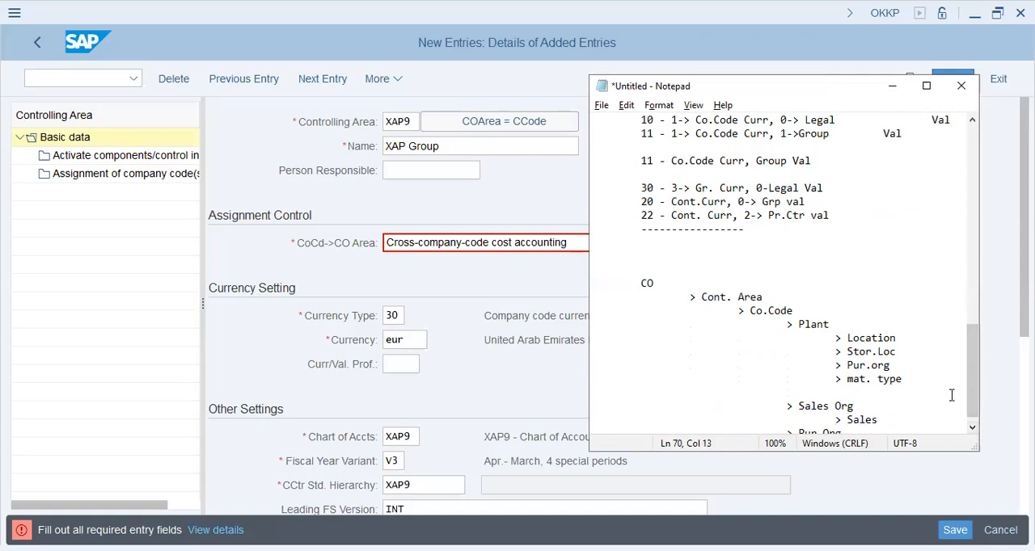
Delete the "> Pur.Org" entry below the Sales Org group.
scroll(847, 329, down, 1)
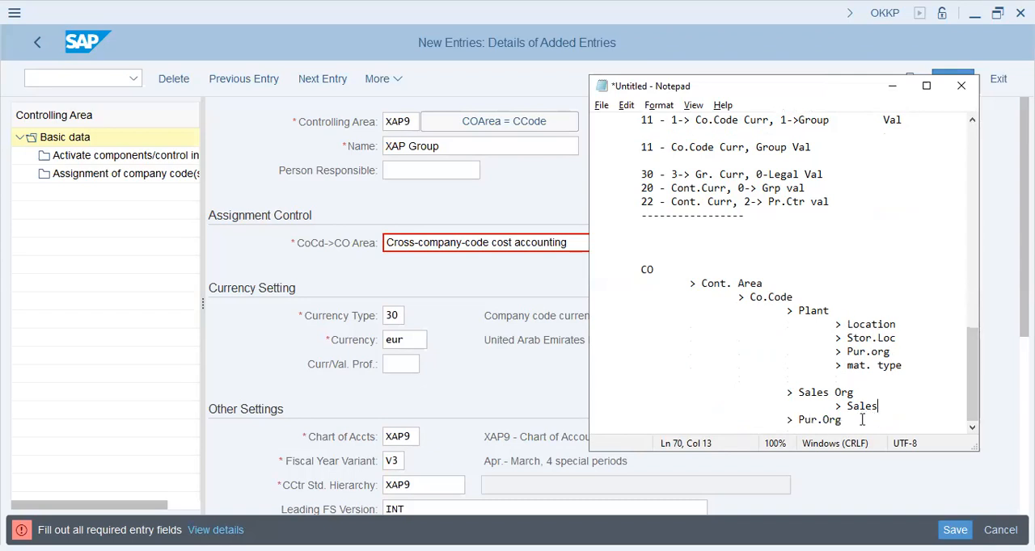
drag(857, 420, 767, 423)
key(Delete)
click(679, 272)
drag(688, 283, 731, 298)
click(794, 285)
click(802, 284)
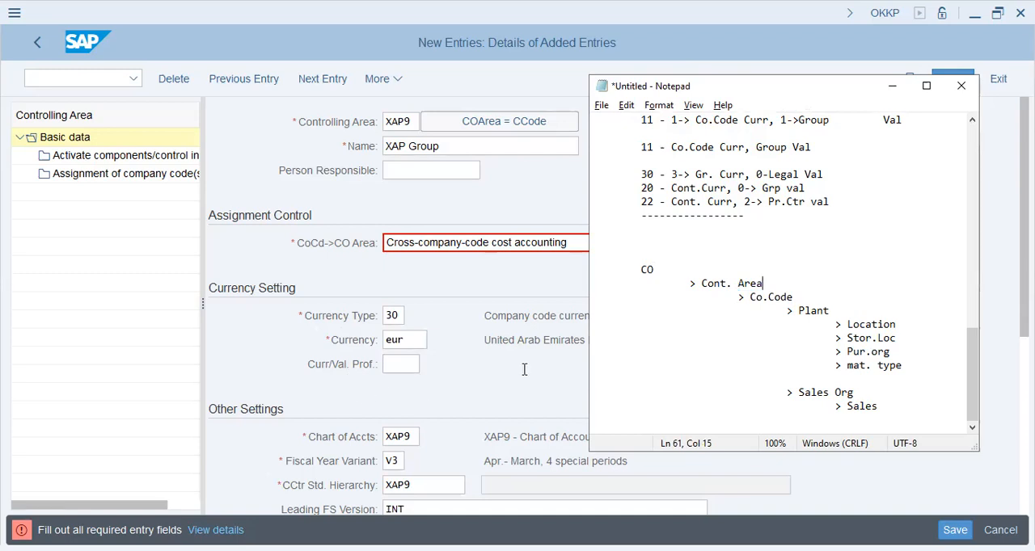
Return to SAP and review the controlling area's chart of accounts, fiscal year variant and cost center standard hierarchy.
click(465, 422)
scroll(455, 391, down, 1)
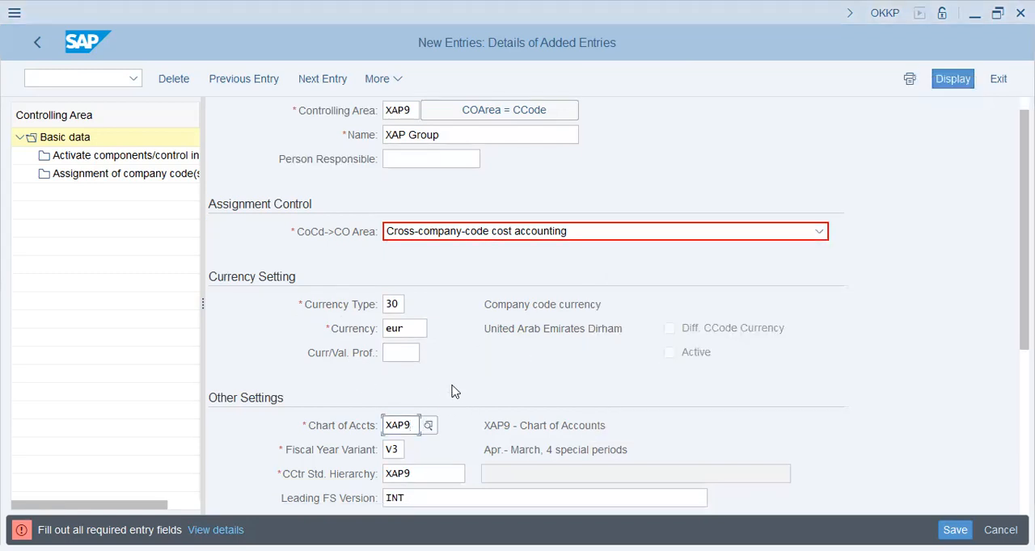
click(398, 382)
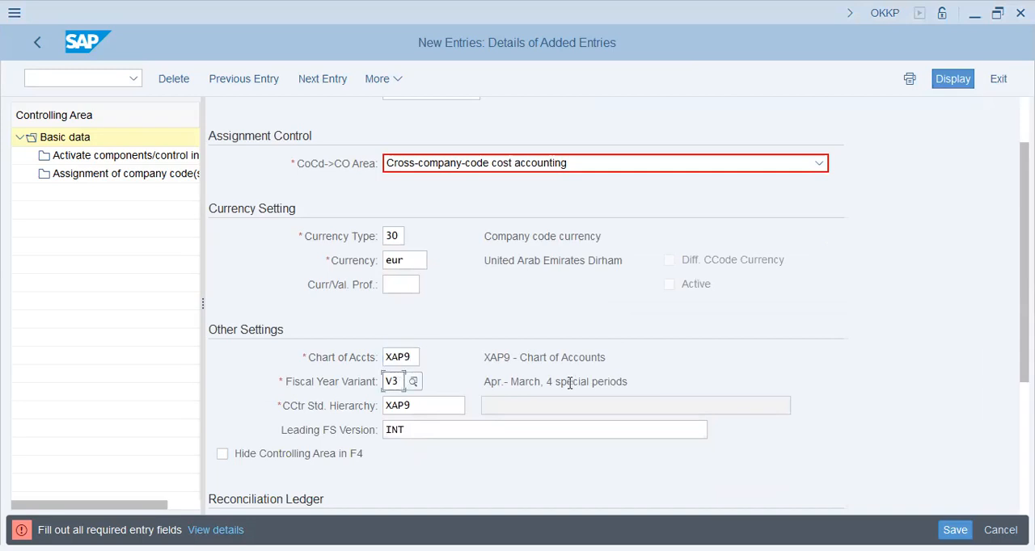
drag(485, 381, 678, 385)
click(438, 407)
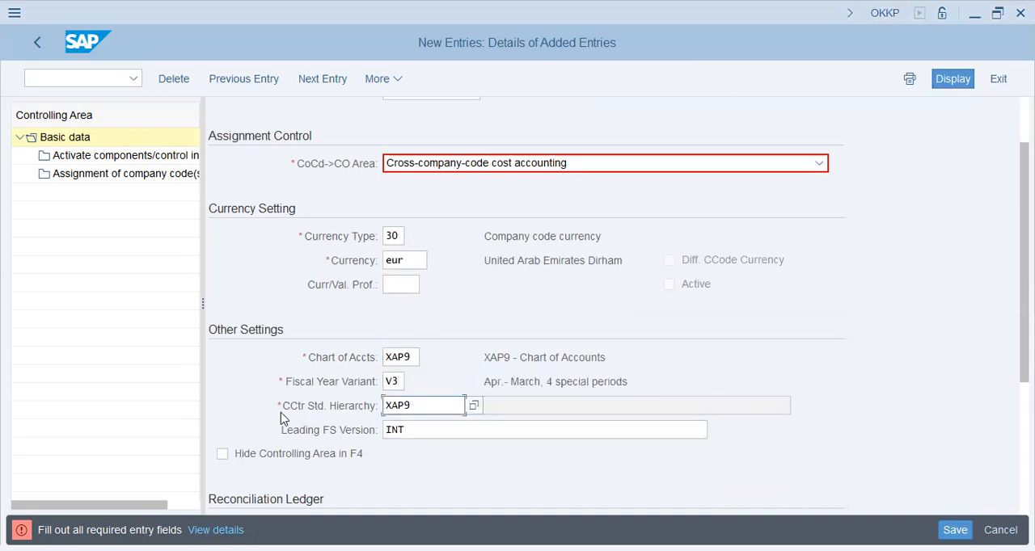
click(302, 409)
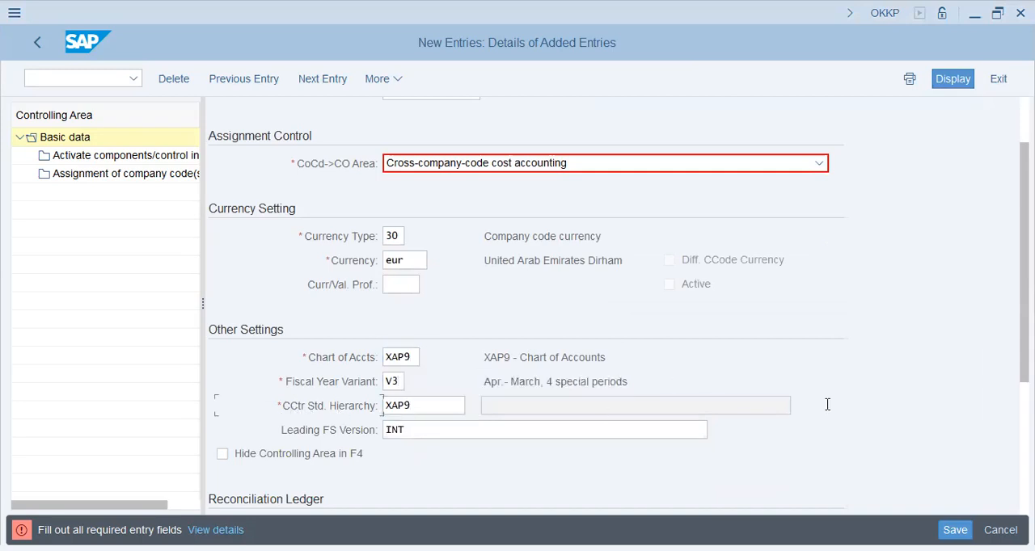
Switch to Notepad, add a dashed separator line below the CO hierarchy, and begin a new line.
key(alt+Tab)
text(-------------)
key(Return)
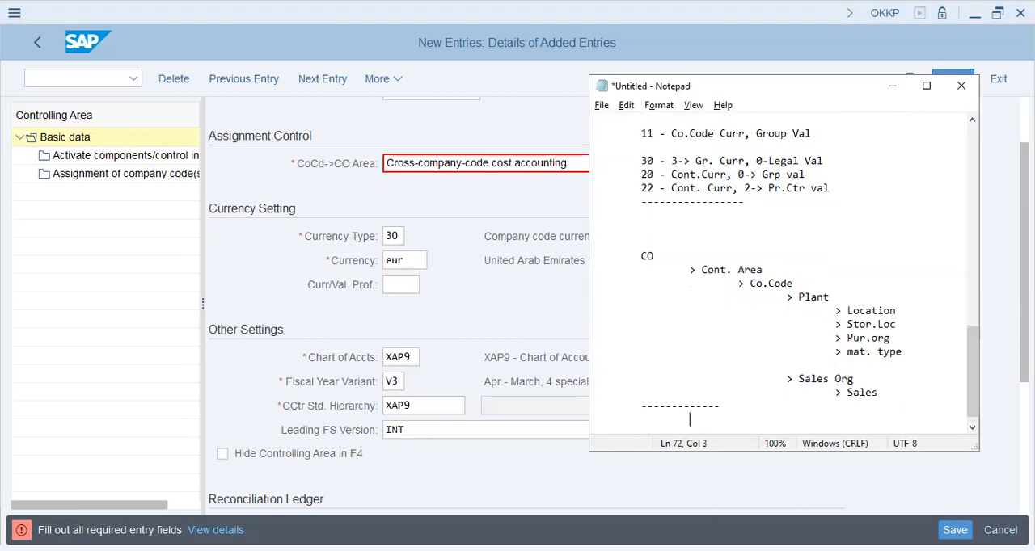
Add a "Co.Area" heading below the separator with "> Prf.Ctrs" indented under it and "> Cost Centers" nested one level deeper.
text(Co.Area)
key(Return)
text(> Prof)
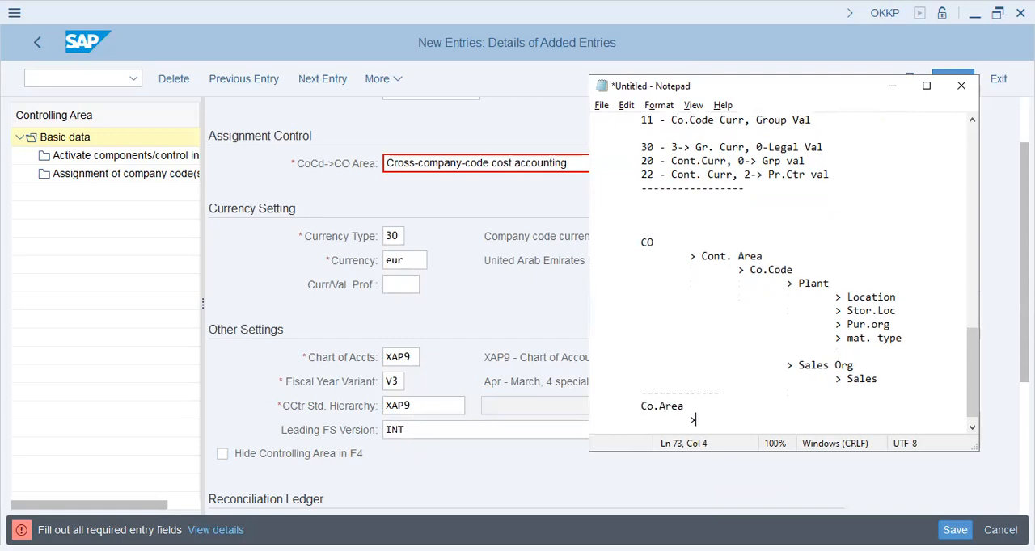
key(BackSpace)
key(BackSpace)
text(f.Ctrs)
key(Return)
key(Tab)
text(> Cost Center)
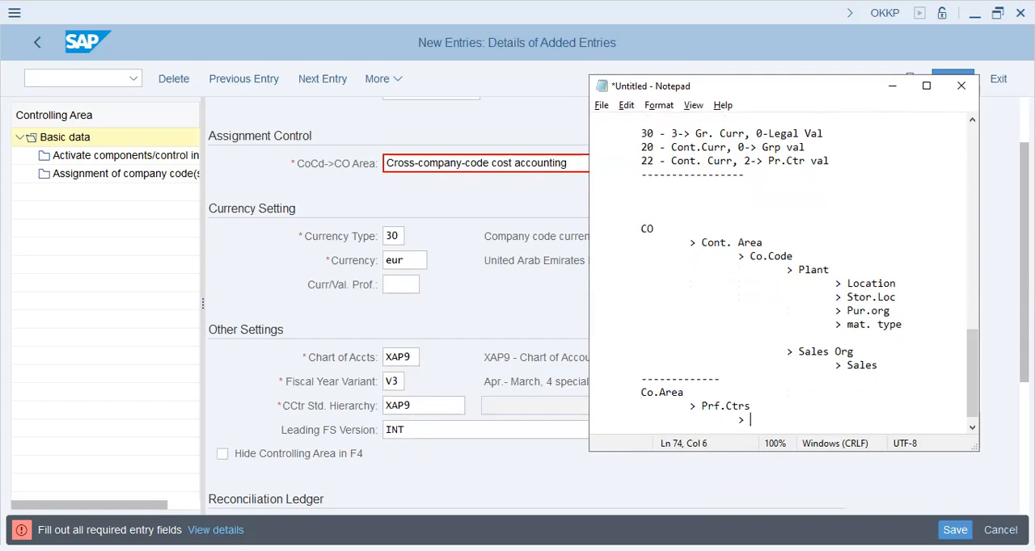
text(s)
Append "<--- Hierarchy (layout)" to the Prf.Ctrs line.
click(896, 401)
text(----)
key(BackSpace)
key(BackSpace)
key(BackSpace)
key(BackSpace)
text(<--- Hierarchy)
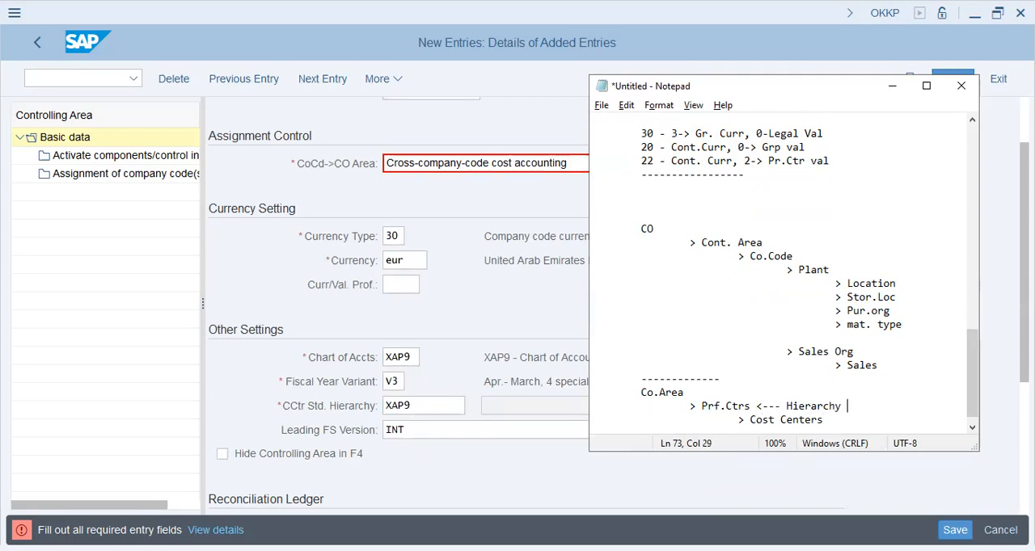
text((1)
text(ayout))
Append "<---- Hierarchy (layout)" to the Cost Centers line and indent its wrapped "(layout)" part below the hierarchy text.
key(Down)
text(<---- Hierarchy)
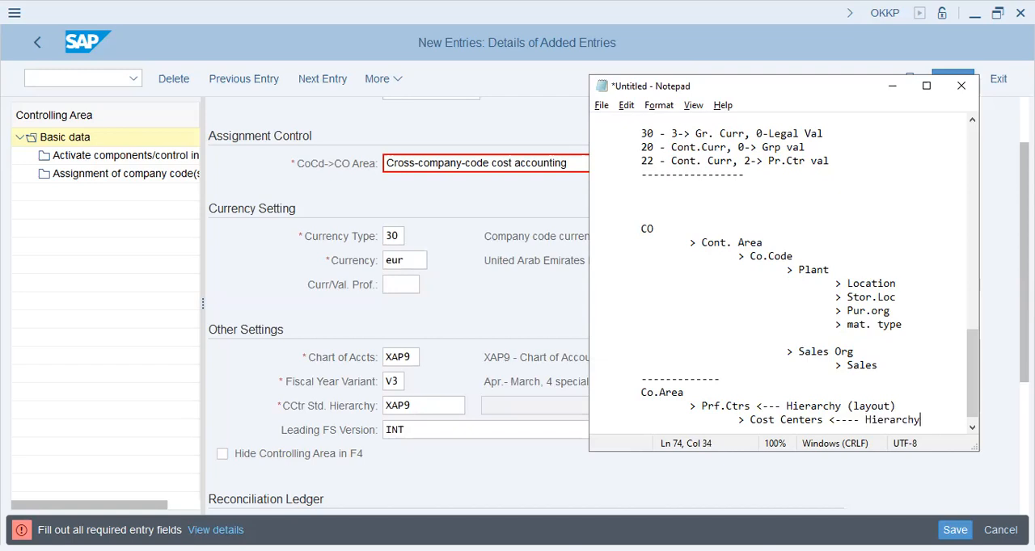
text( (layout))
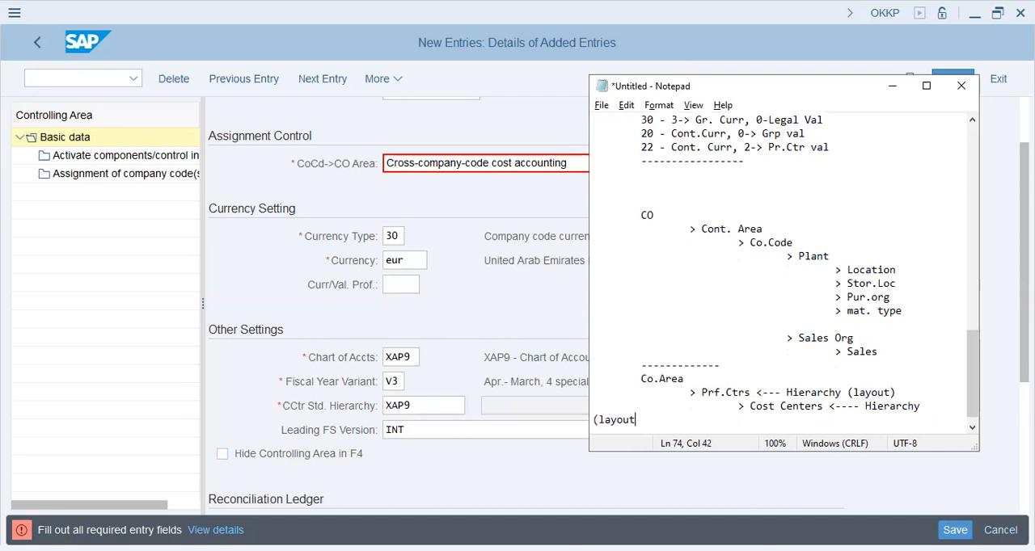
key(Home)
key(Tab)
key(Tab)
key(Tab)
key(Tab)
key(Tab)
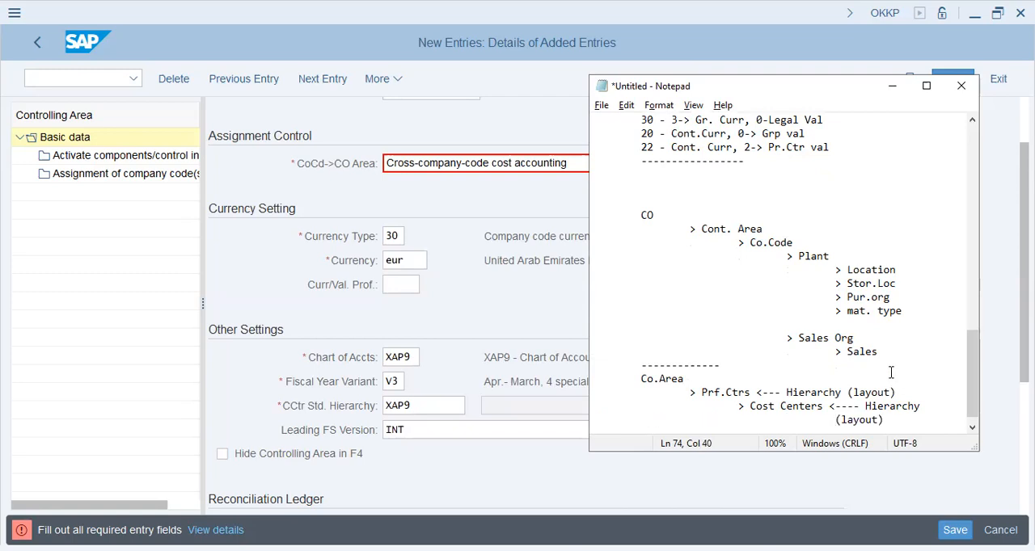
Check the Leading FS Version field in SAP, and add a "=----------" separator and a "Rep. Outline" heading in Notepad.
click(389, 437)
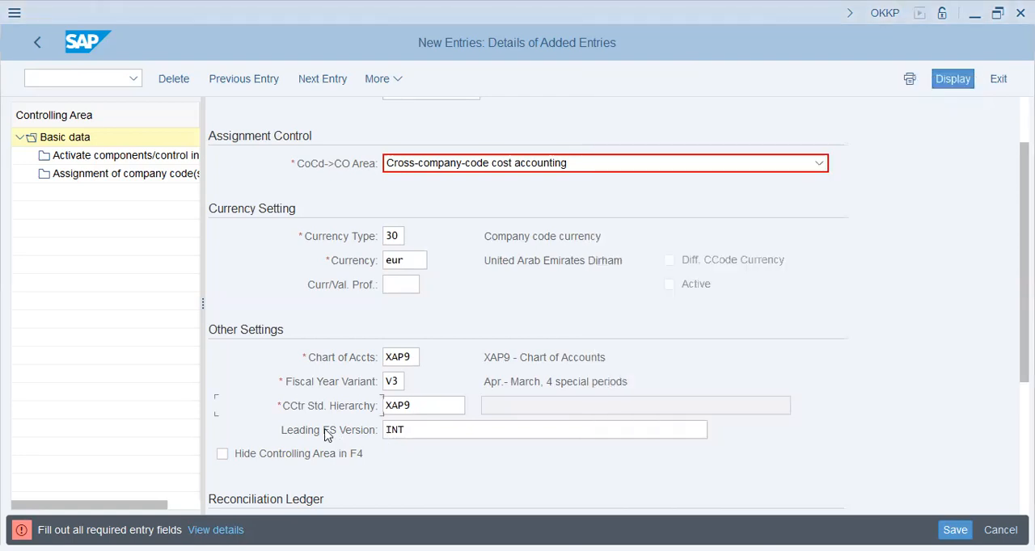
key(alt+Tab)
text((layout)#)
key(Return)
text(=----------)
key(Return)
text(R)
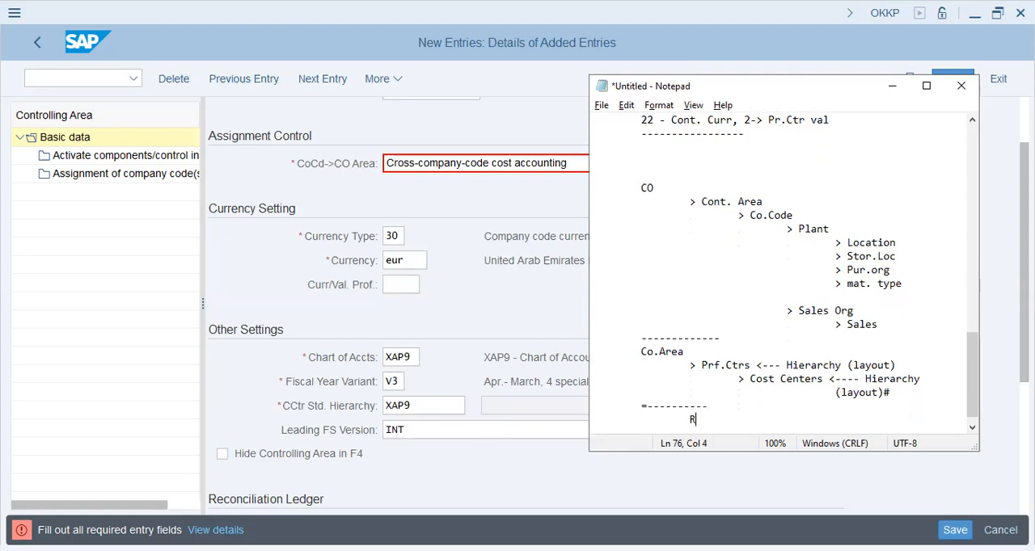
text(ep. Outline)
key(Return)
List the accounting standards "> GAPP, IAS, IFRS," below the Rep. Outline heading.
key(BackSpace)
text(> )
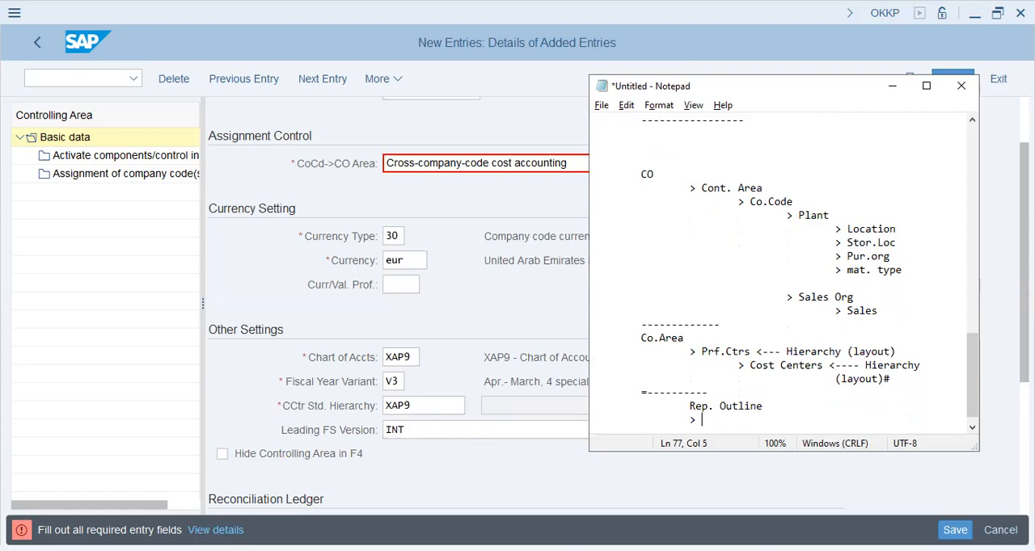
text(GAPP, ISA)
key(BackSpace)
key(BackSpace)
text(AS, IFR)
key(BackSpace)
key(BackSpace)
text(FRS,)
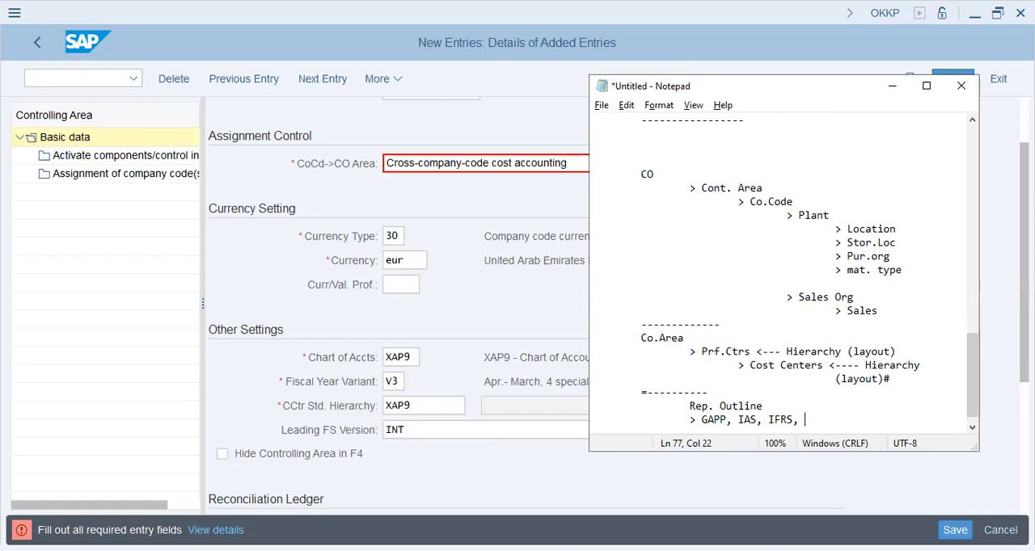
Correct "GAPP" to "GAAP" in the standards list and place the cursor on an empty line below it.
key(Return)
key(Up)
key(Right)
key(Right)
key(Right)
key(shift+Right)
text(a)
key(BackSpace)
text(A)
click(906, 429)
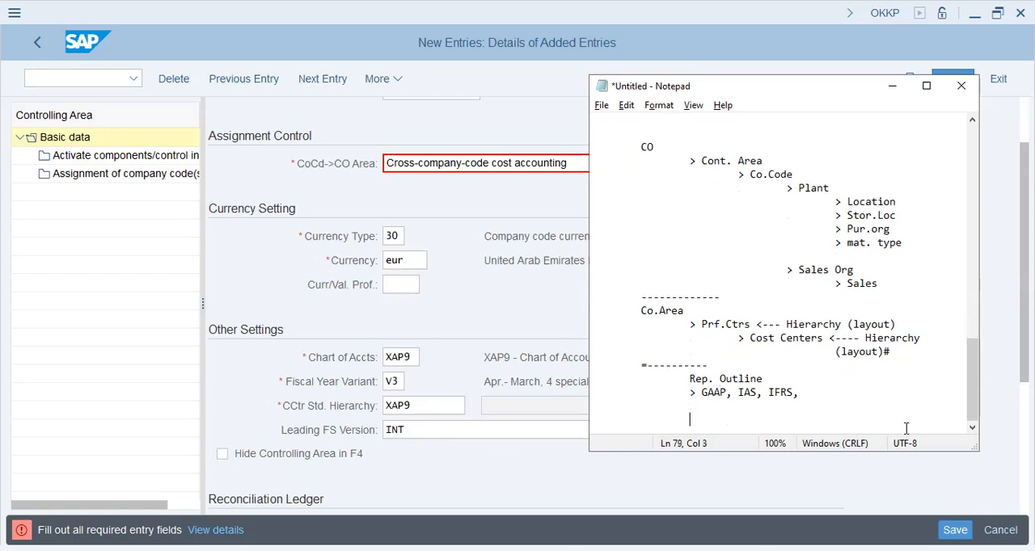
Return to SAP, review the reconciliation ledger and authorization hierarchy settings, and try to save the new controlling area.
click(360, 450)
scroll(498, 442, down, 1)
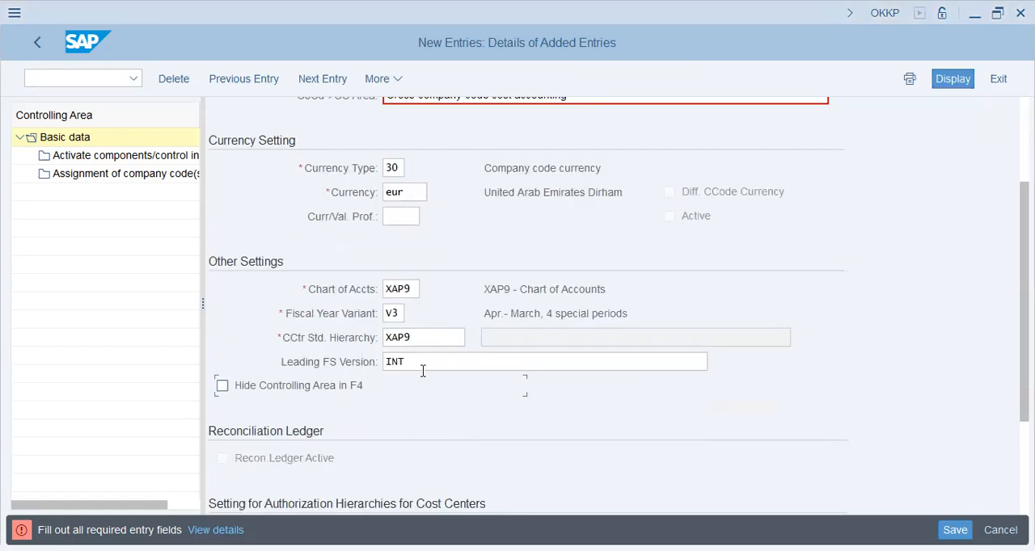
scroll(436, 386, down, 2)
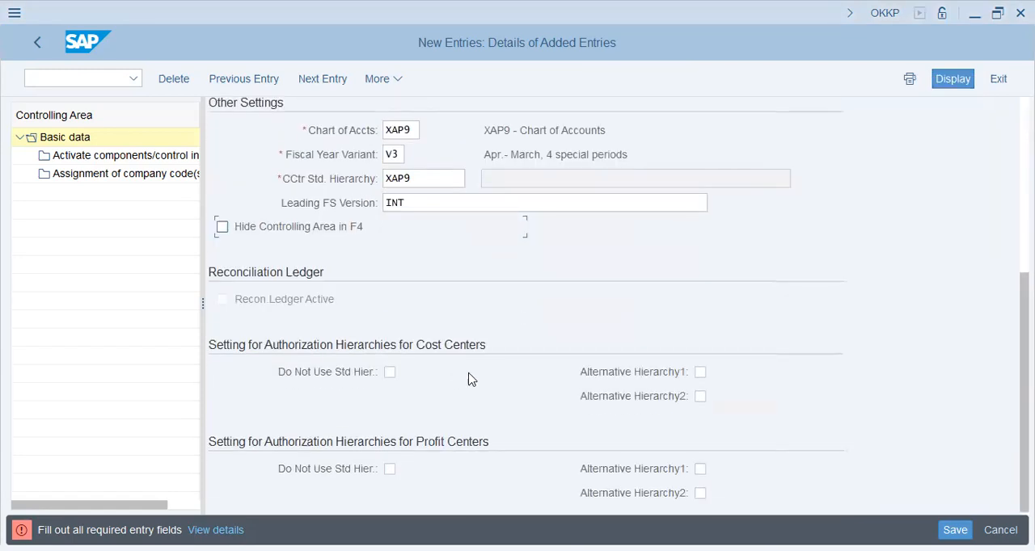
click(955, 530)
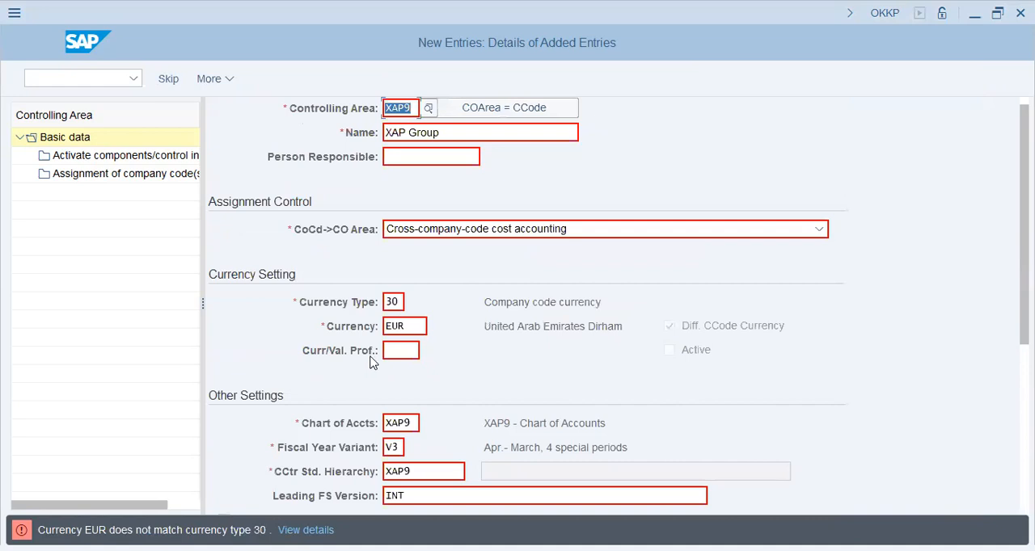
Set the controlling area's currency to USD and continue saving the entry.
click(400, 327)
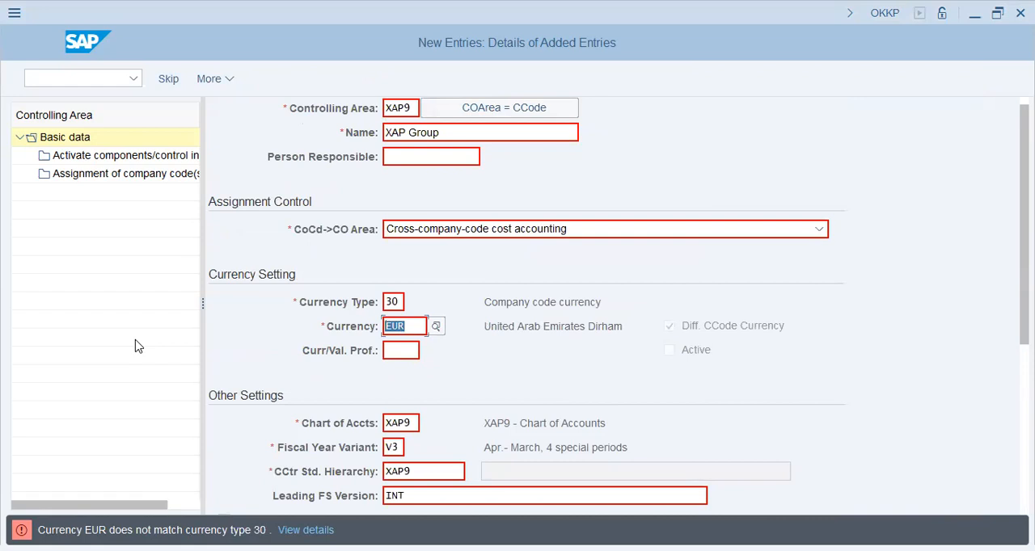
key(BackSpace)
text(USD)
key(Return)
click(283, 440)
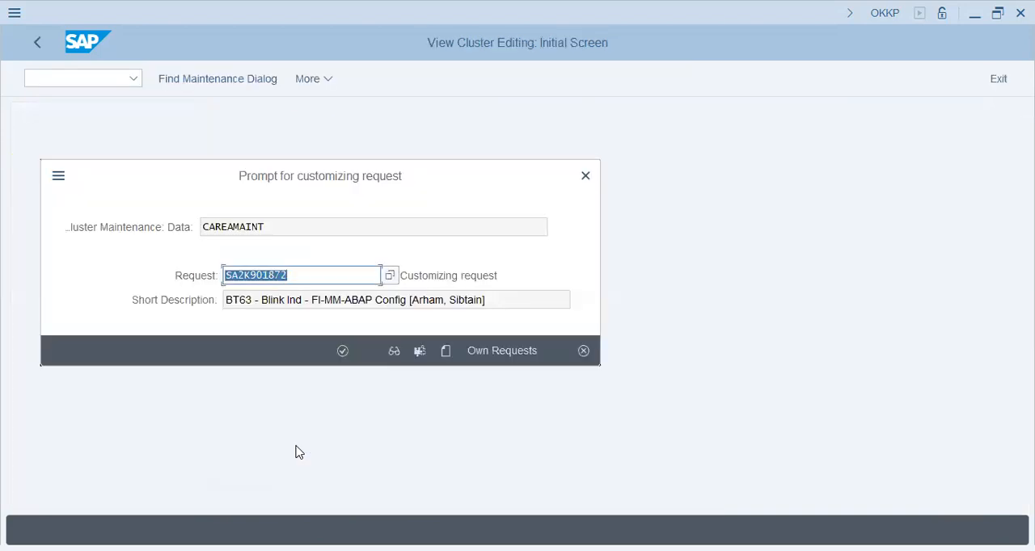
Choose customizing request SA2K901915 (XAP9 - FICO Config) from the own requests and confirm it for the controlling area.
click(521, 351)
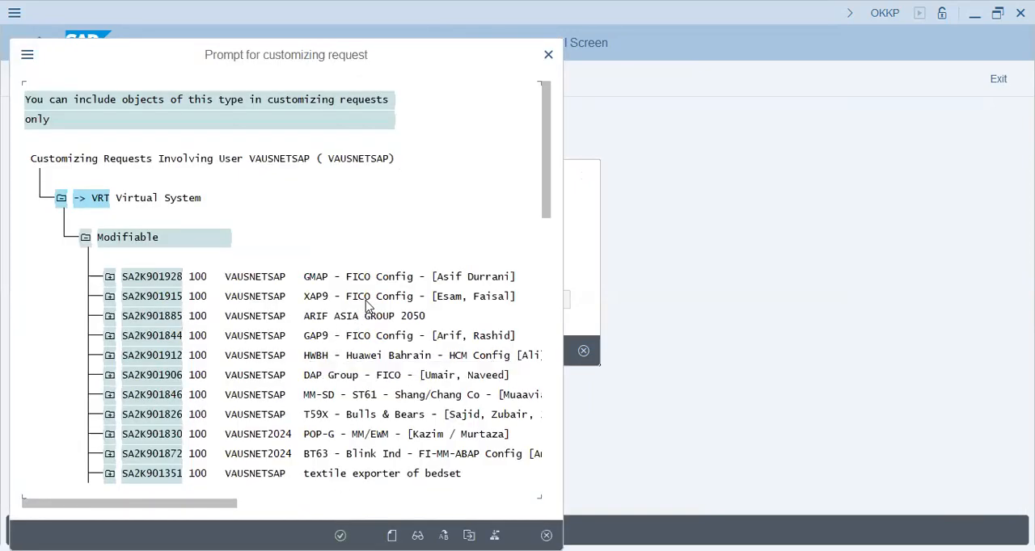
scroll(528, 332, down, 3)
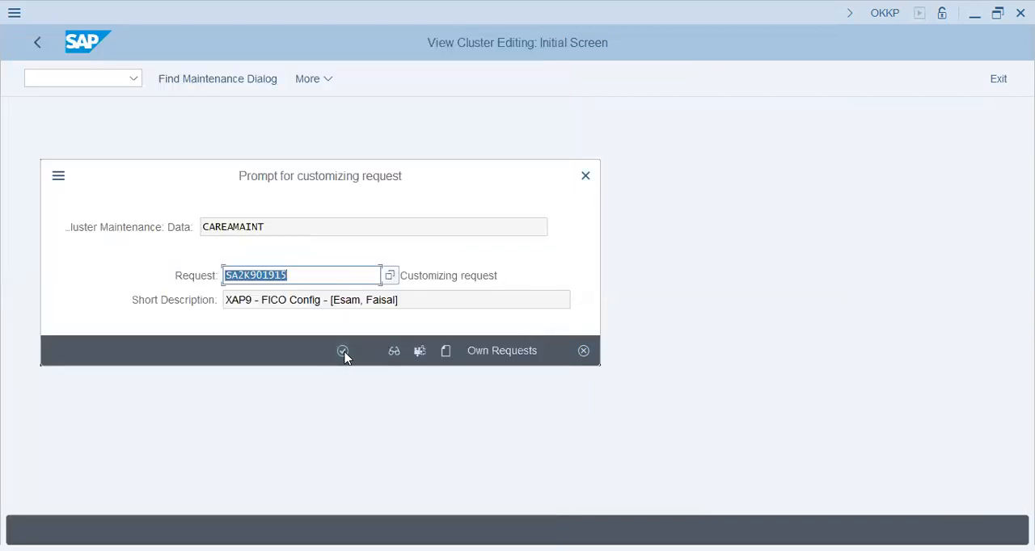
click(343, 352)
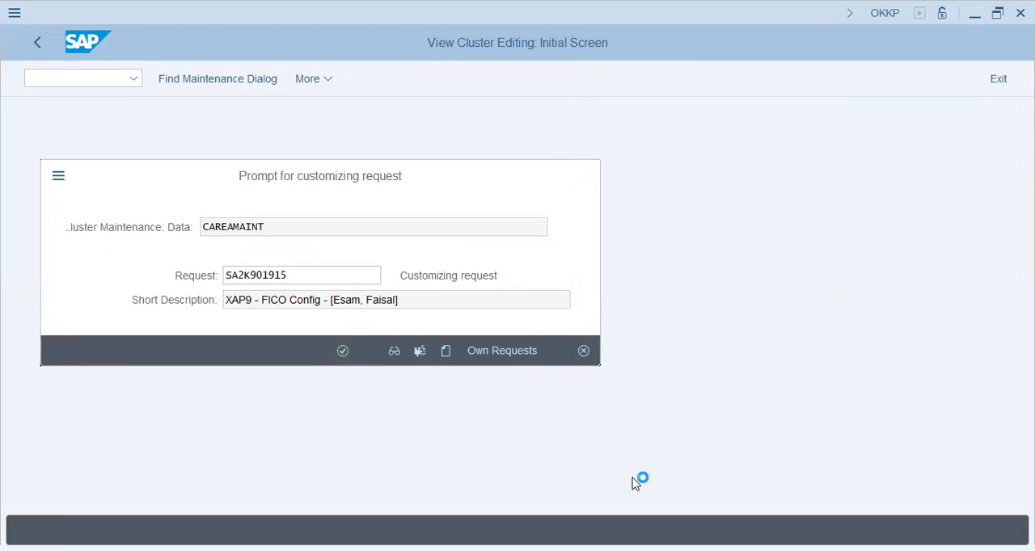
Select the Notepad notes from the last line up to the Ledger heading, and return to the customizing request prompt in SAP.
key(alt+Tab)
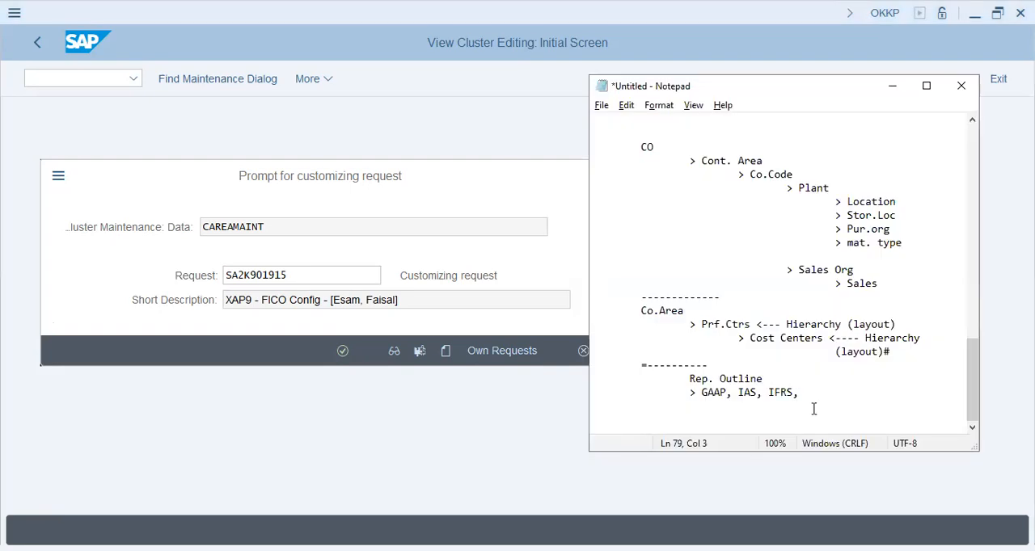
drag(812, 407, 592, 151)
scroll(648, 210, up, 4)
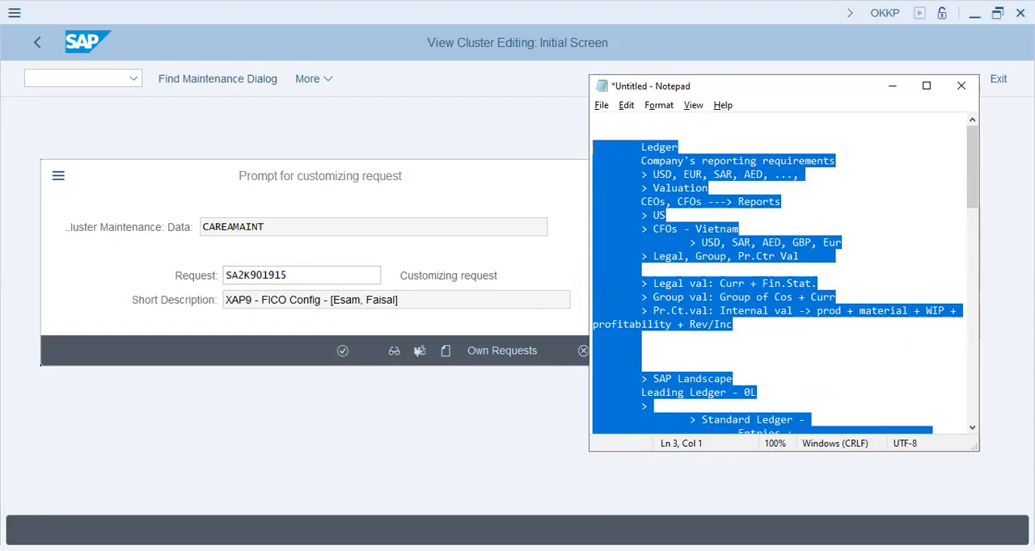
key(alt+Tab)
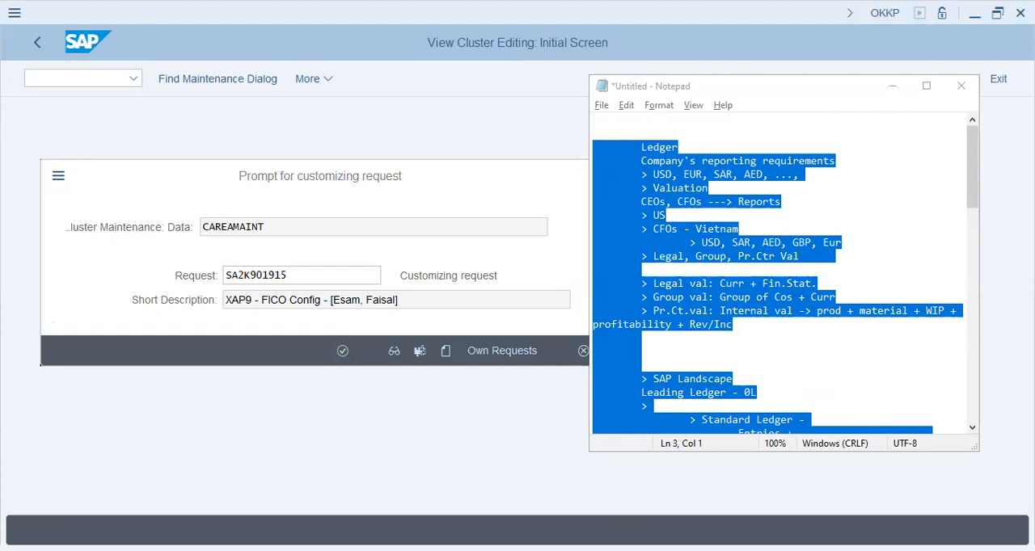
click(342, 353)
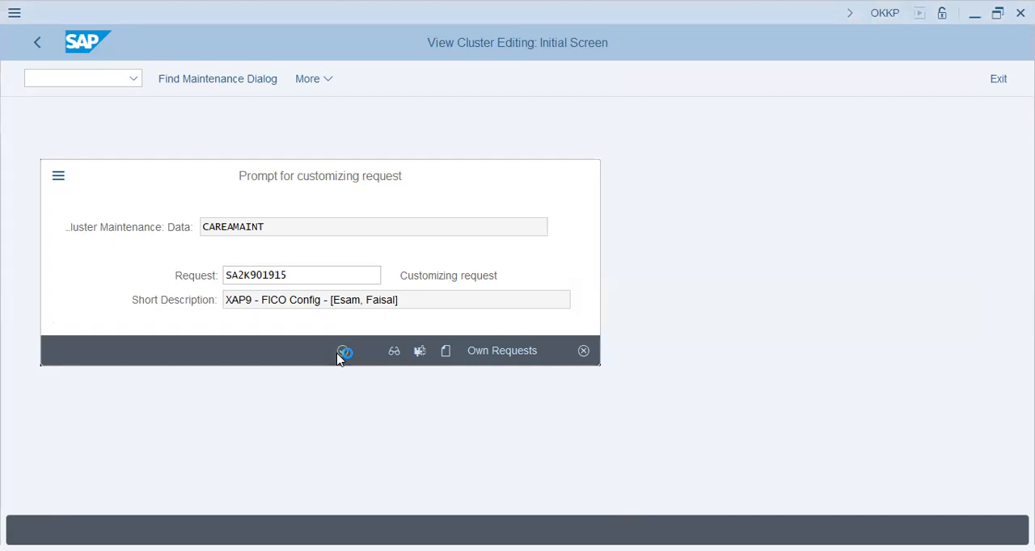